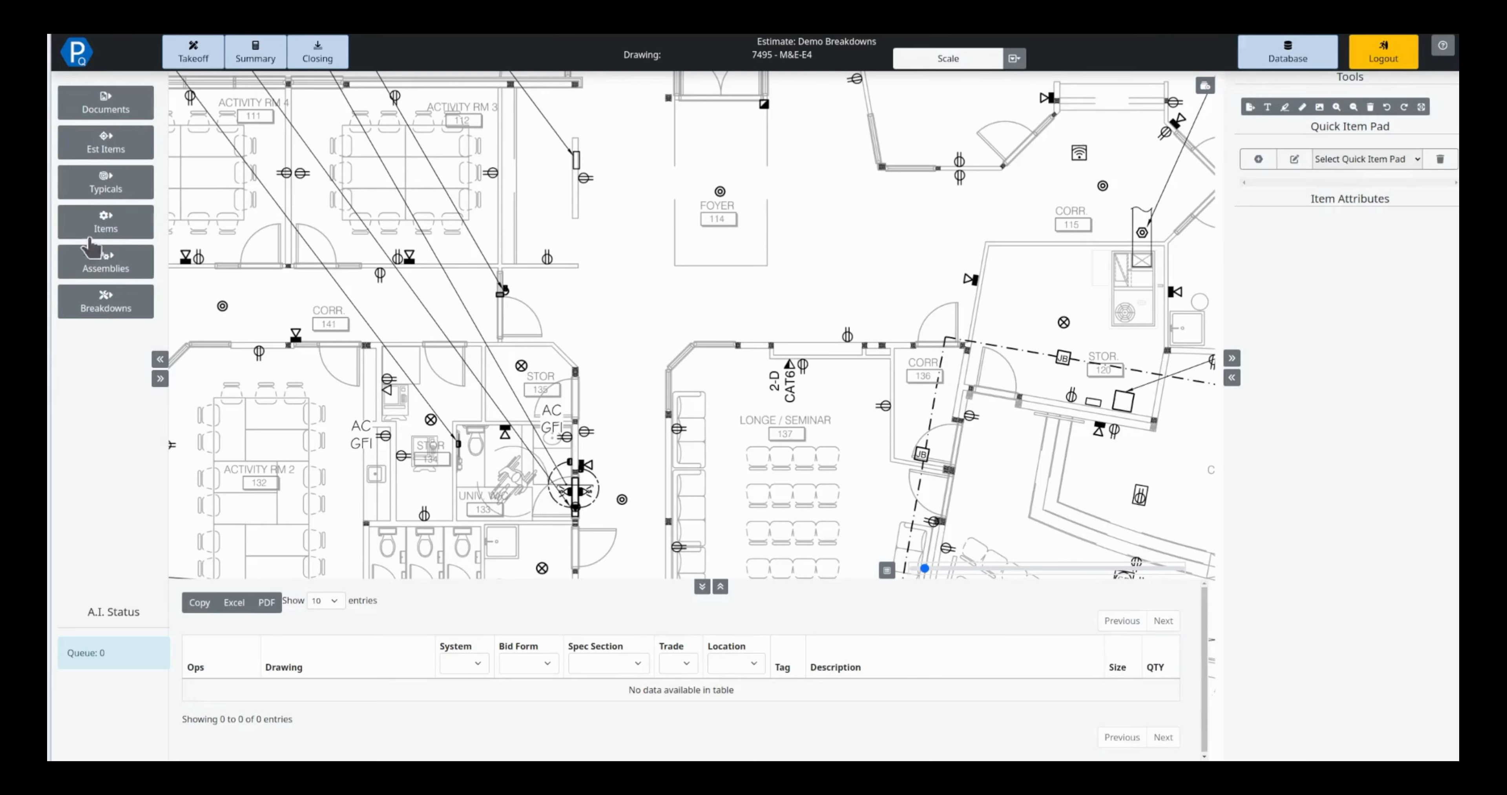
# Open the breakdown settings of the Demo Breakdowns estimate
pyautogui.click(100, 316)
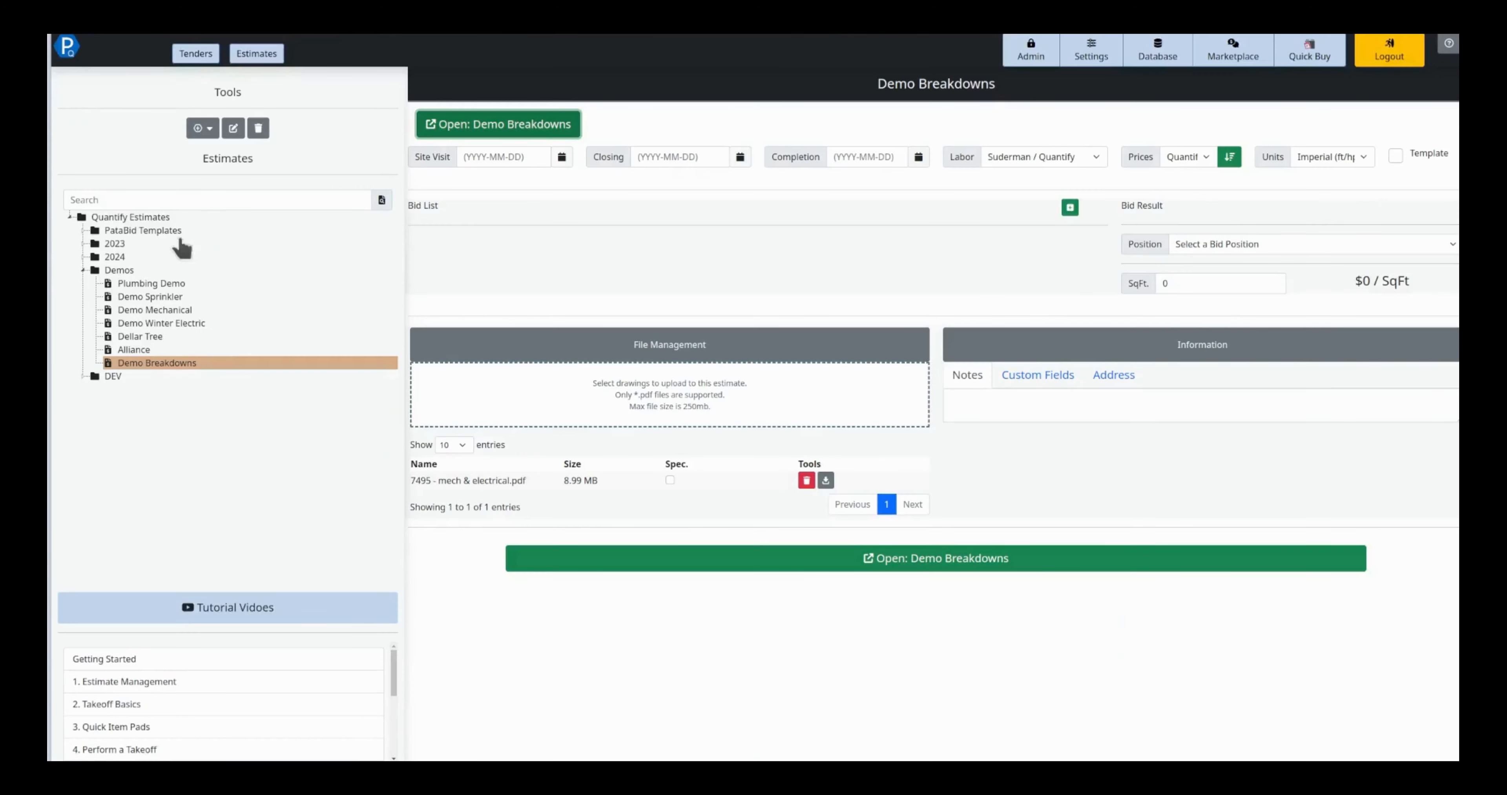
# Check the template choices for a new estimate in the Demos folder without creating one, and expand the PataBid Templates folder
pyautogui.rightClick(134, 271)
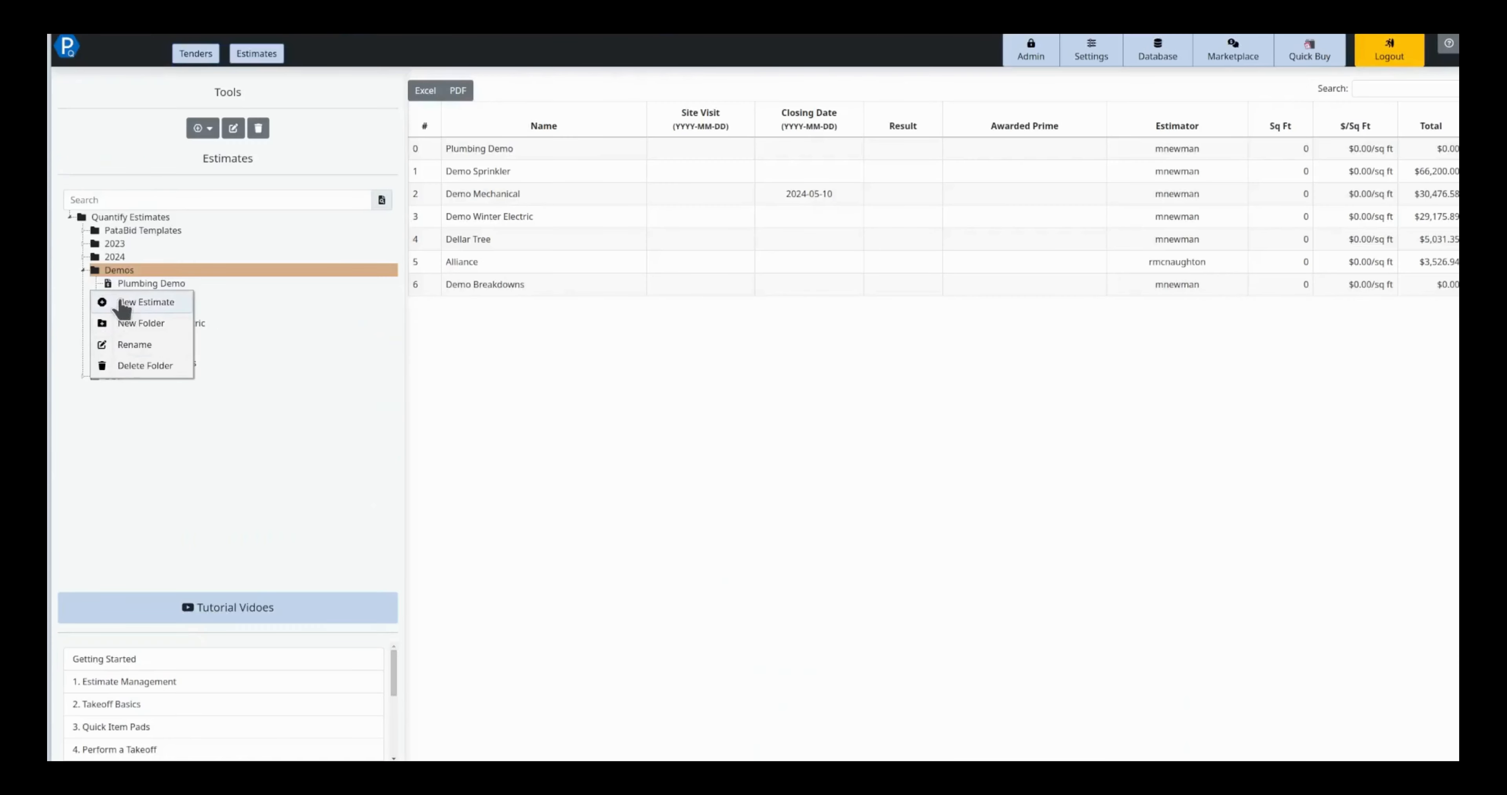
pyautogui.click(123, 300)
pyautogui.click(813, 174)
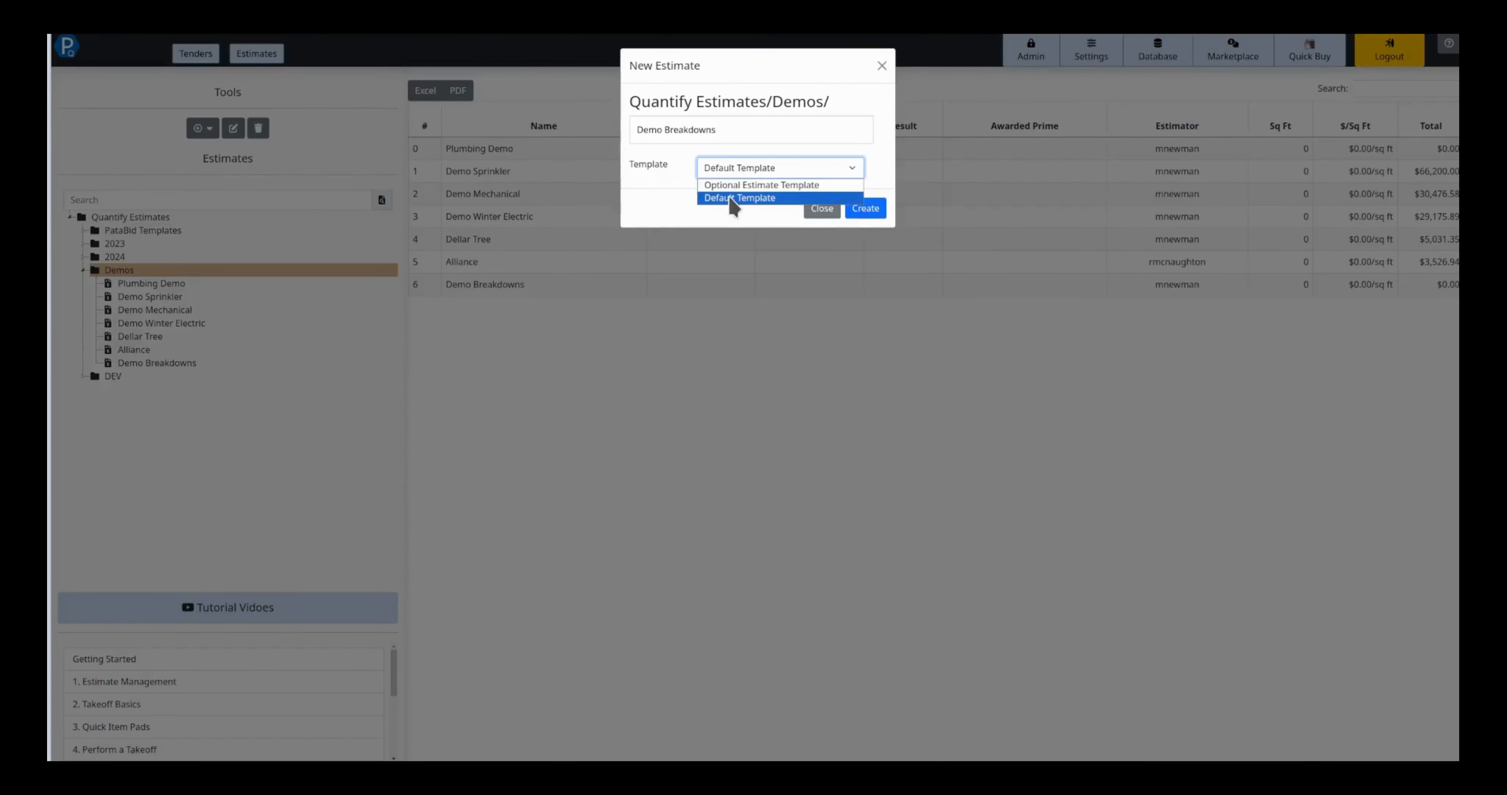
pyautogui.click(814, 216)
pyautogui.click(818, 212)
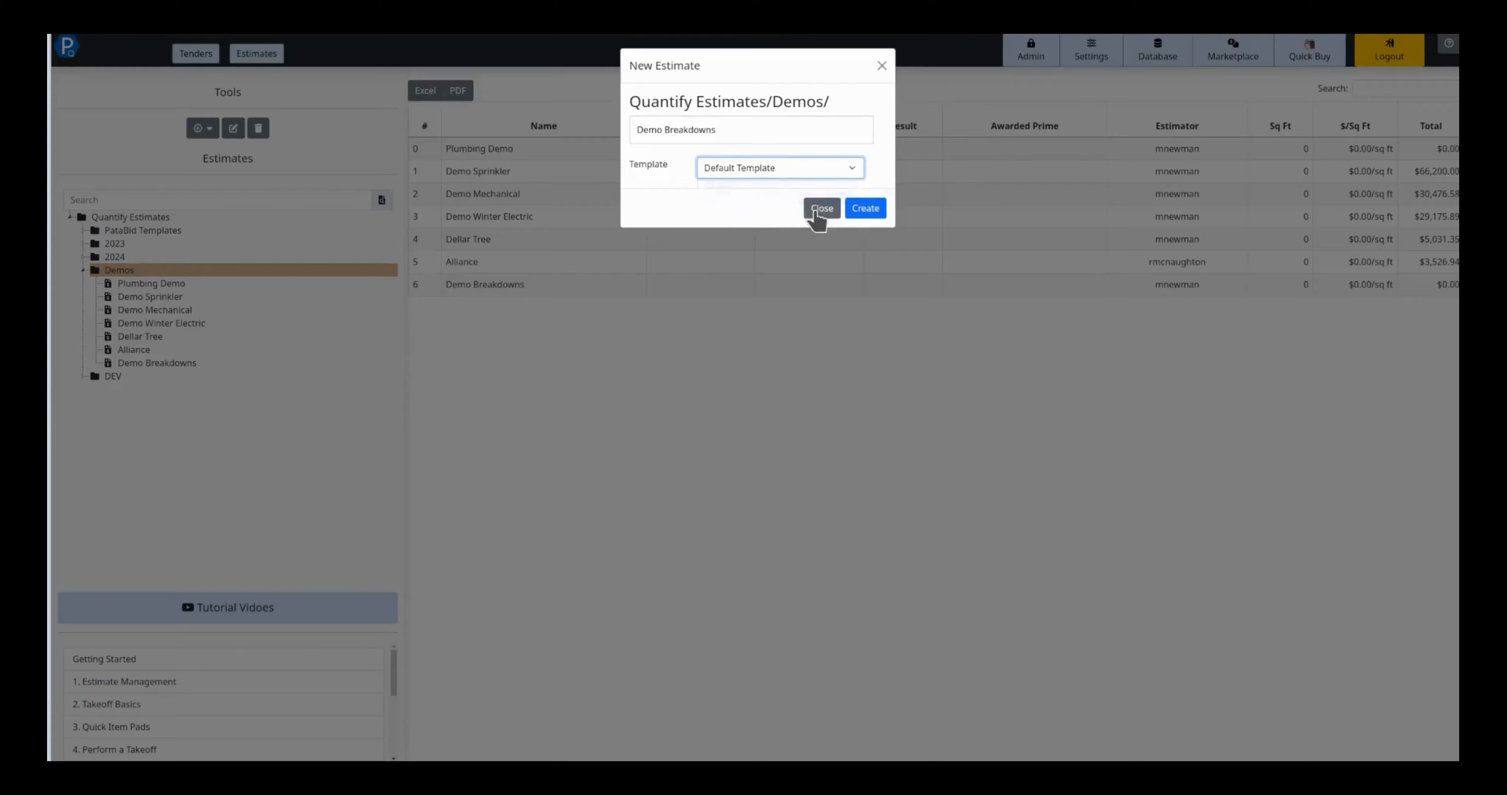
pyautogui.click(83, 230)
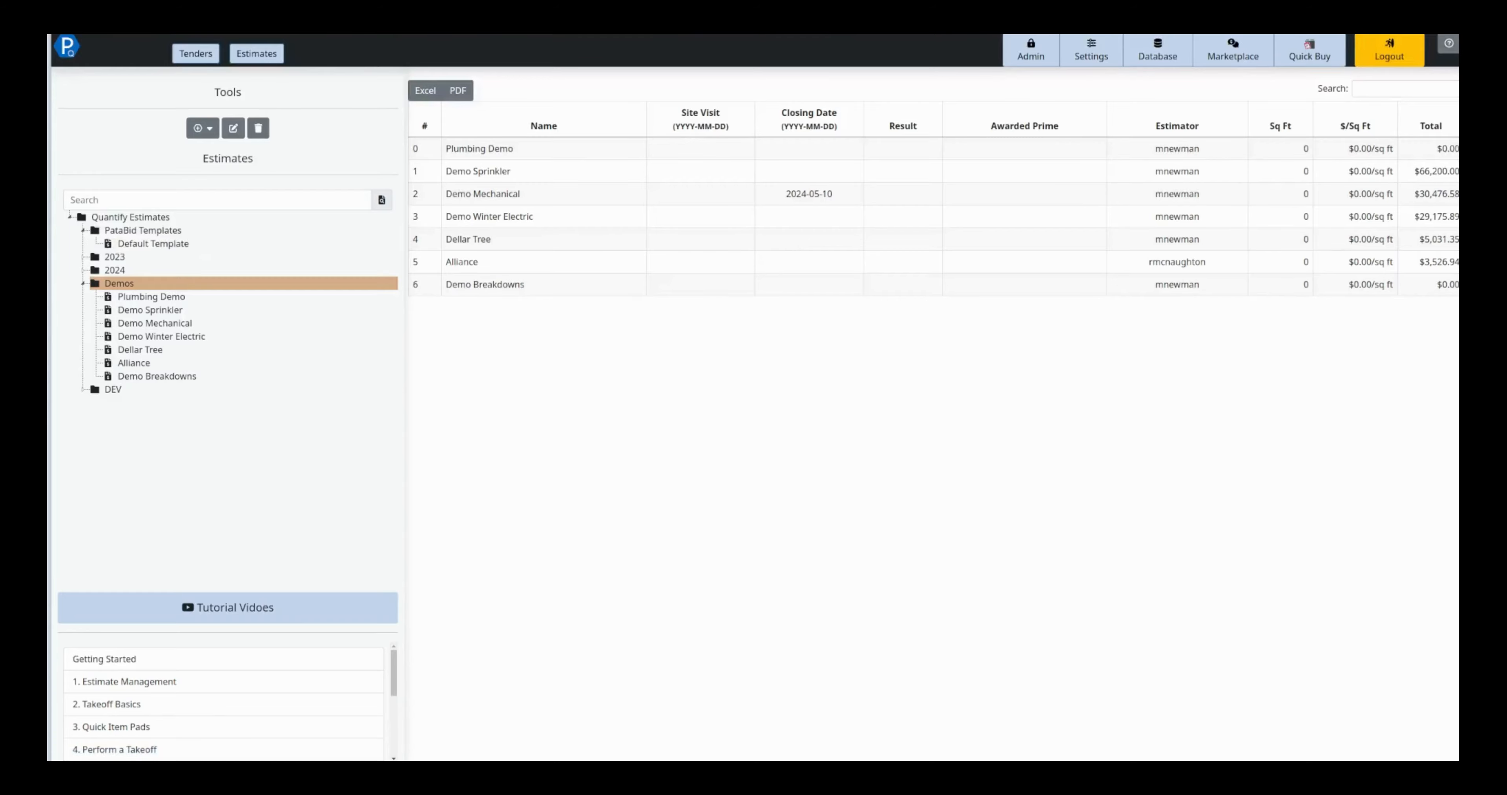
# Return to the Demo Breakdowns estimate and review the System options in its breakdown settings
pyautogui.click(257, 34)
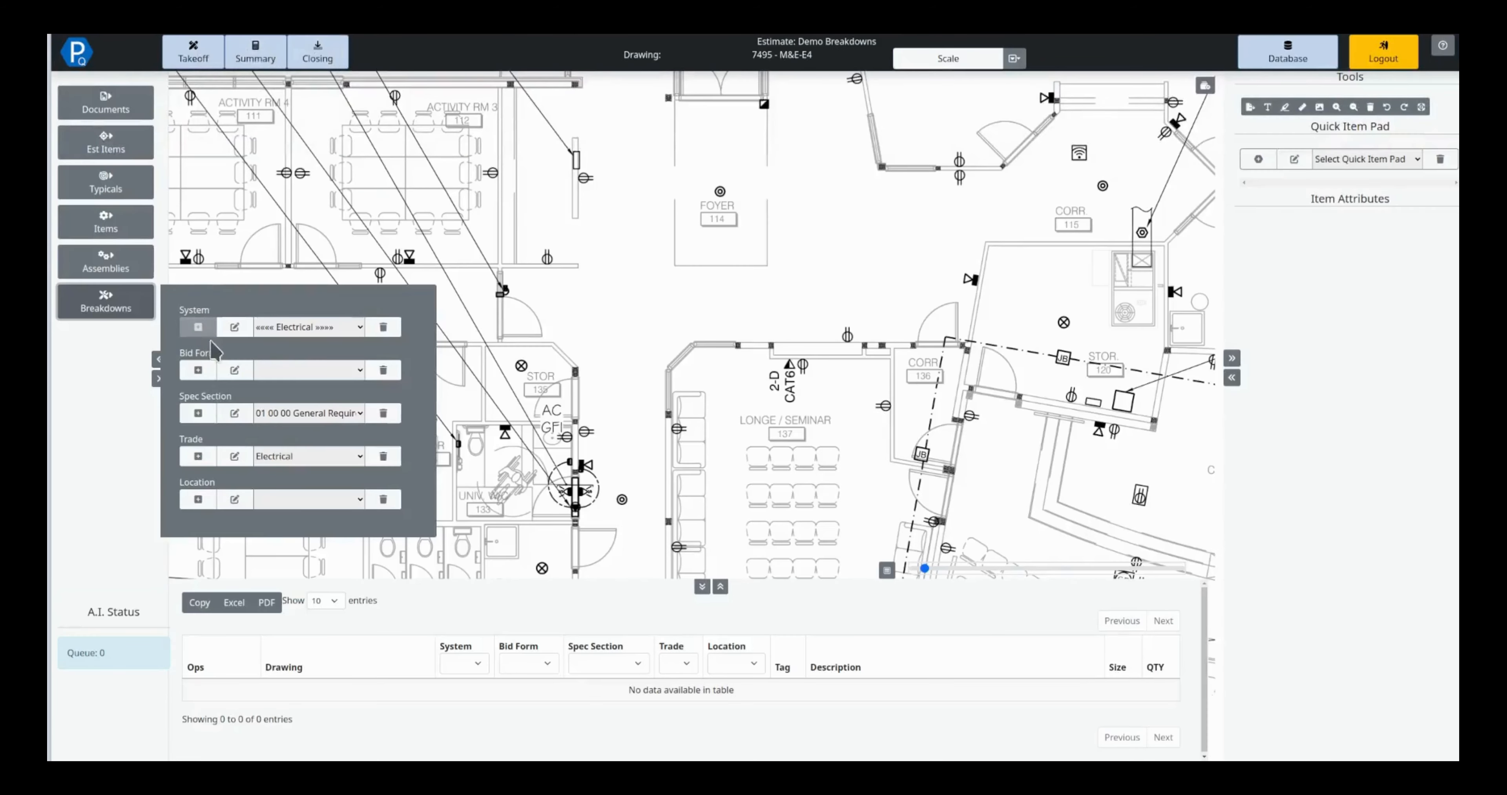
pyautogui.click(318, 328)
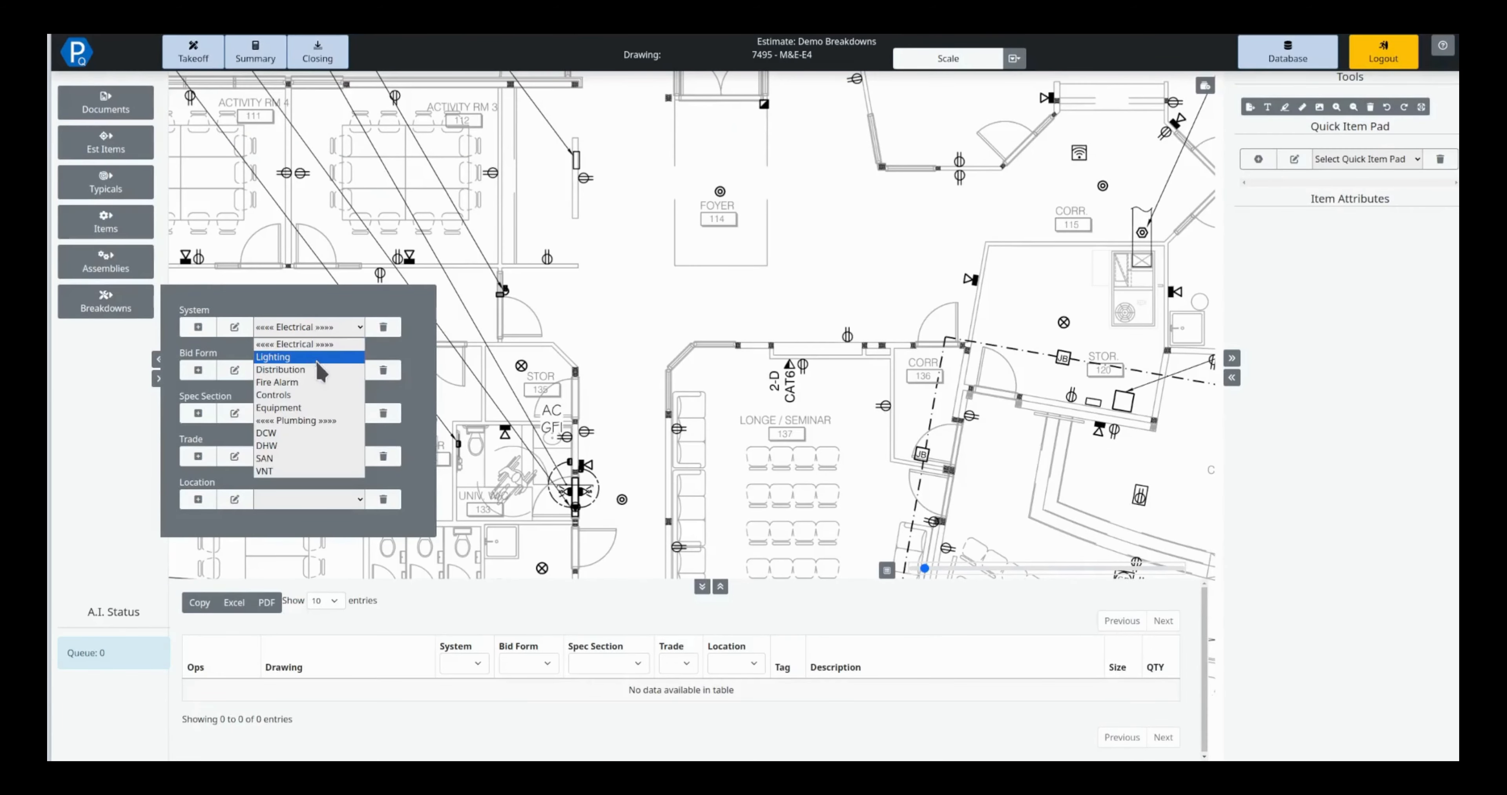
pyautogui.click(291, 343)
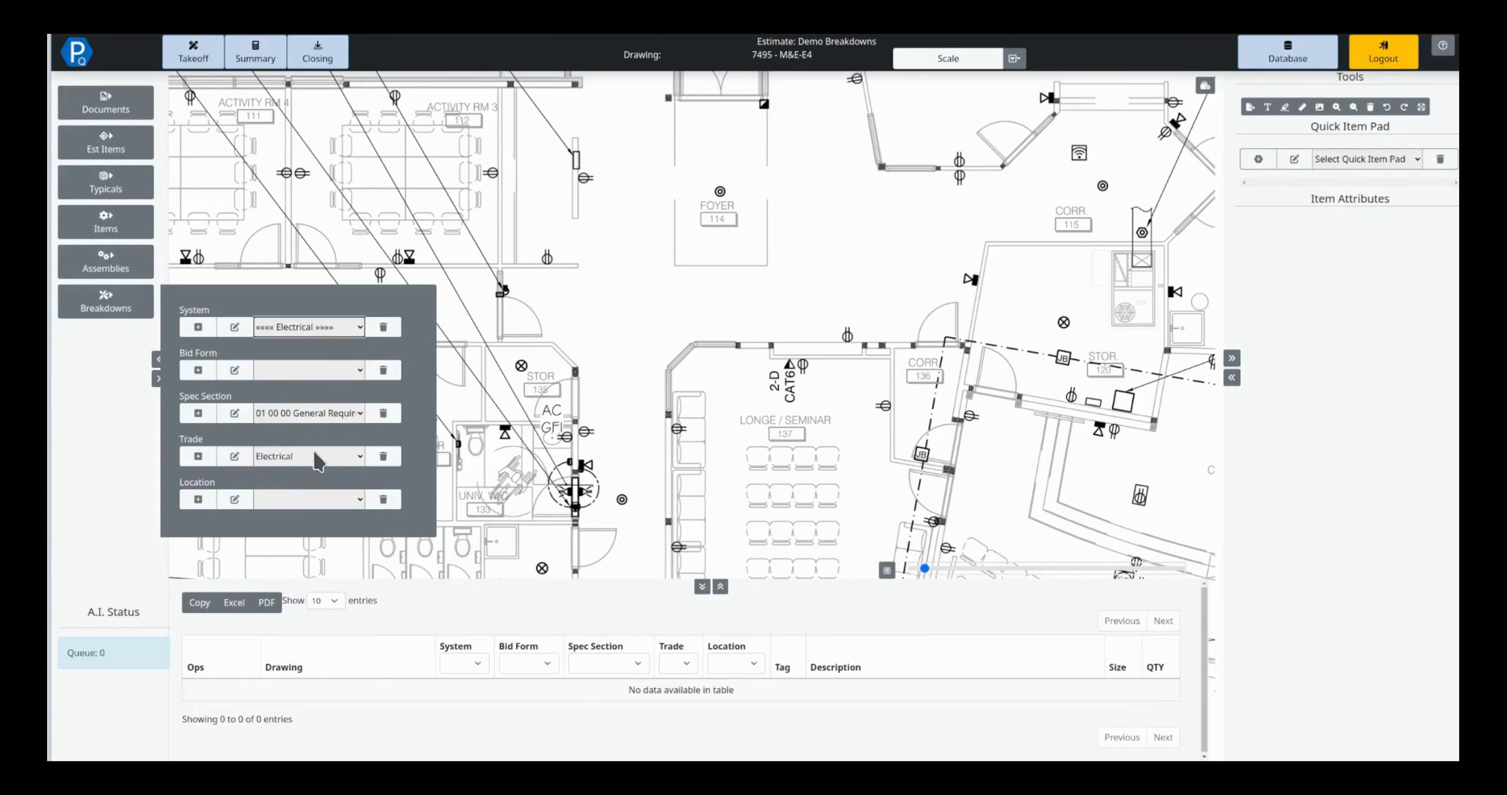
pyautogui.click(329, 327)
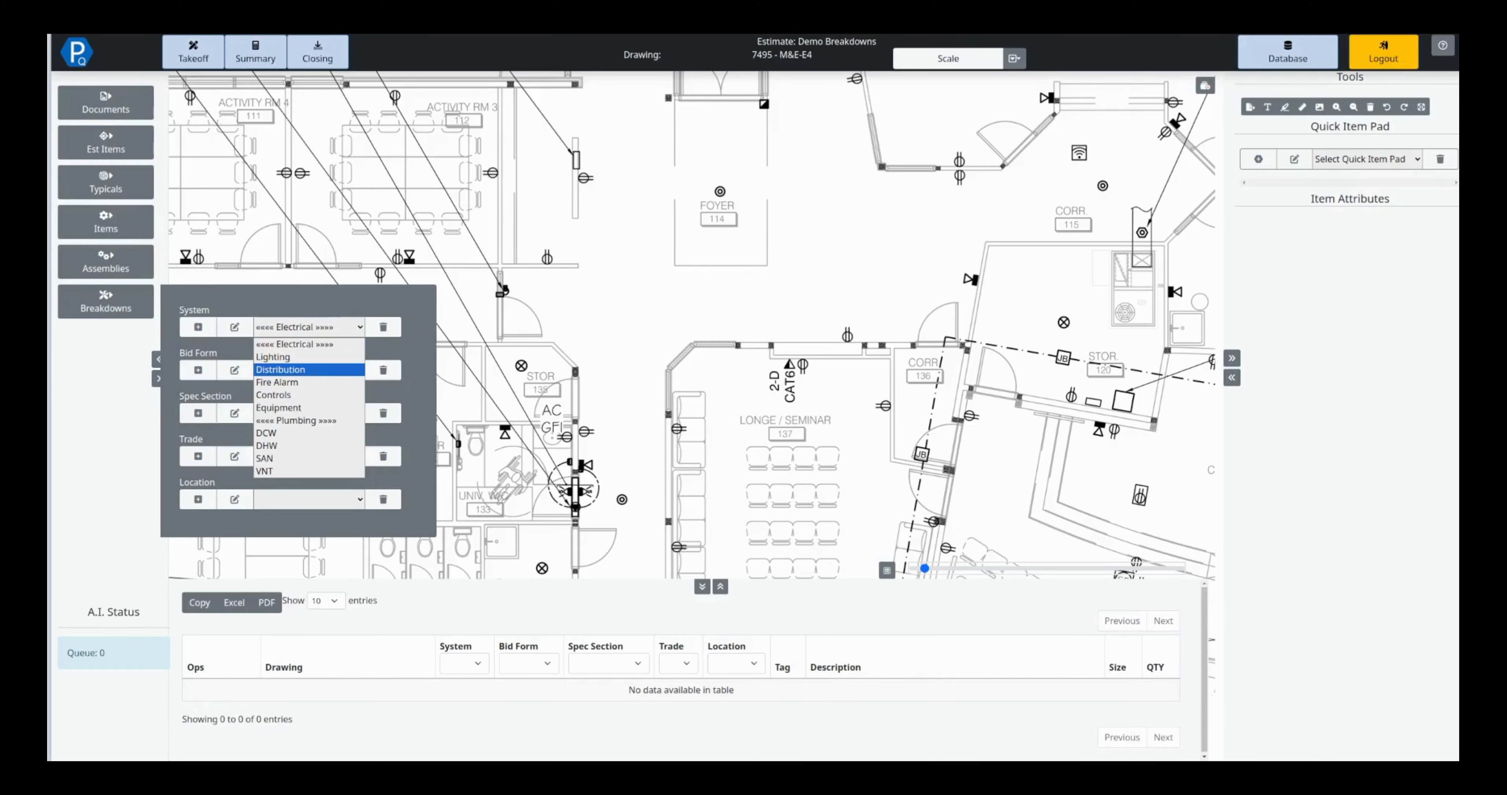
pyautogui.click(280, 369)
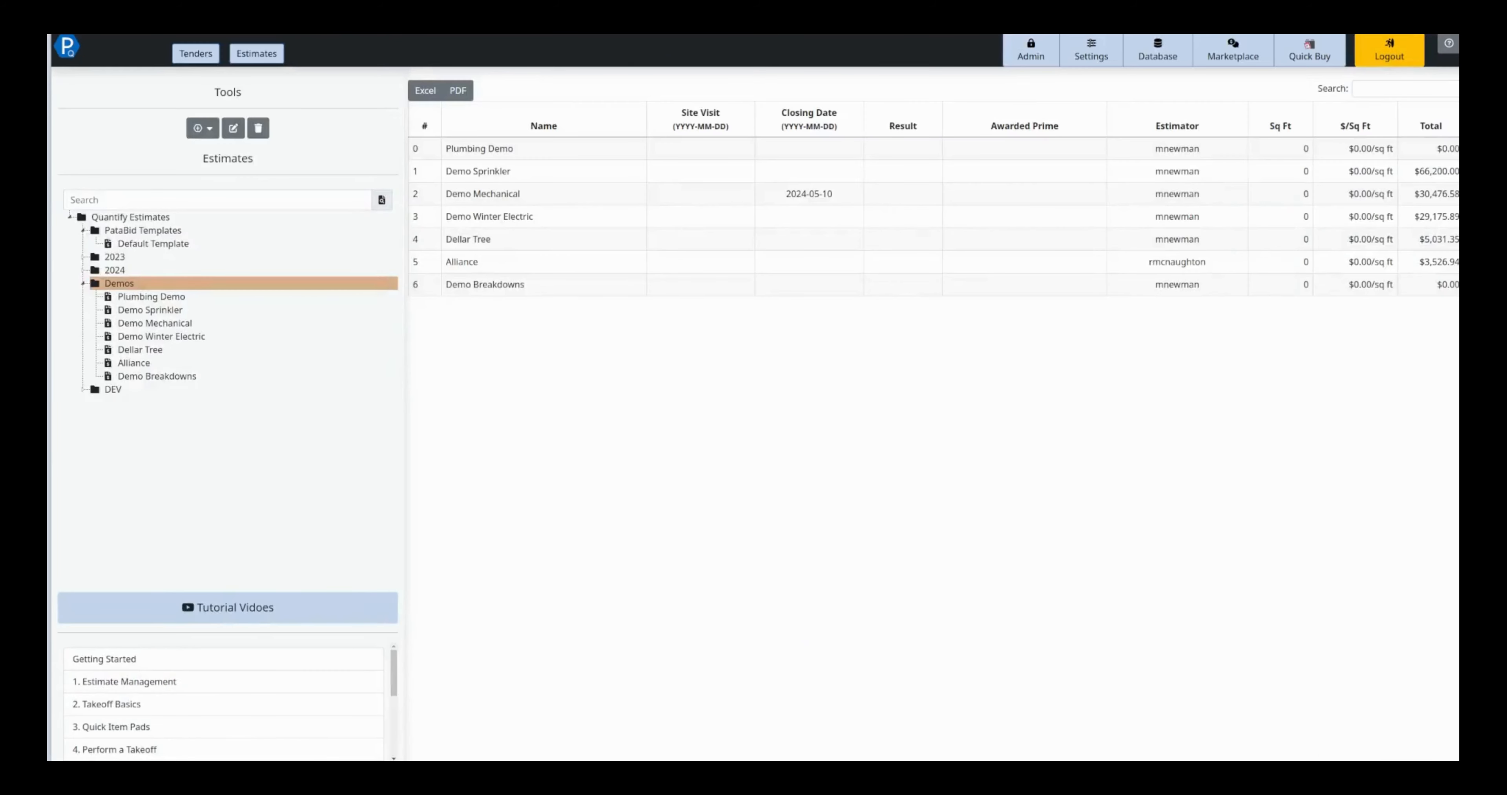
# Open the Default Template estimate and review the System options in its breakdown settings
pyautogui.click(147, 244)
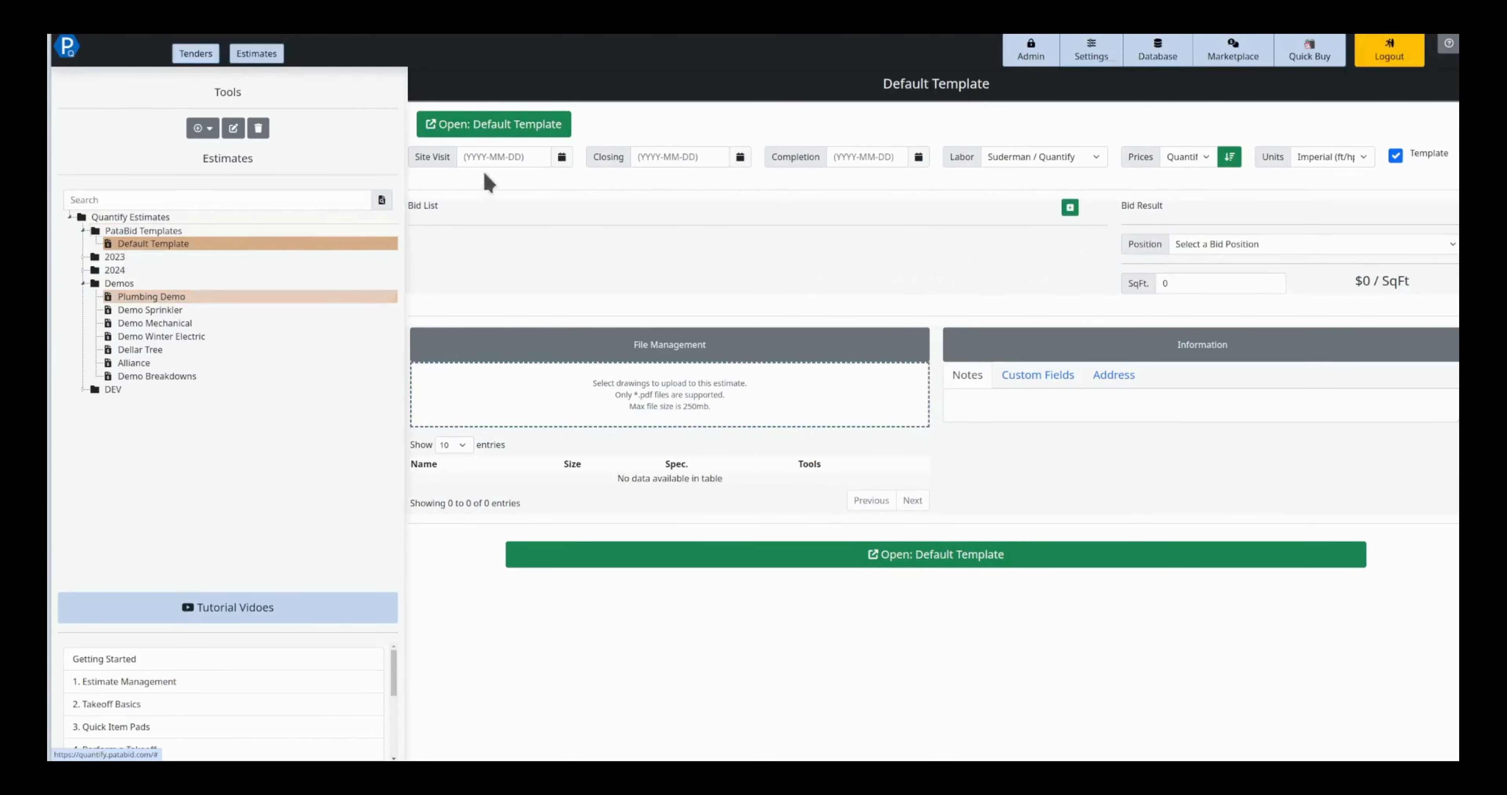
pyautogui.click(477, 132)
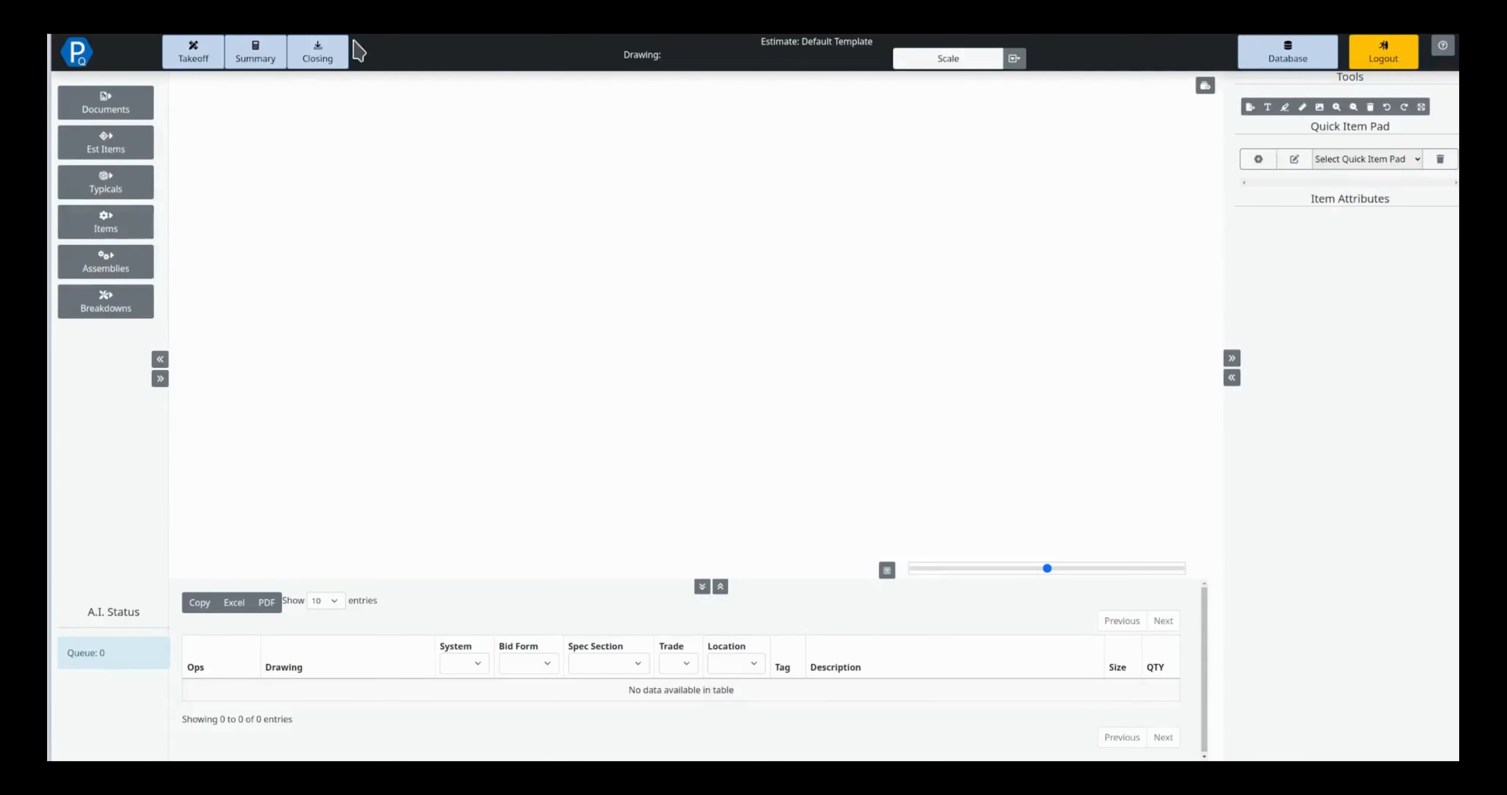
pyautogui.click(125, 306)
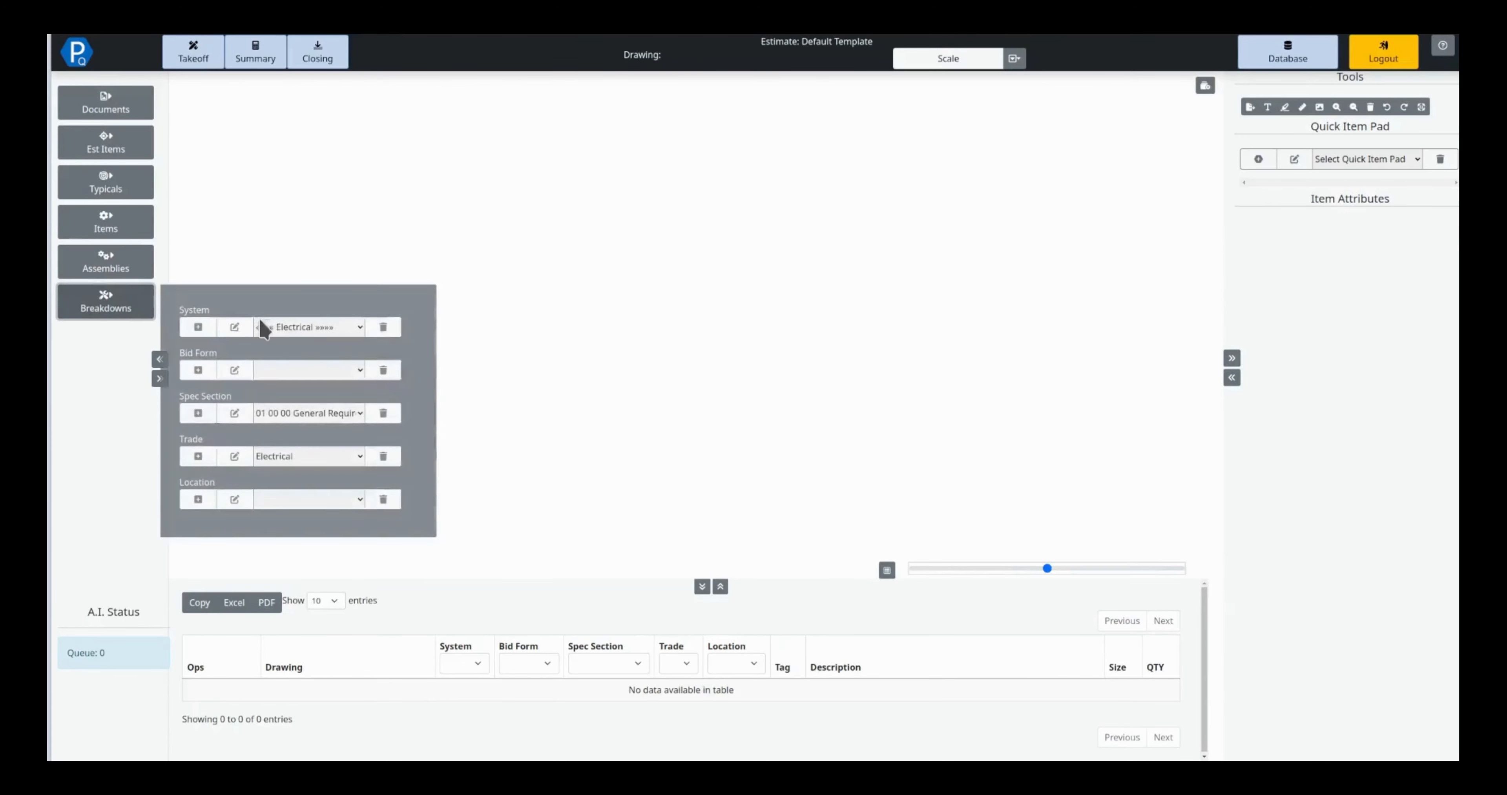
pyautogui.click(289, 329)
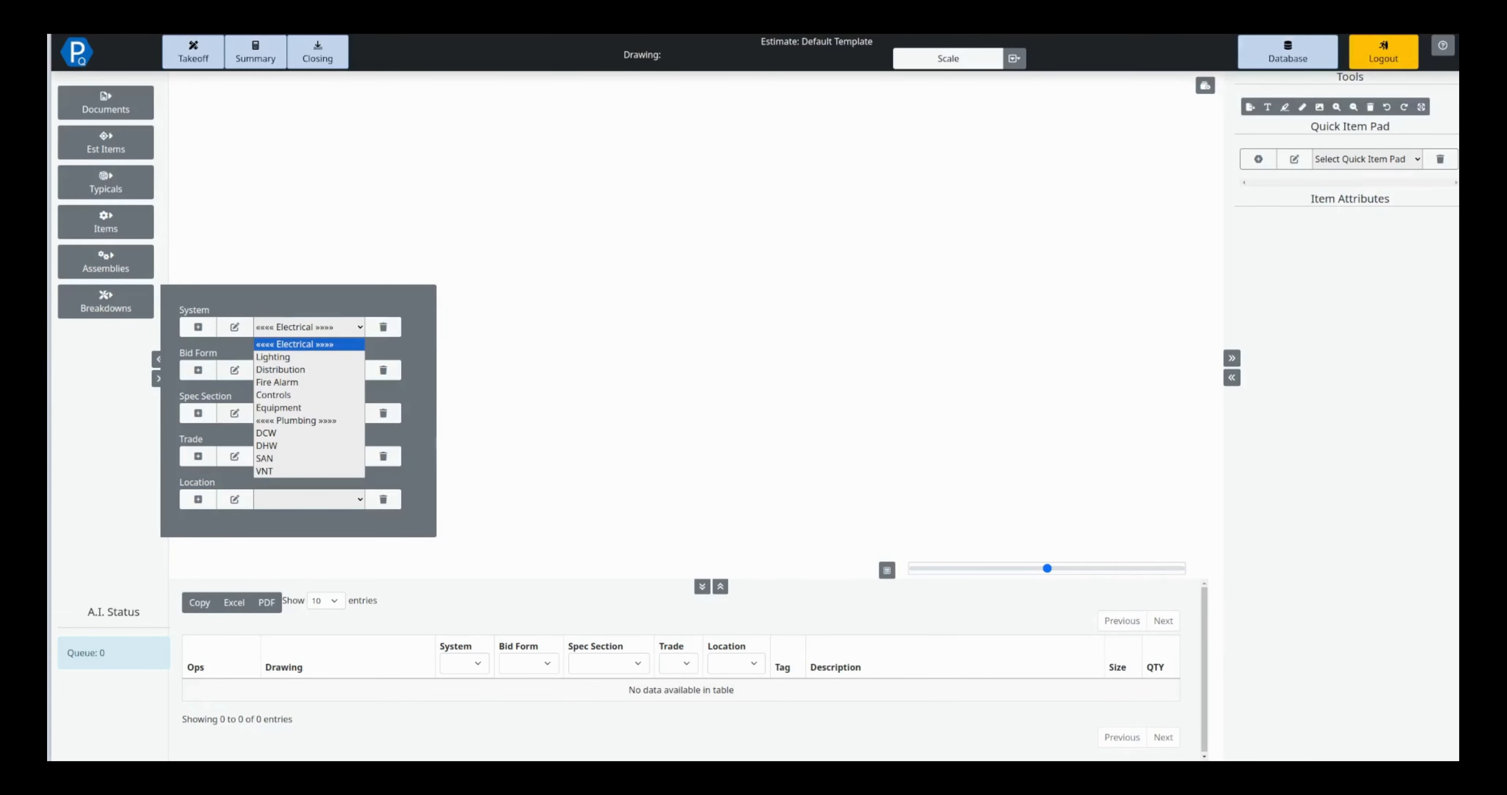
# Go back to the Demo Breakdowns estimate, set its System breakdown to Distribution and close the breakdown settings
pyautogui.click(251, 34)
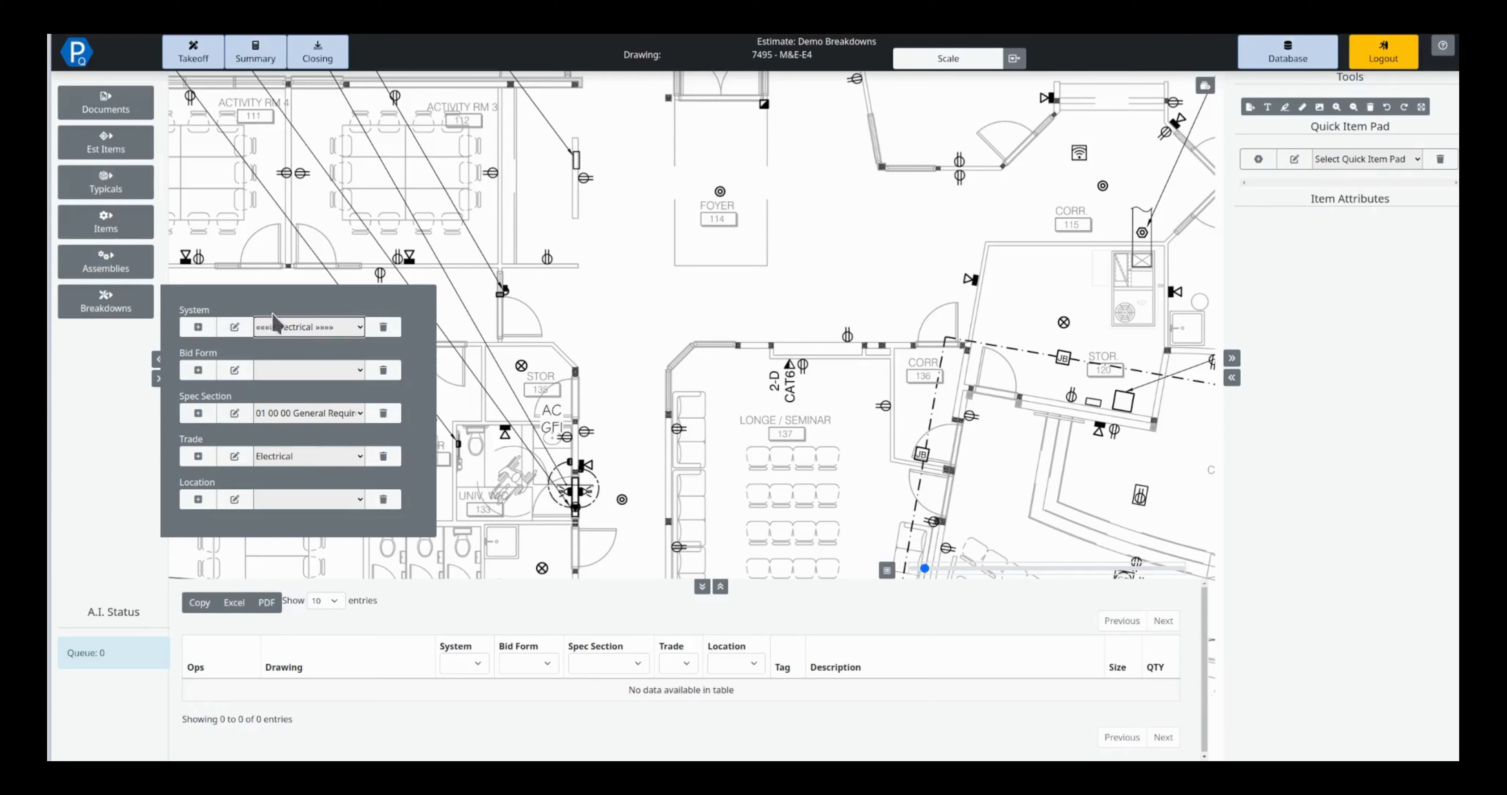
pyautogui.click(310, 332)
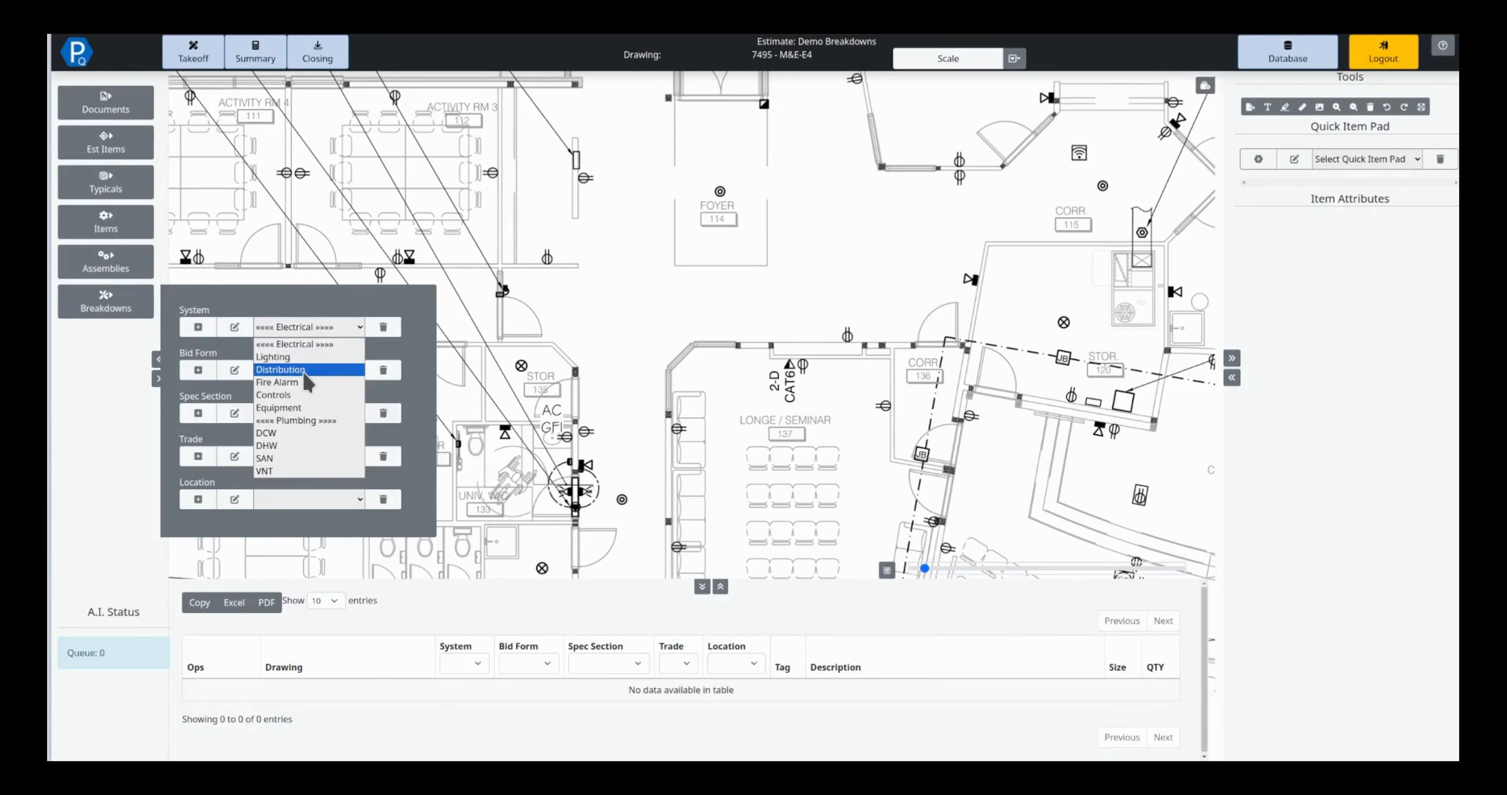
pyautogui.click(281, 369)
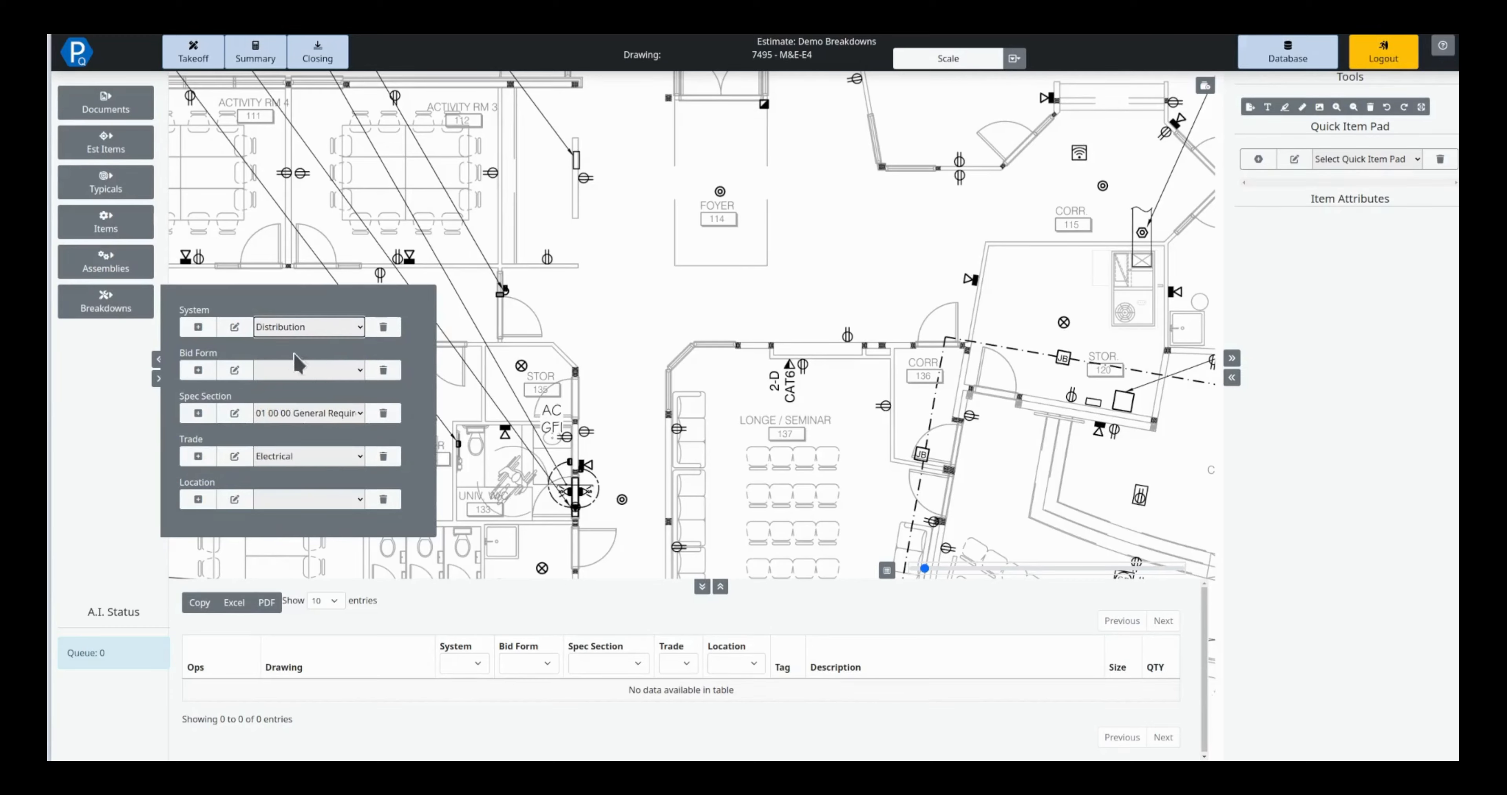
pyautogui.click(309, 334)
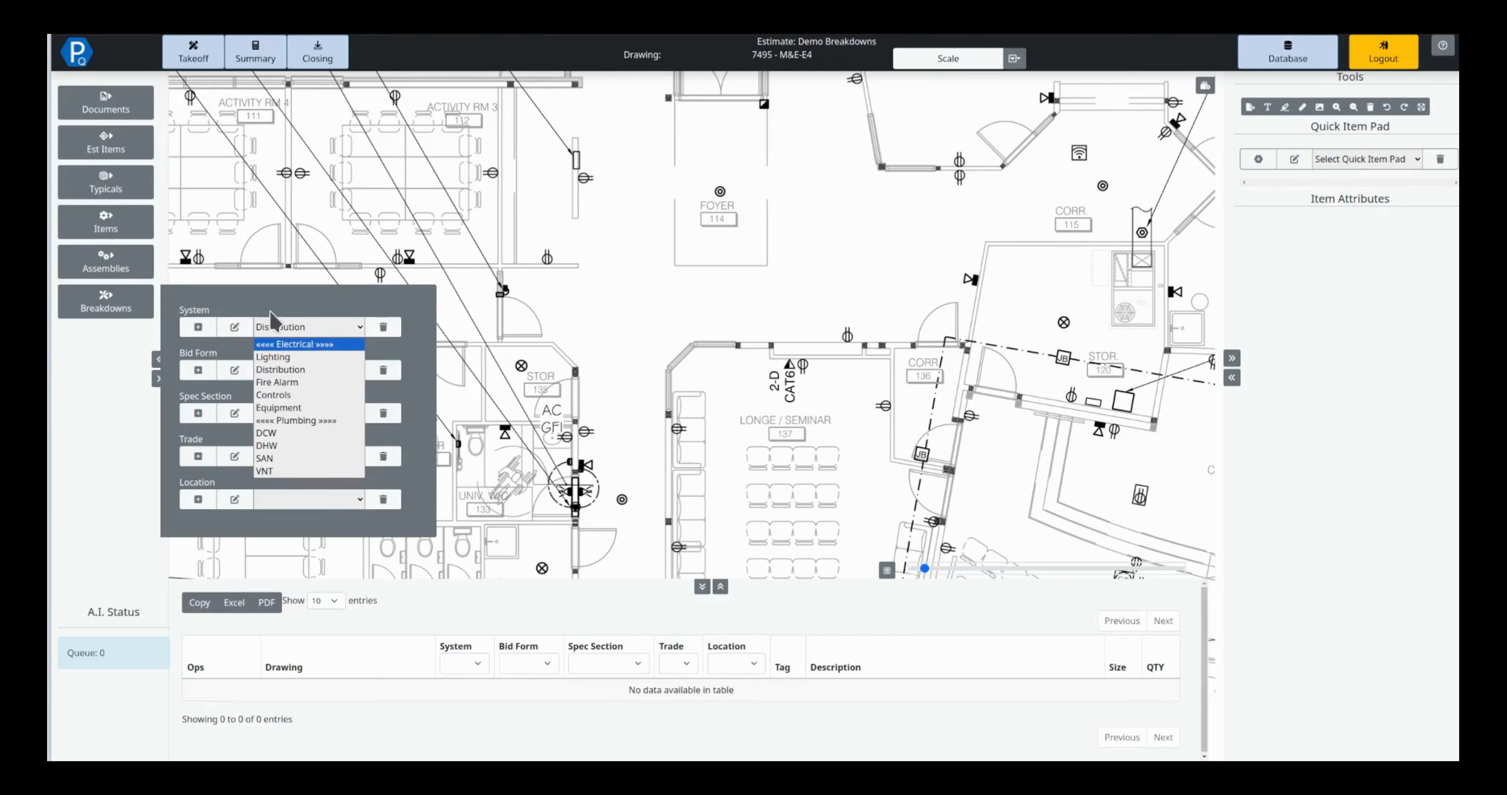
pyautogui.click(320, 369)
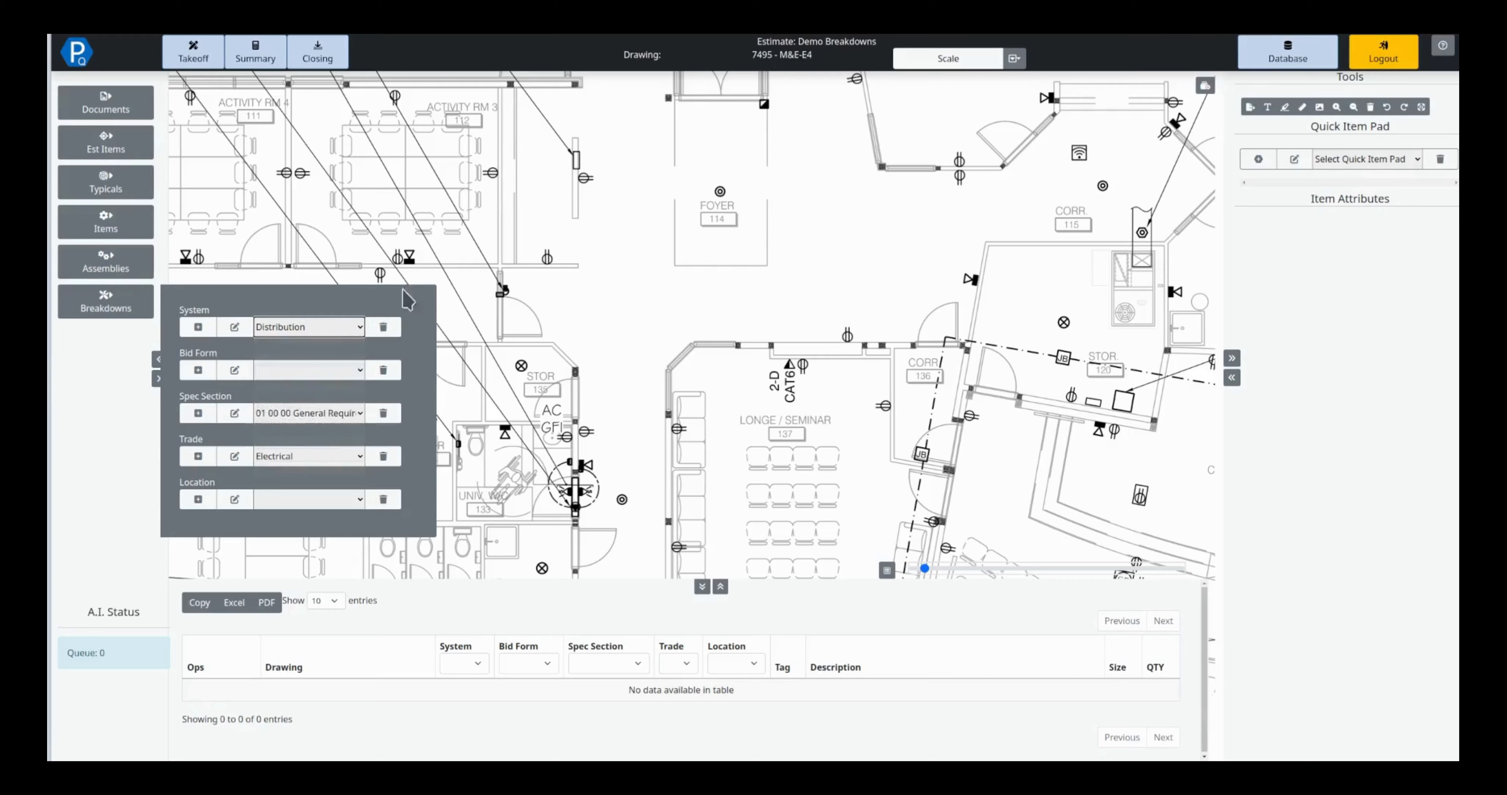
pyautogui.click(149, 303)
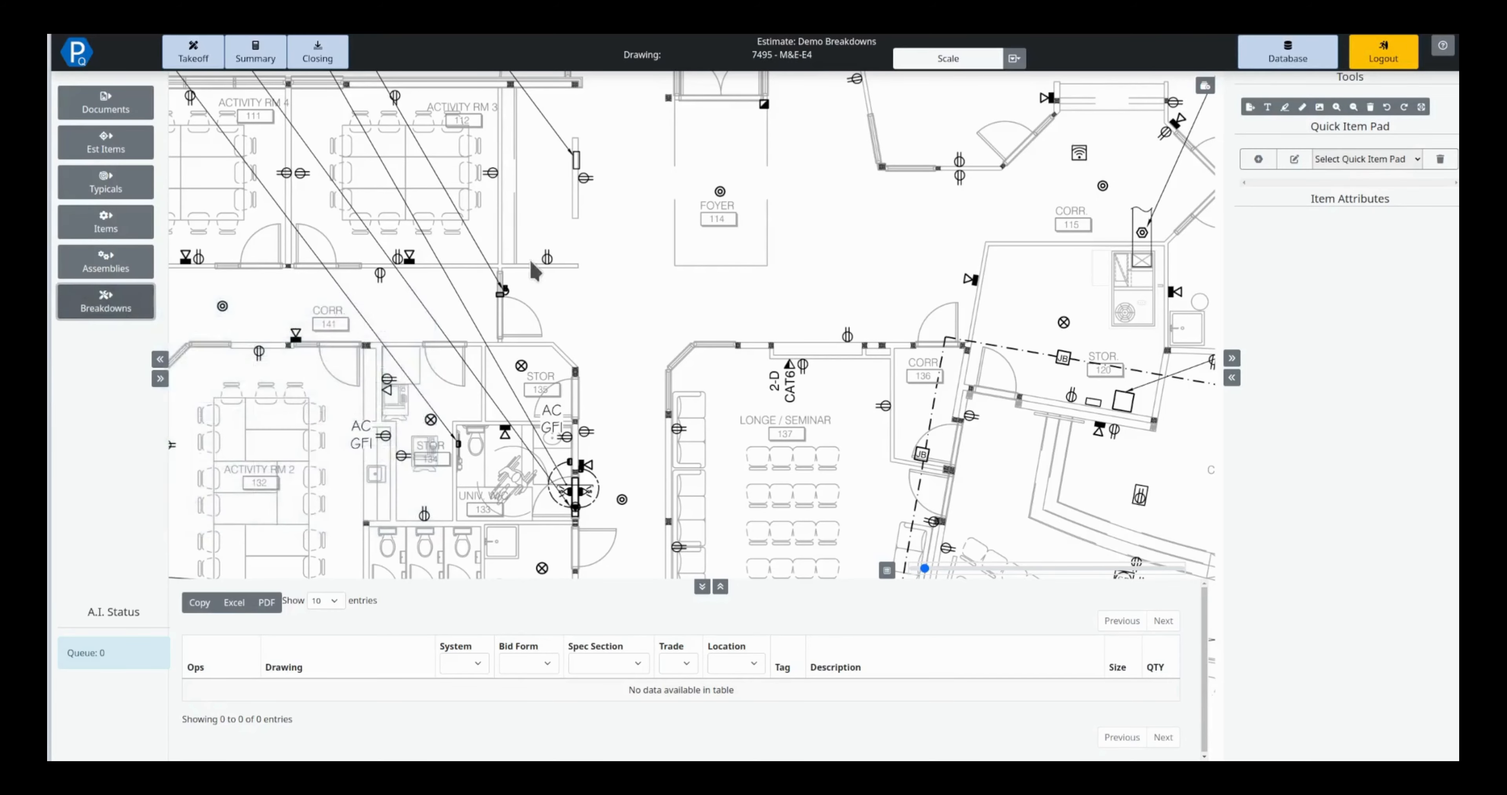
# Load the Commercial - Distribution quick item pad and choose its 15A duplex plug item
pyautogui.scroll(3, 542, 266)
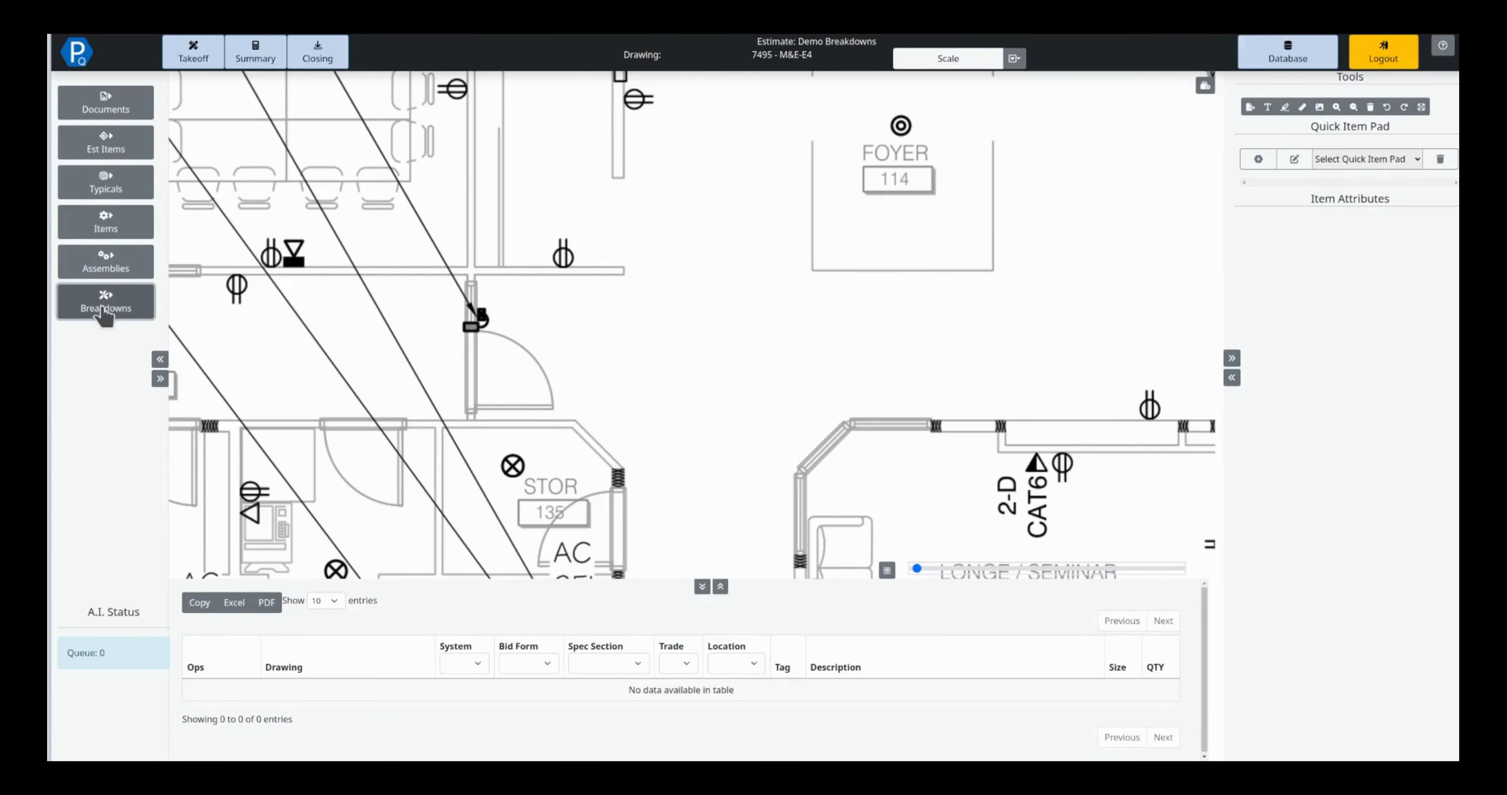
pyautogui.click(115, 316)
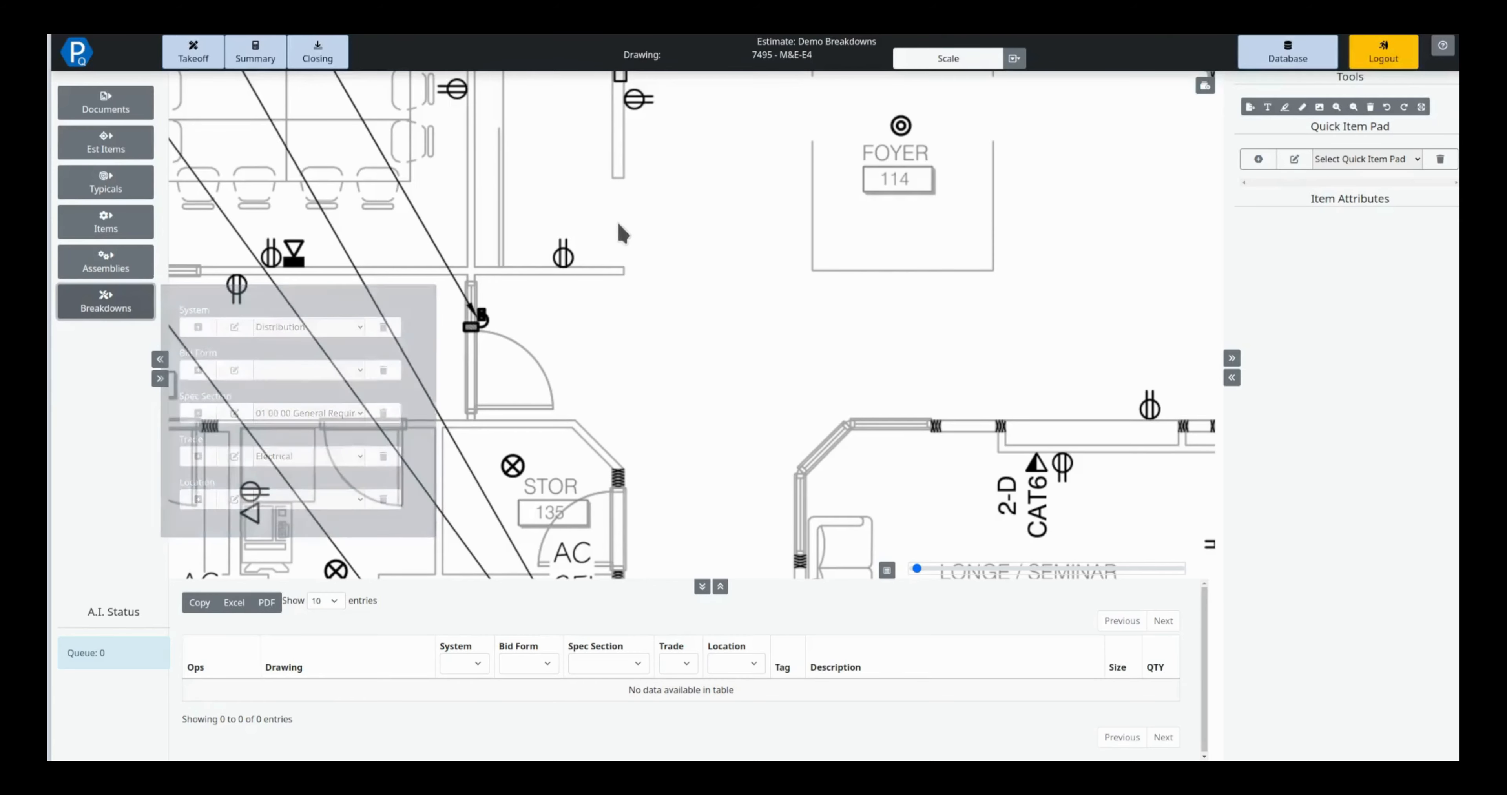
pyautogui.click(1371, 162)
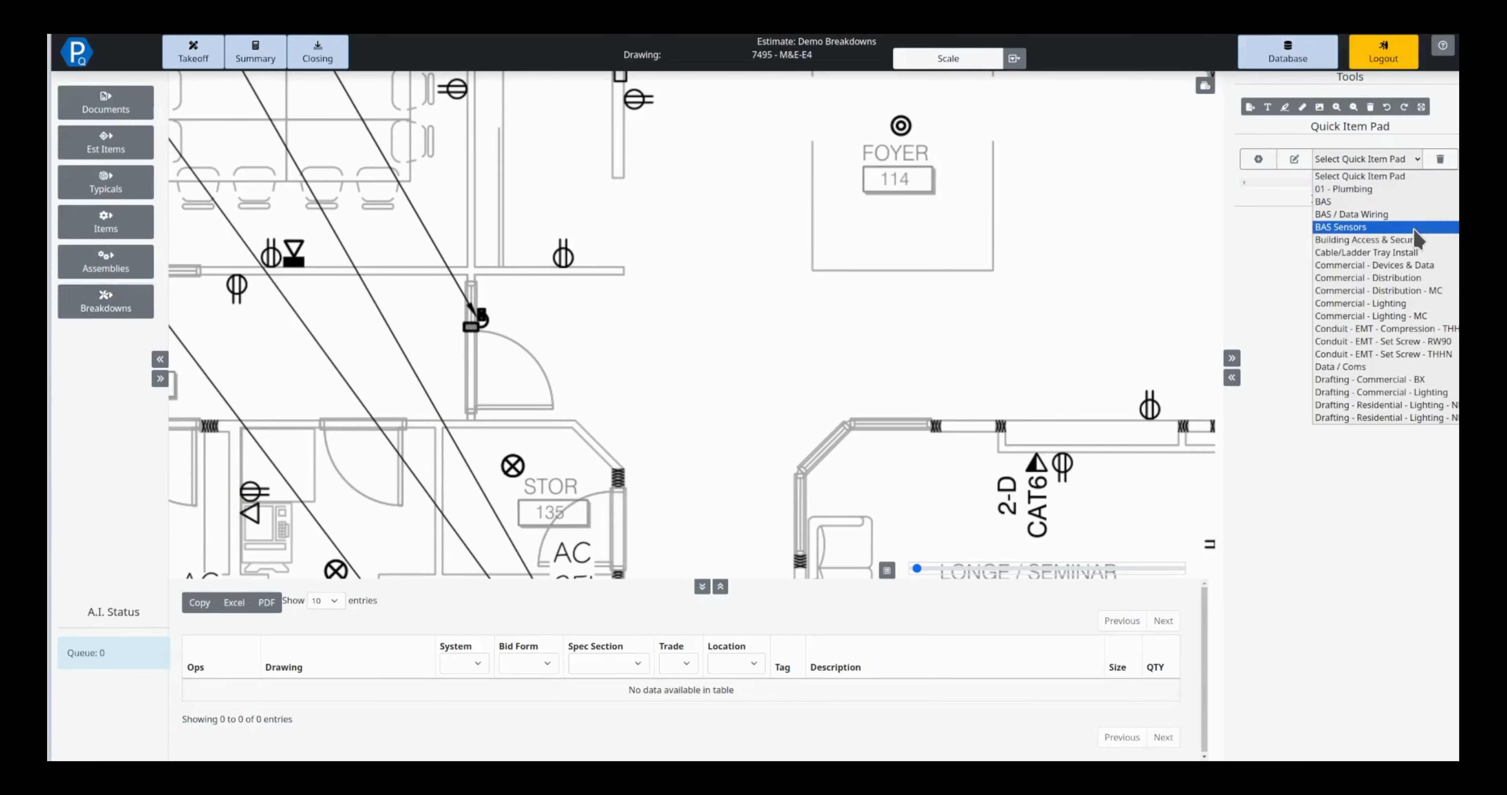
pyautogui.click(1404, 278)
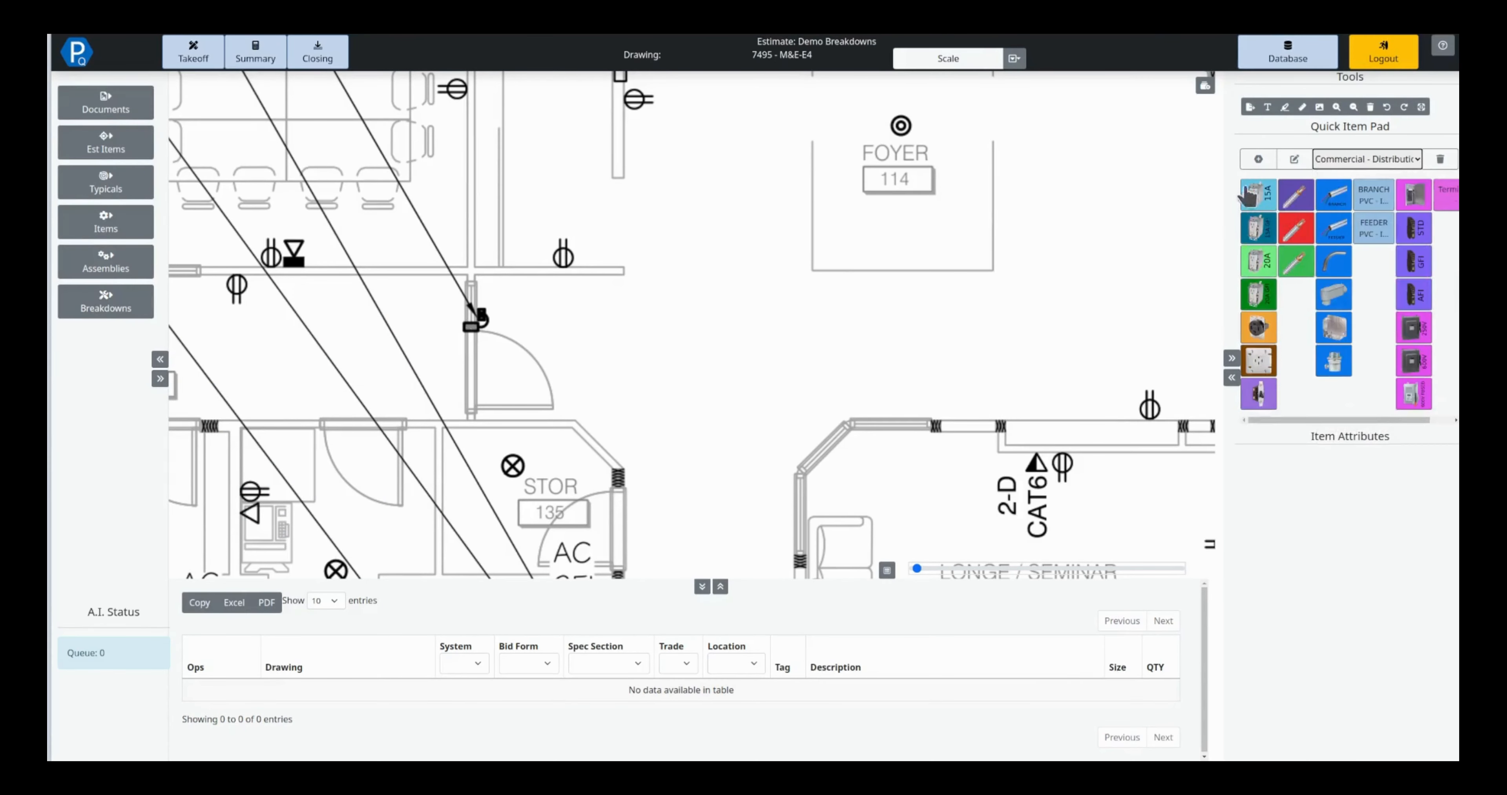
pyautogui.click(1253, 204)
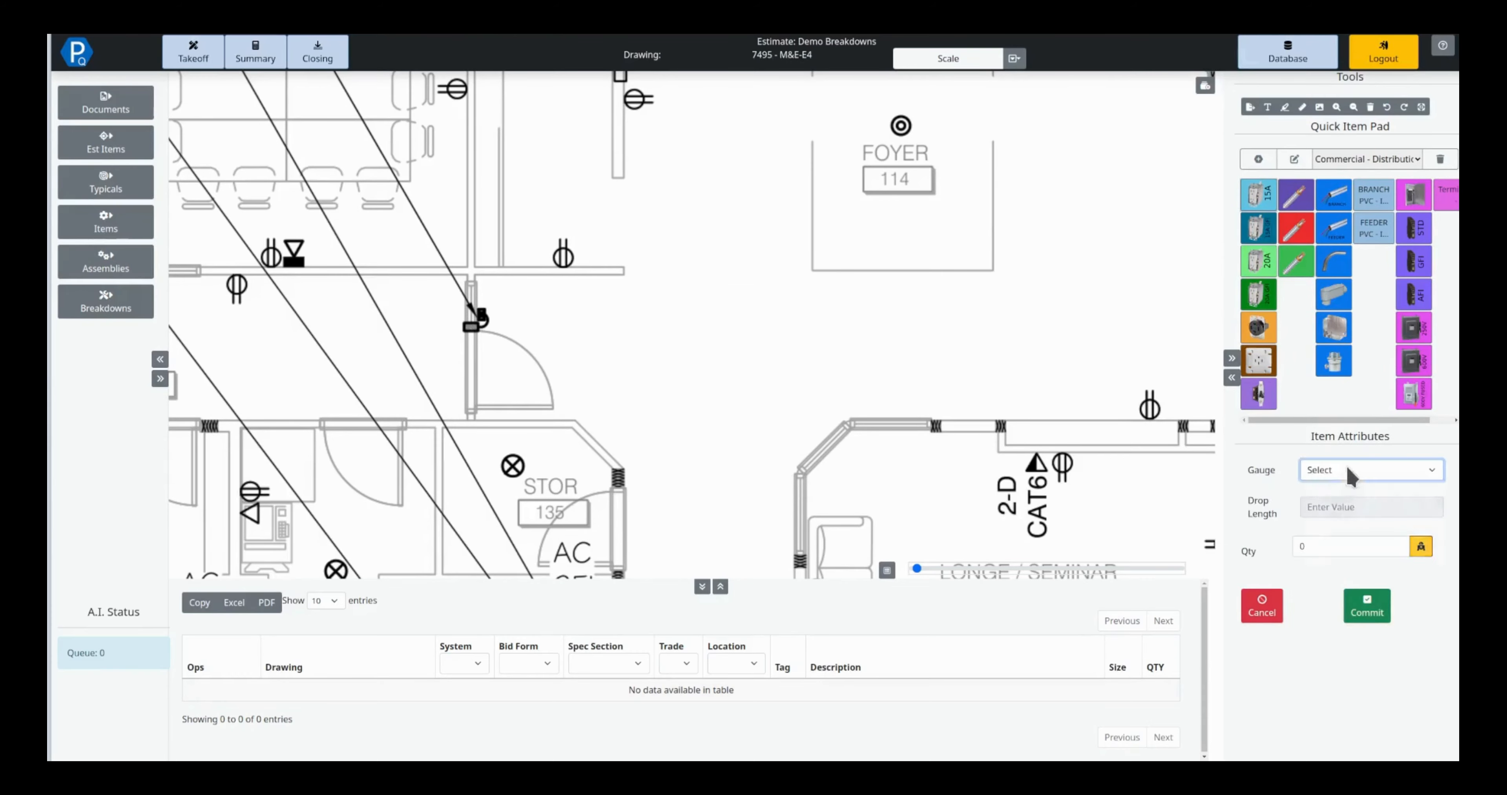
# Set the duplex plug's gauge to #12 and its drop length to 10
pyautogui.click(1352, 471)
pyautogui.click(1349, 521)
pyautogui.click(1392, 505)
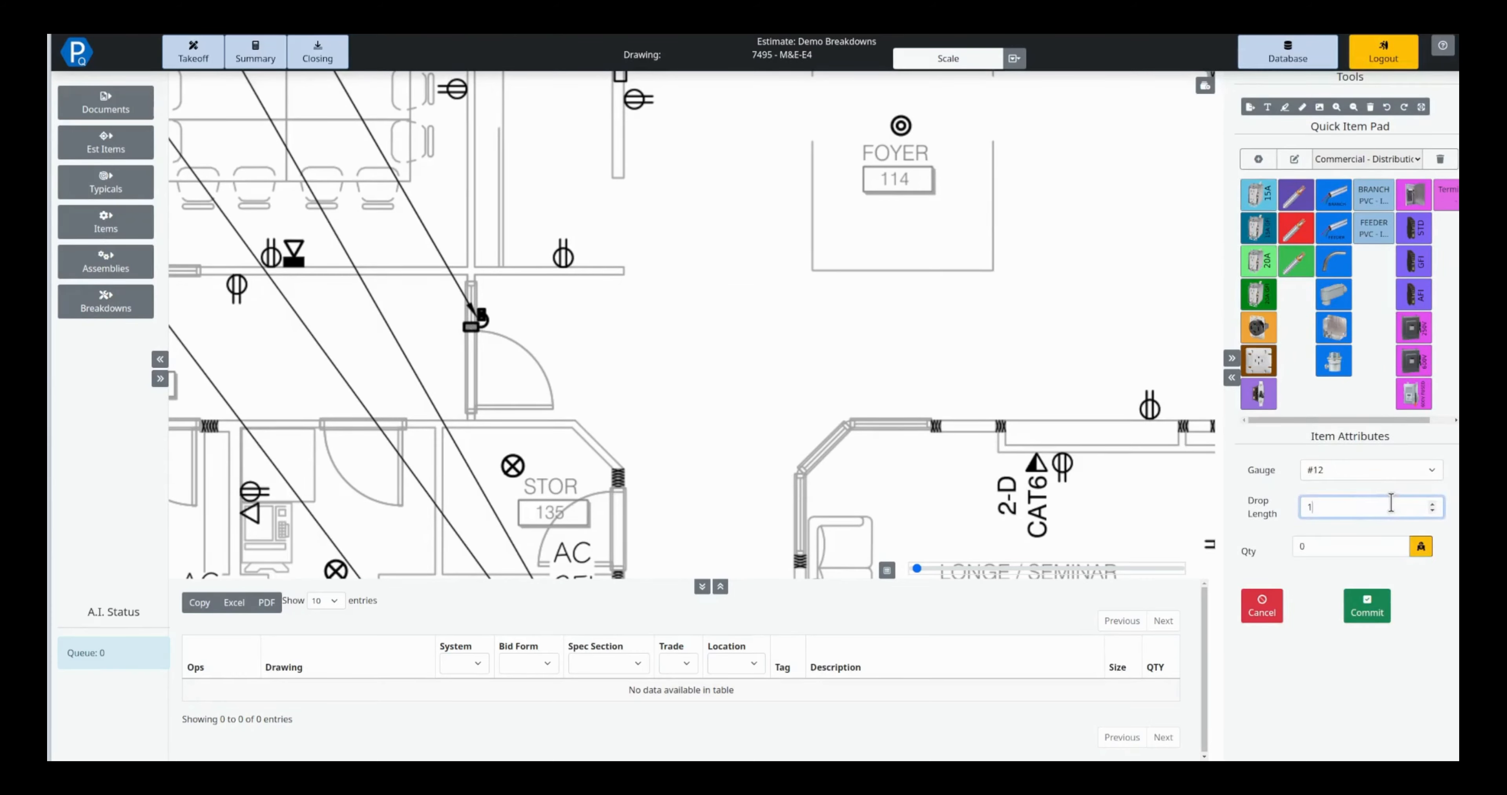
pyautogui.write('10')
# Run an automatic count using the receptacle symbol on the wall between the FOYER and Activity Rm 3 as the sample, and commit it
pyautogui.click(1420, 546)
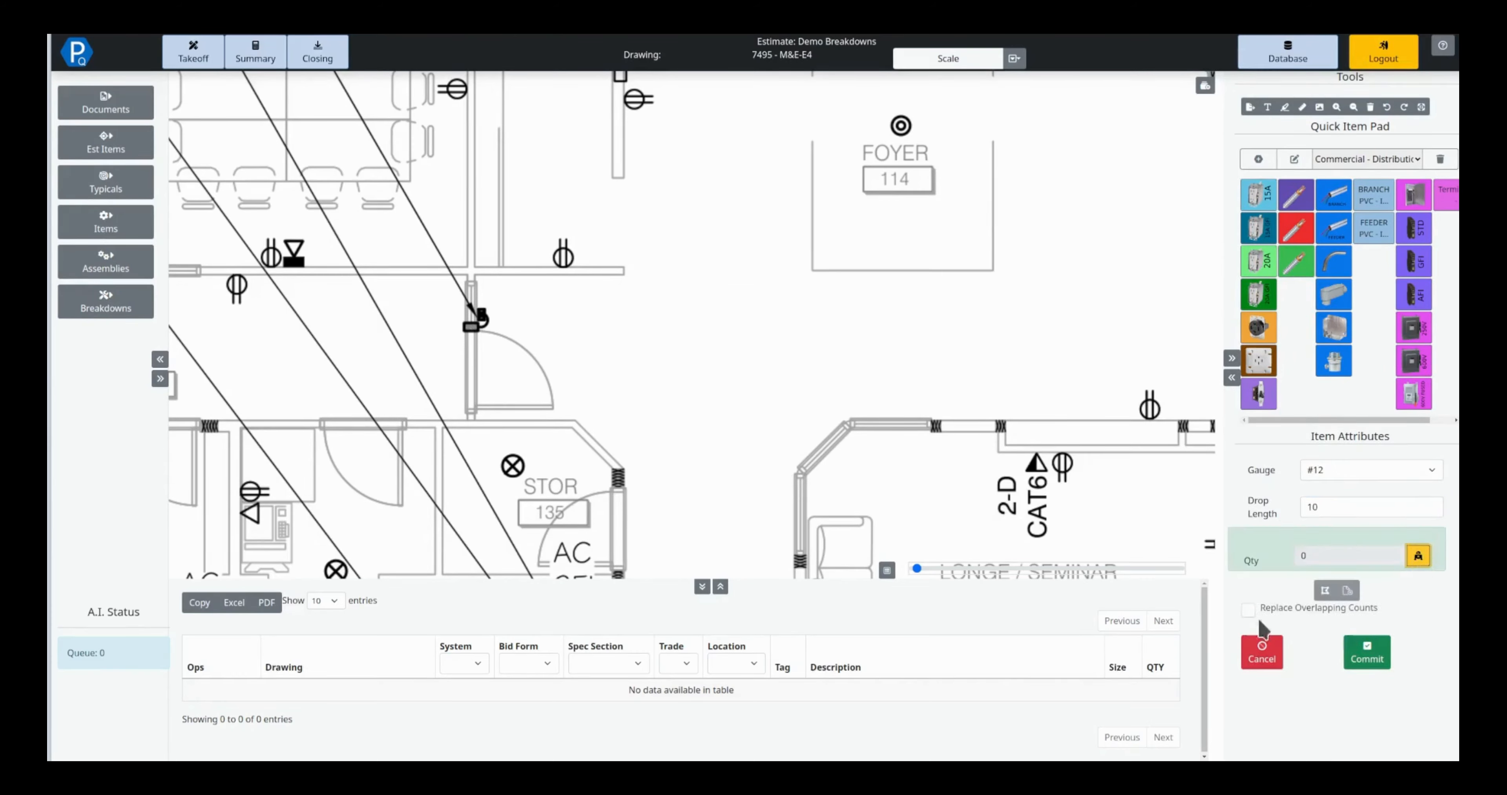
pyautogui.click(564, 252)
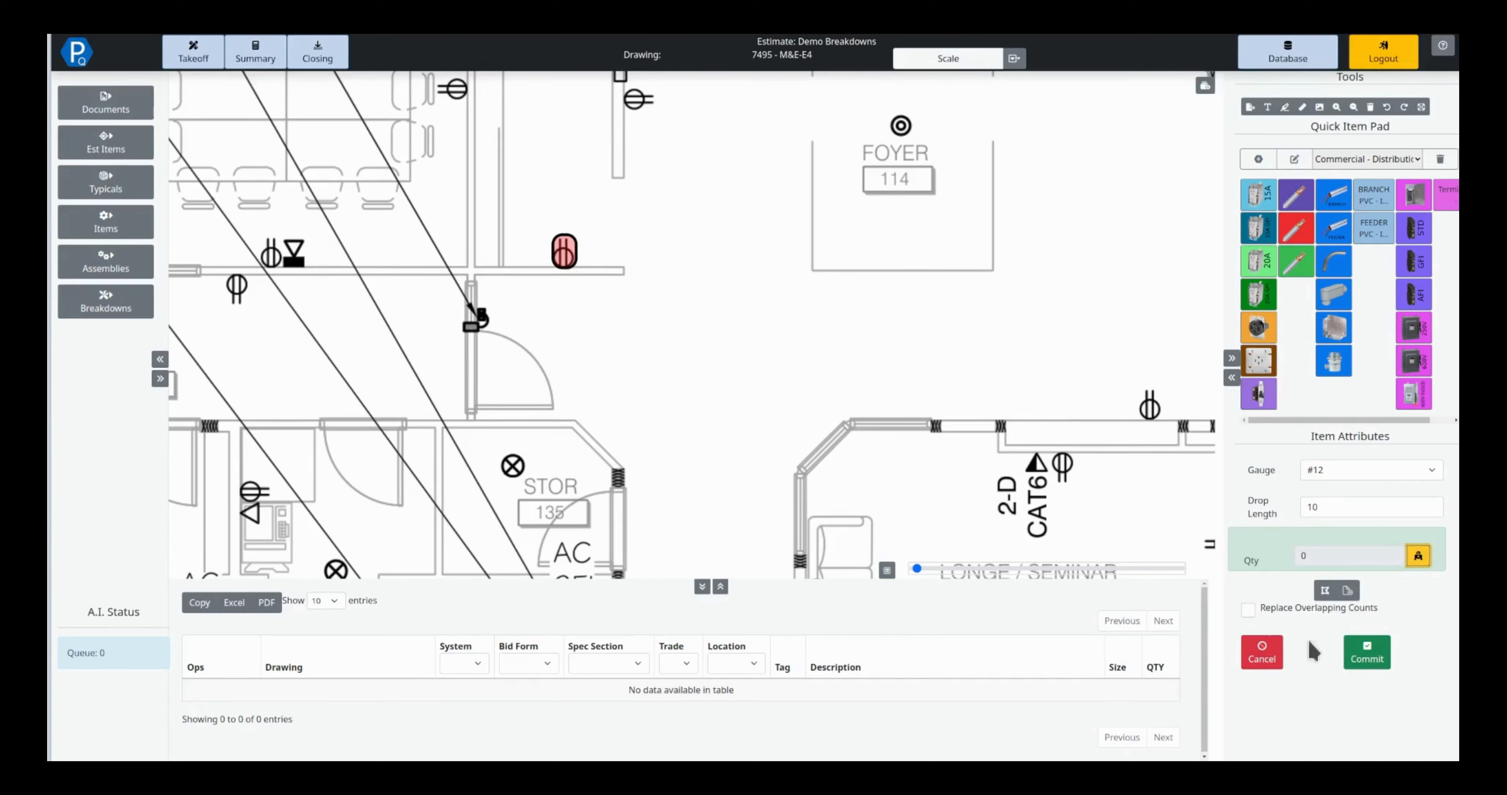
pyautogui.click(1368, 658)
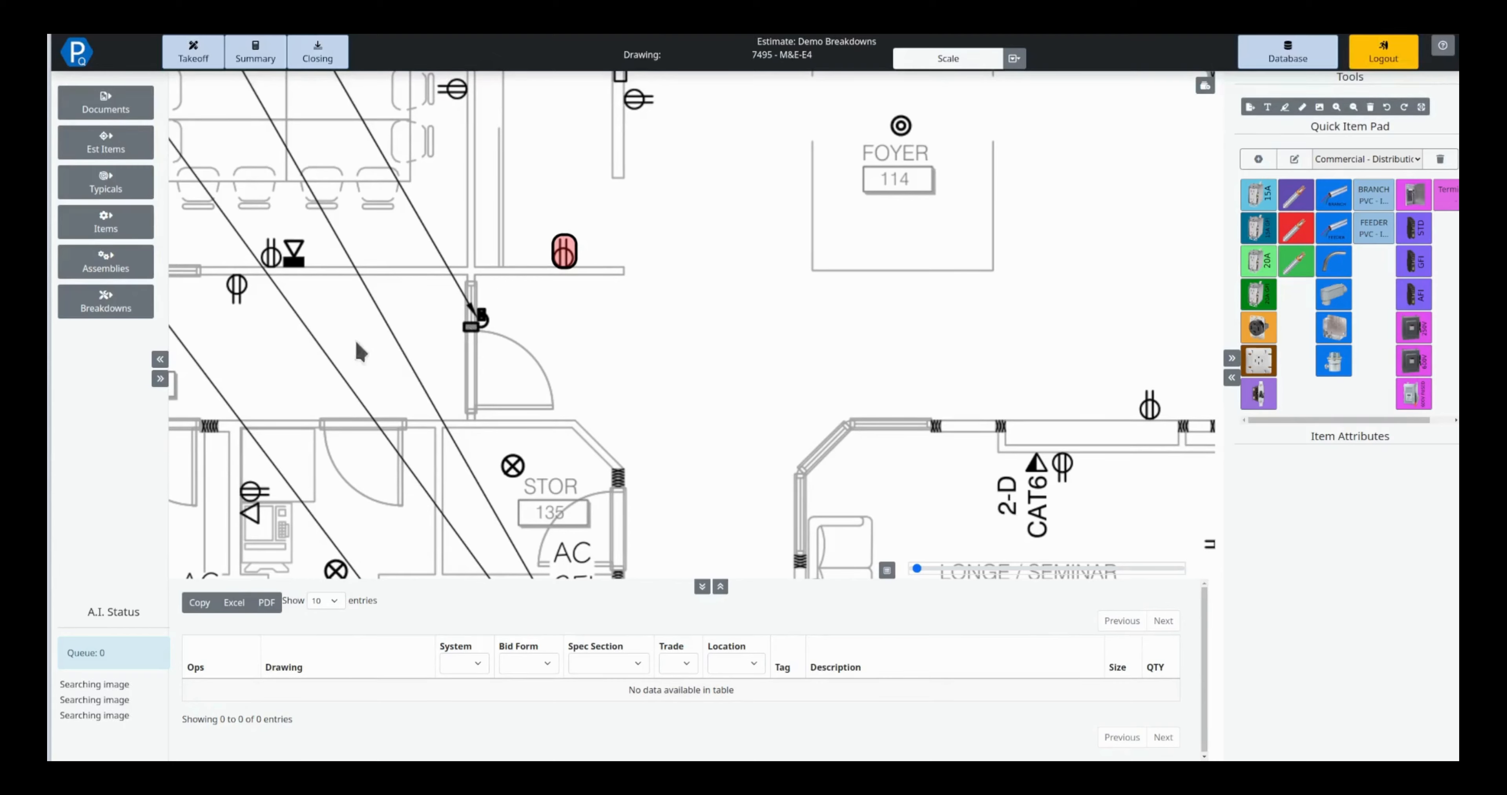
# Recheck the estimate's active breakdown settings while the automatic count is being processed
pyautogui.scroll(-1, 329, 246)
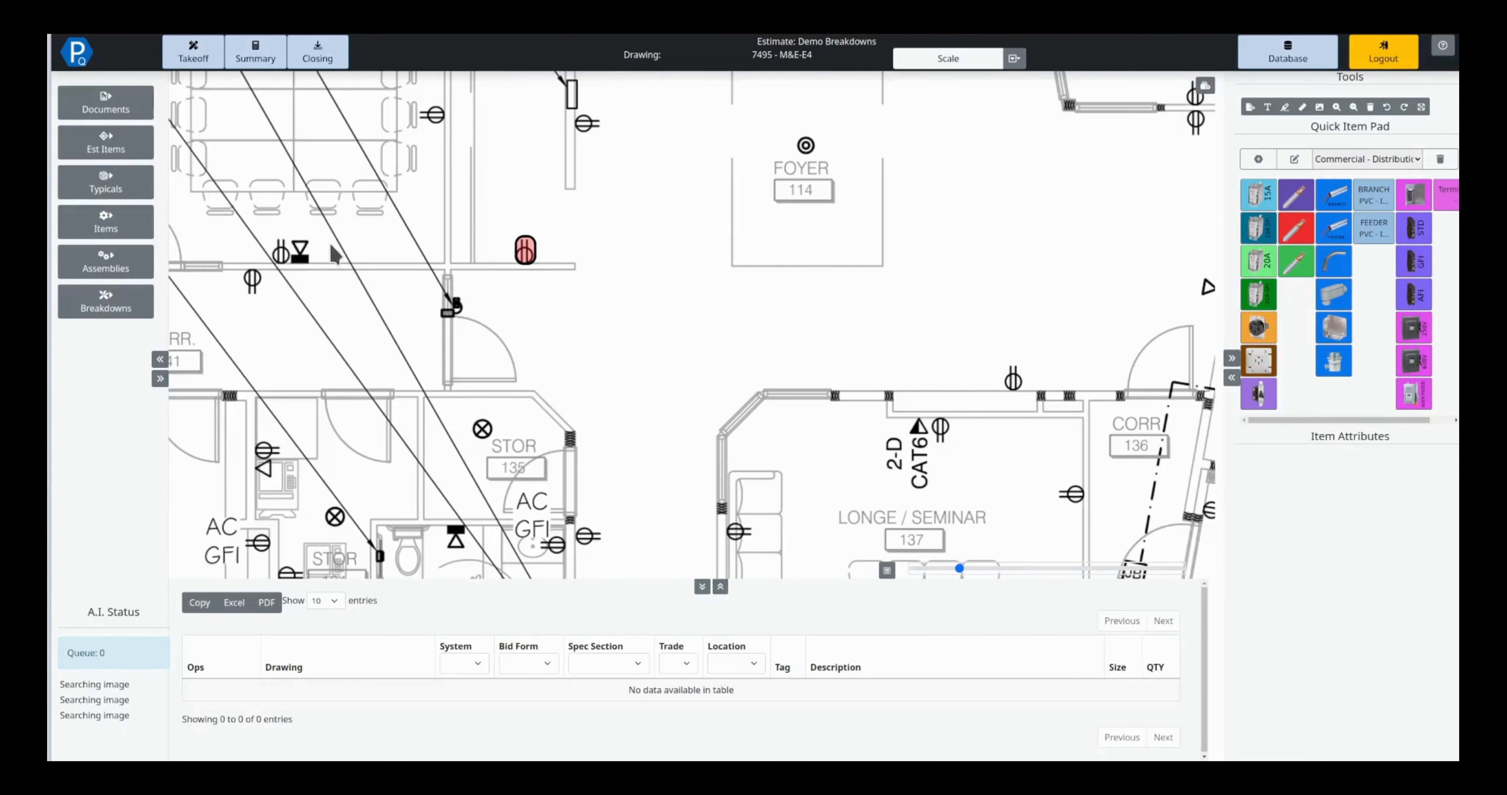
pyautogui.click(107, 310)
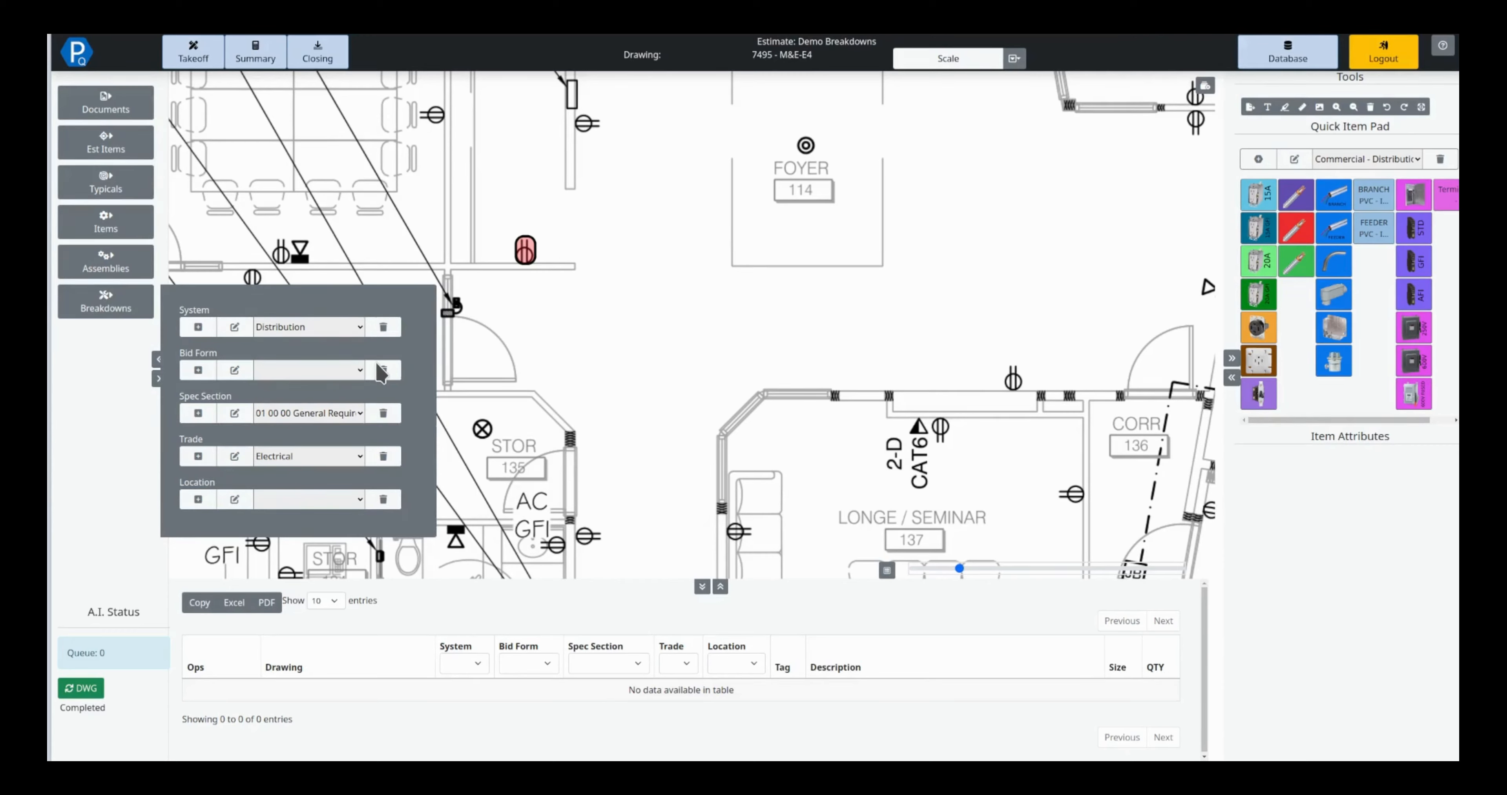
pyautogui.click(104, 313)
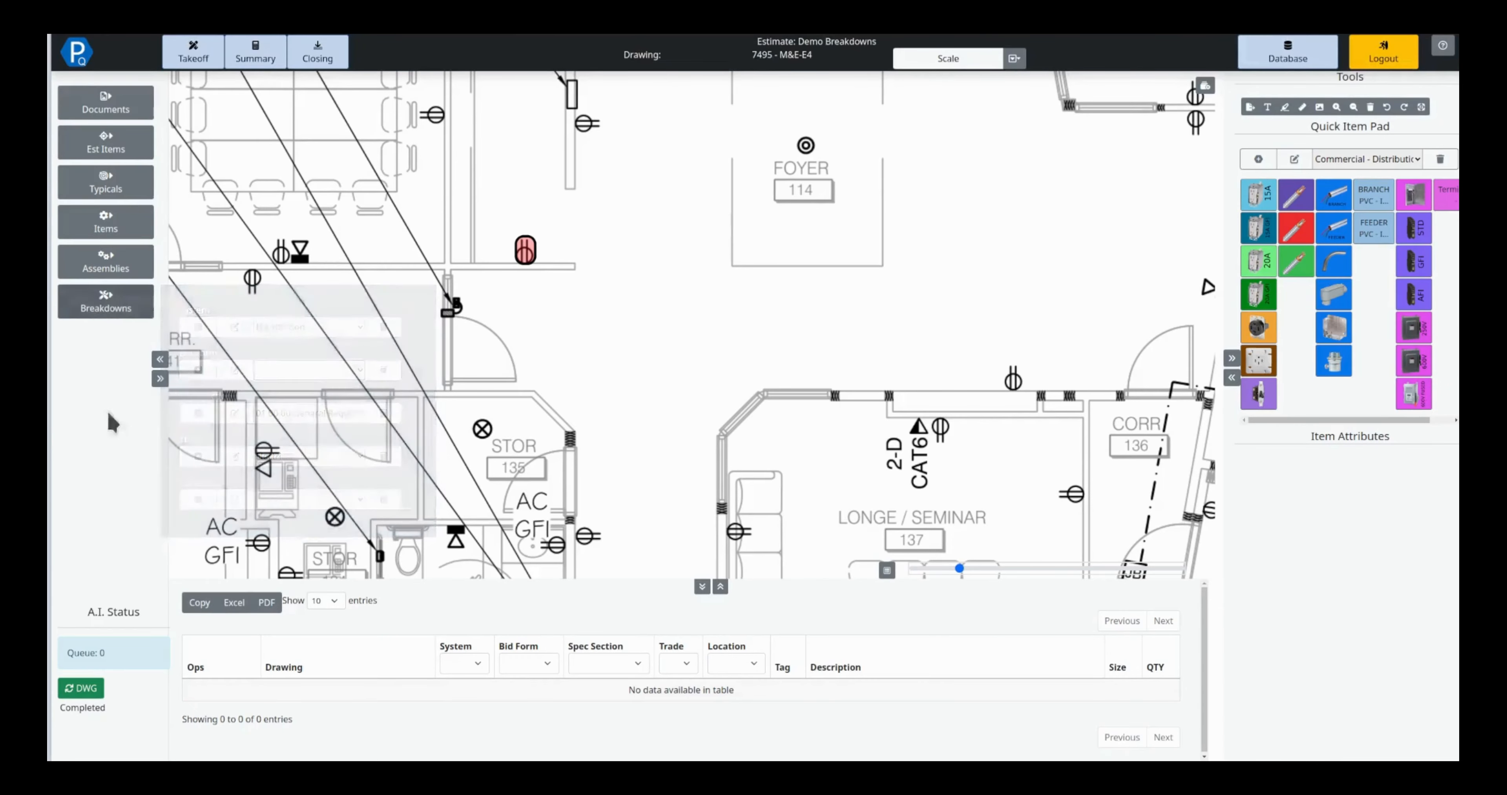
# Reload the drawing with the completed count and inspect the marked receptacles around the activity rooms and corridor 141
pyautogui.click(89, 691)
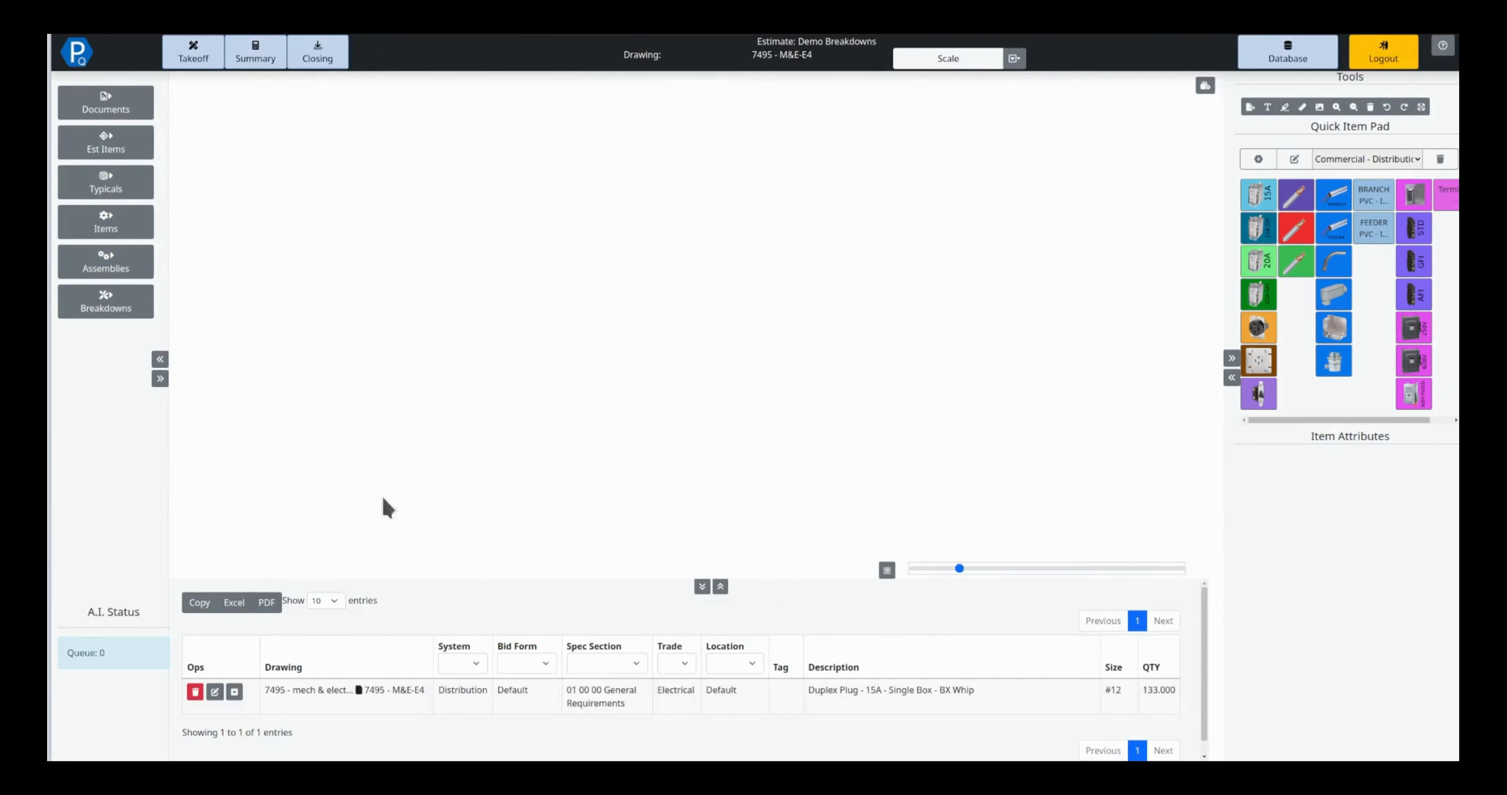
pyautogui.scroll(3, 374, 236)
pyautogui.scroll(3, 526, 240)
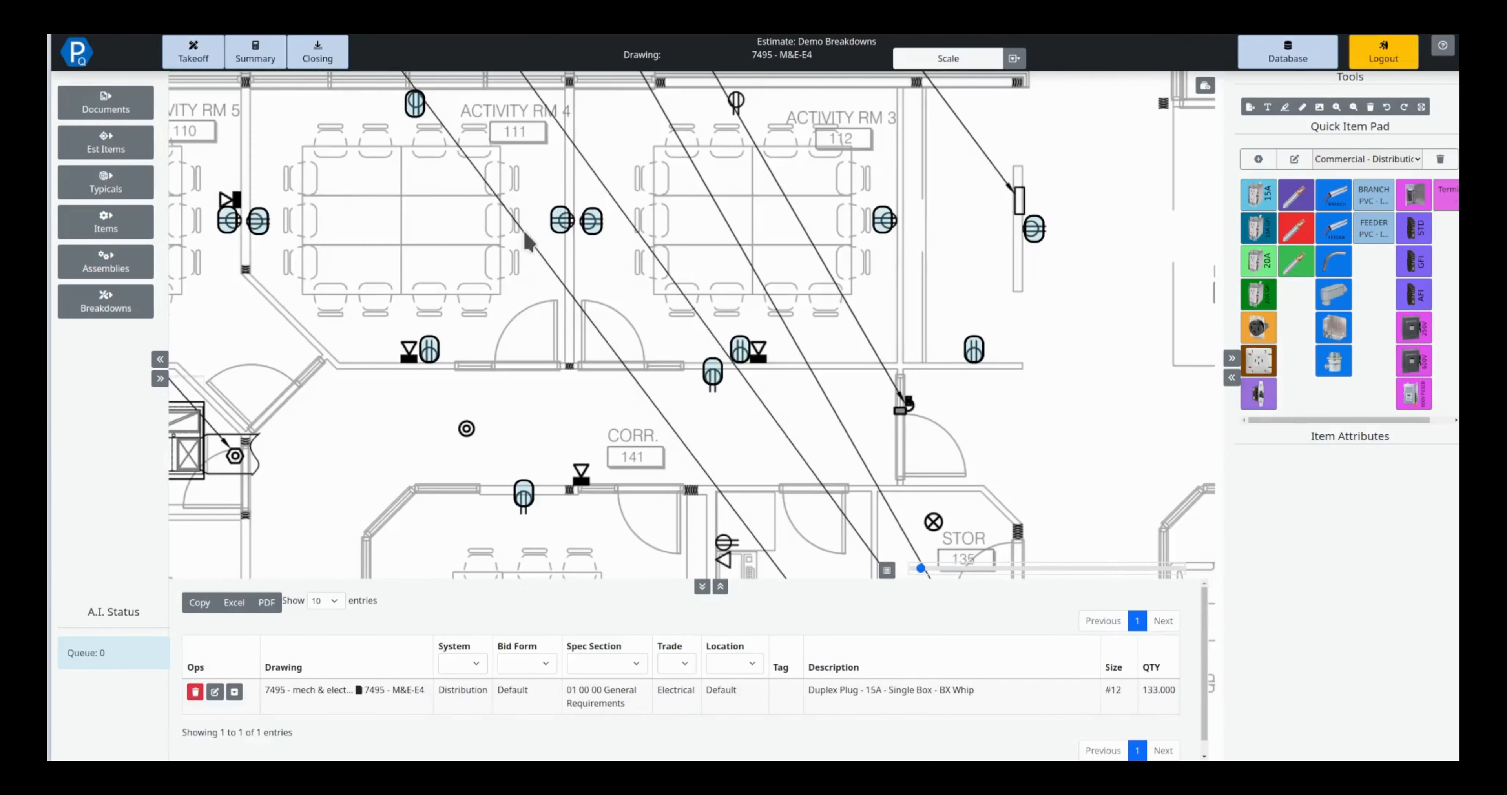
pyautogui.moveTo(433, 287); pyautogui.dragTo(583, 275)
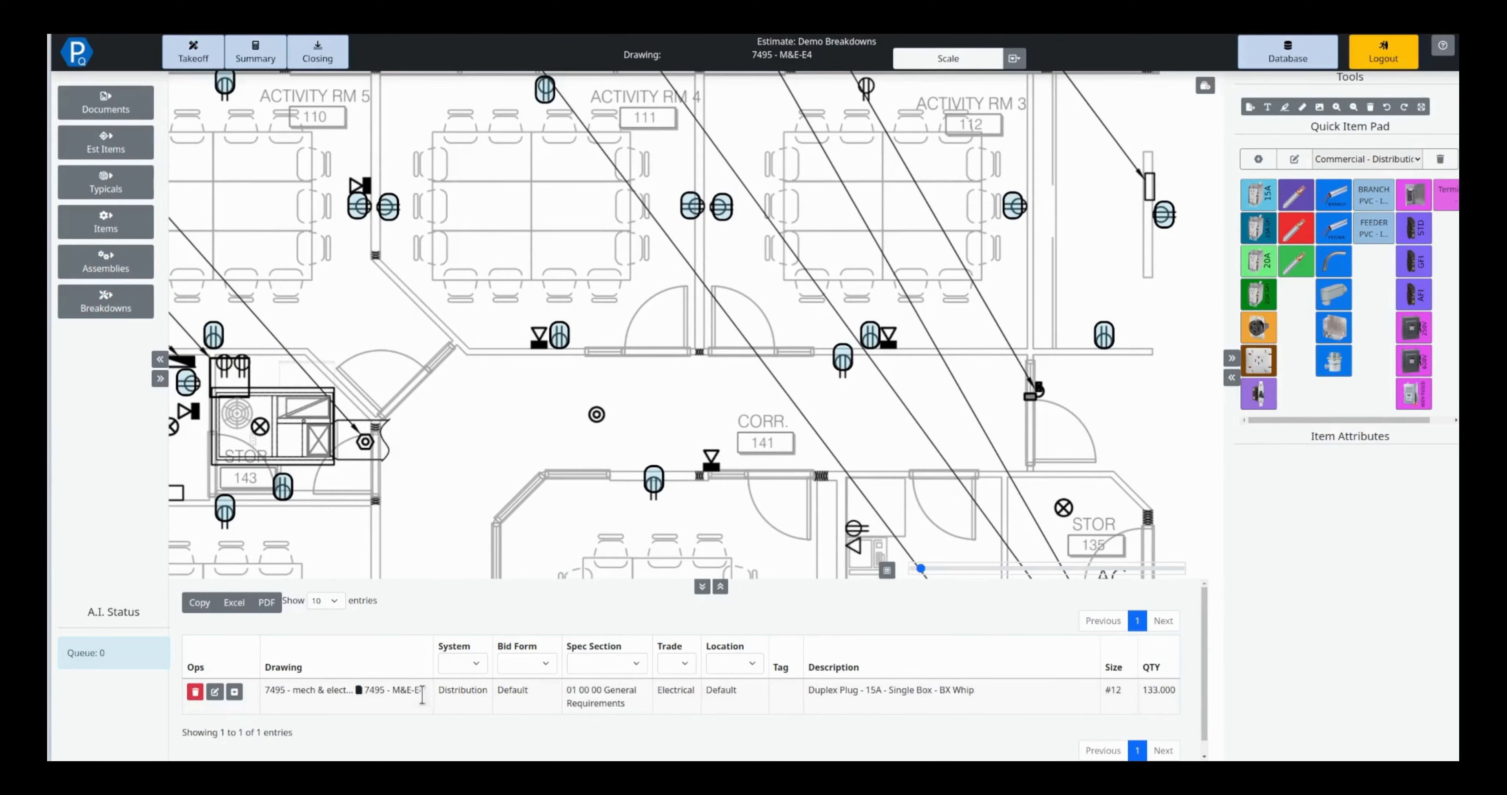
# Enlarge the takeoff table to examine the breakdowns assigned to the duplex plug entry, and shrink it back
pyautogui.click(721, 587)
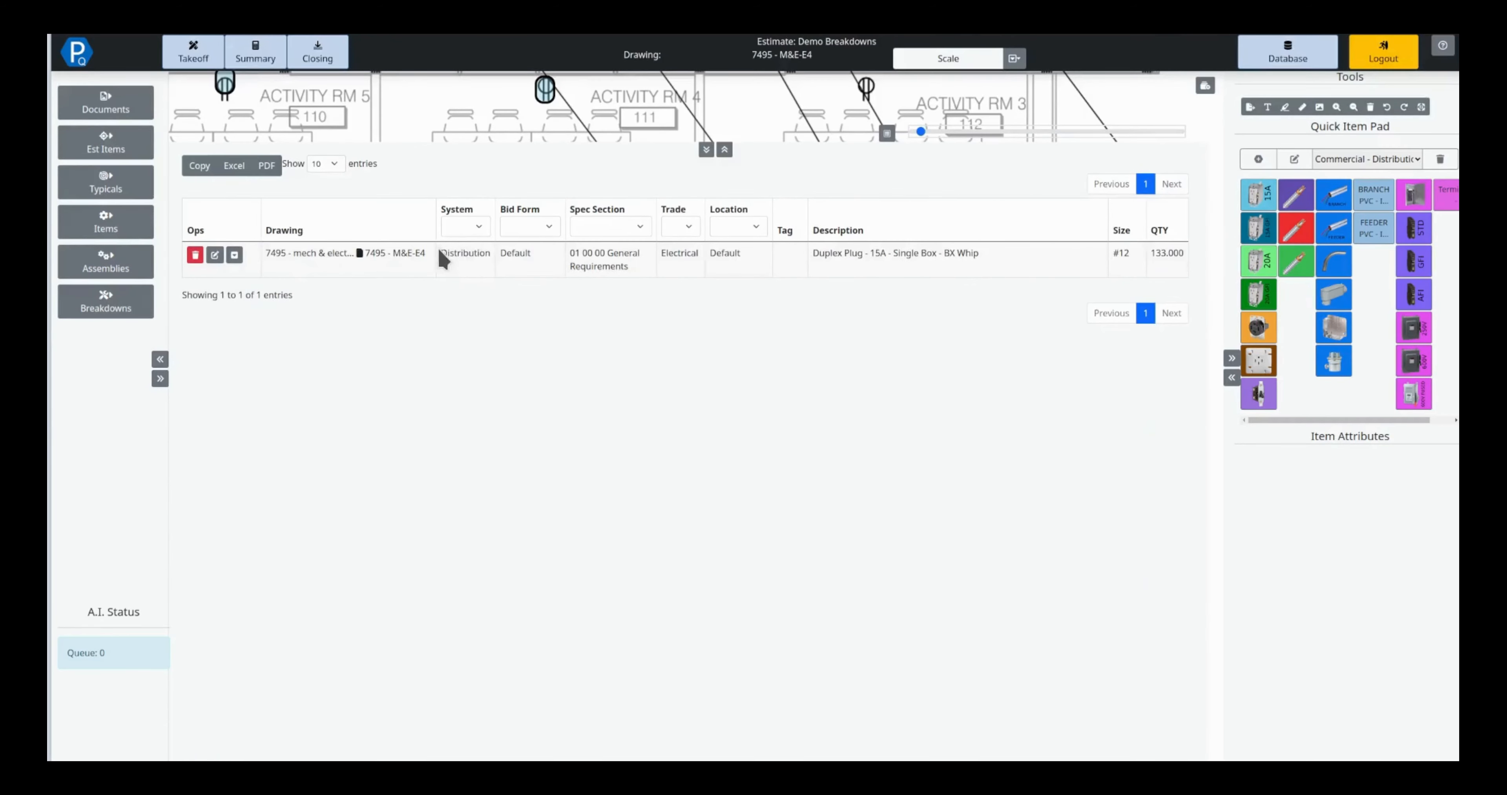
pyautogui.moveTo(442, 260)
pyautogui.mouseDown()
pyautogui.moveTo(480, 255)
pyautogui.moveTo(511, 353)
pyautogui.mouseUp()
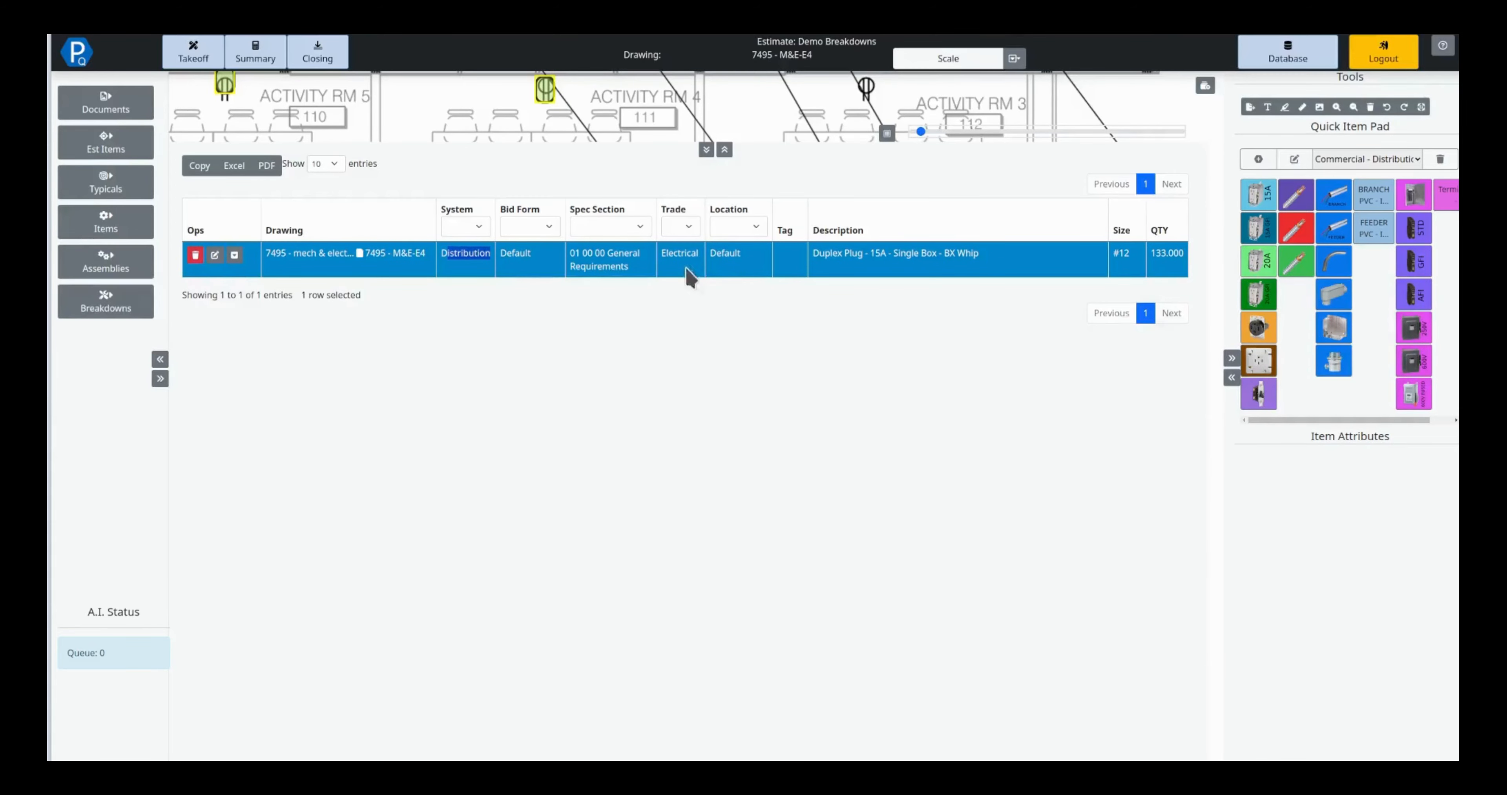
pyautogui.click(483, 256)
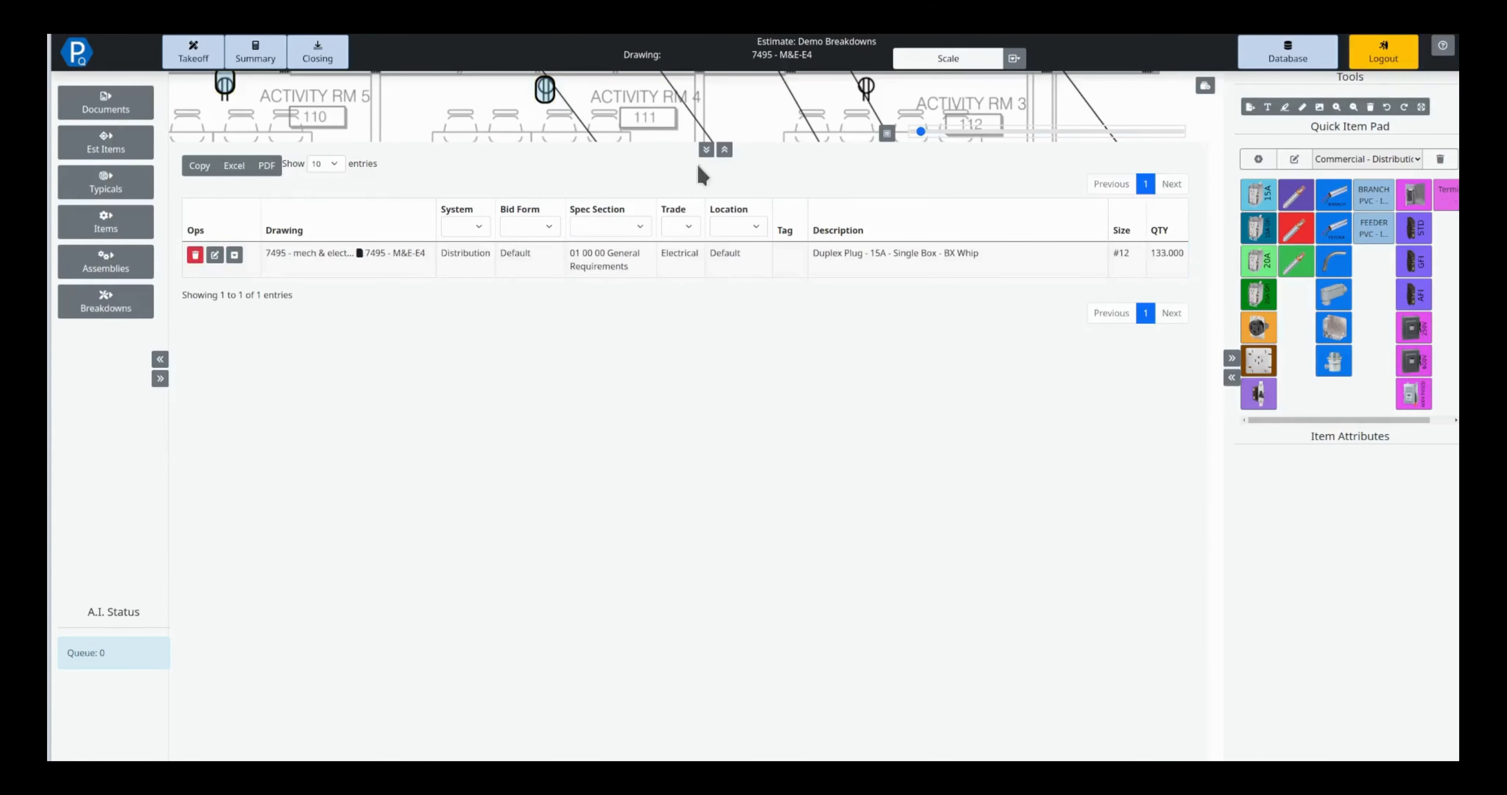
pyautogui.click(706, 151)
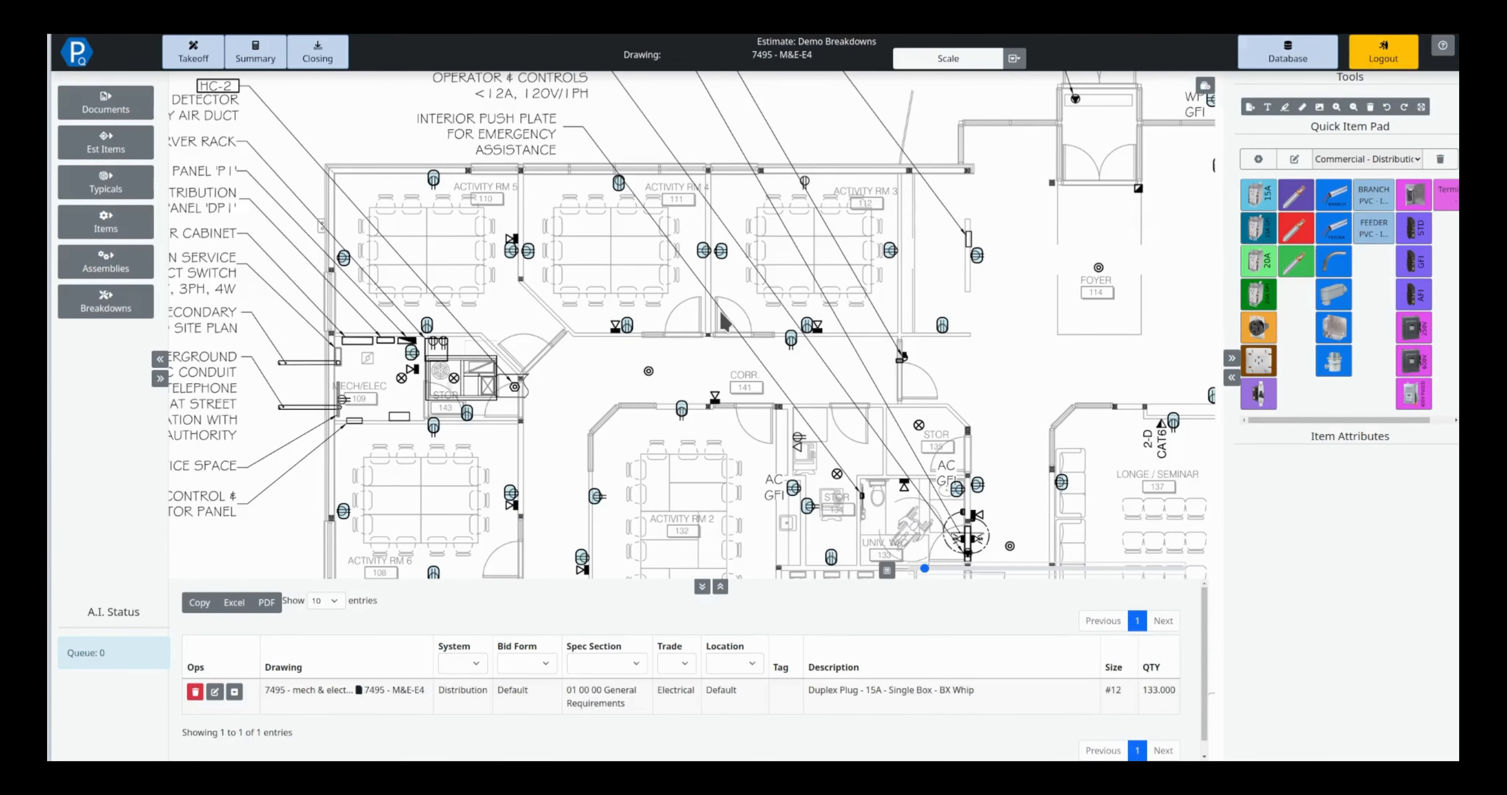
# Add a Location breakdown named "Ground Floor" and make it the estimate's active location
pyautogui.click(108, 310)
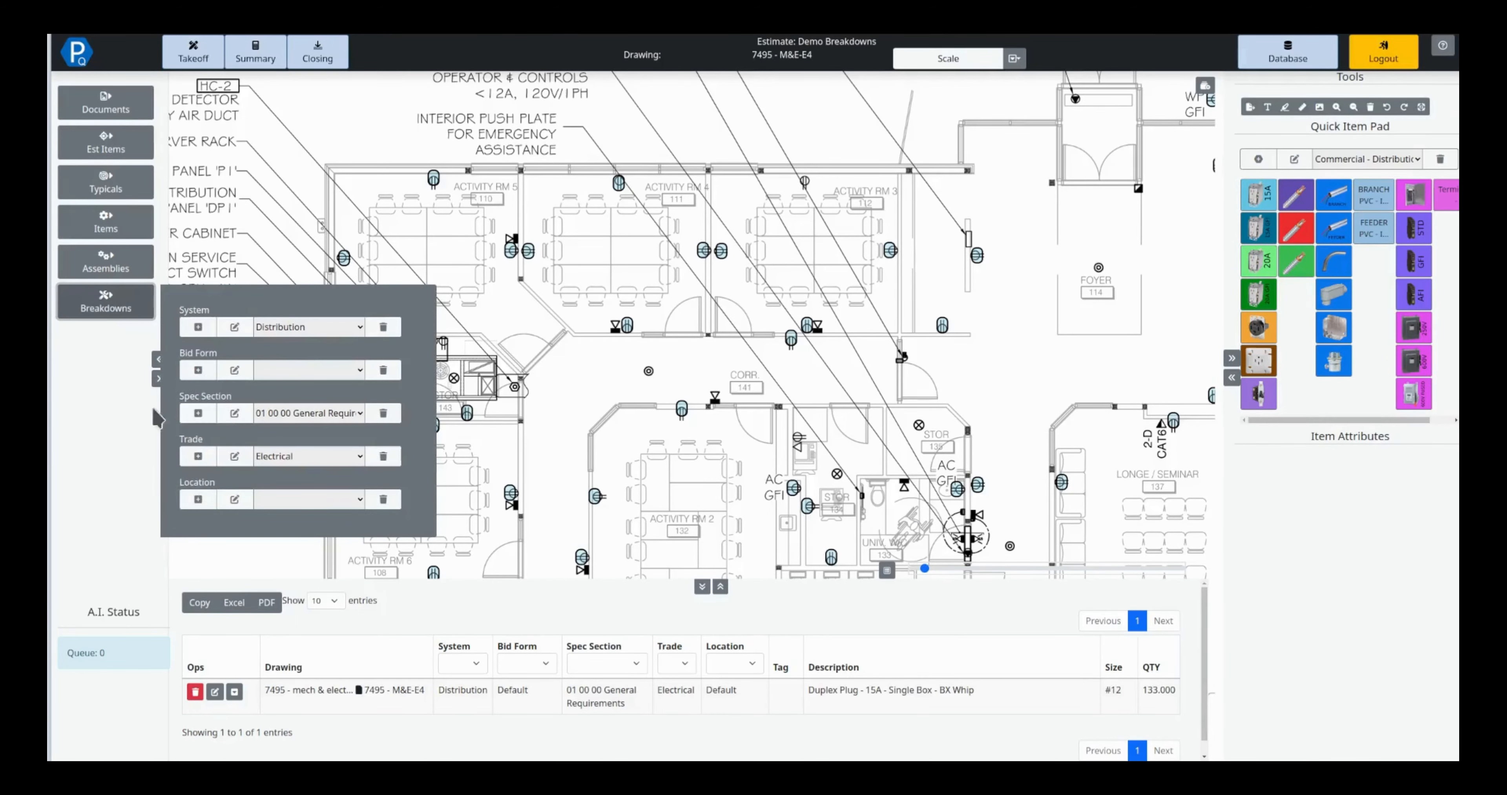
pyautogui.click(198, 500)
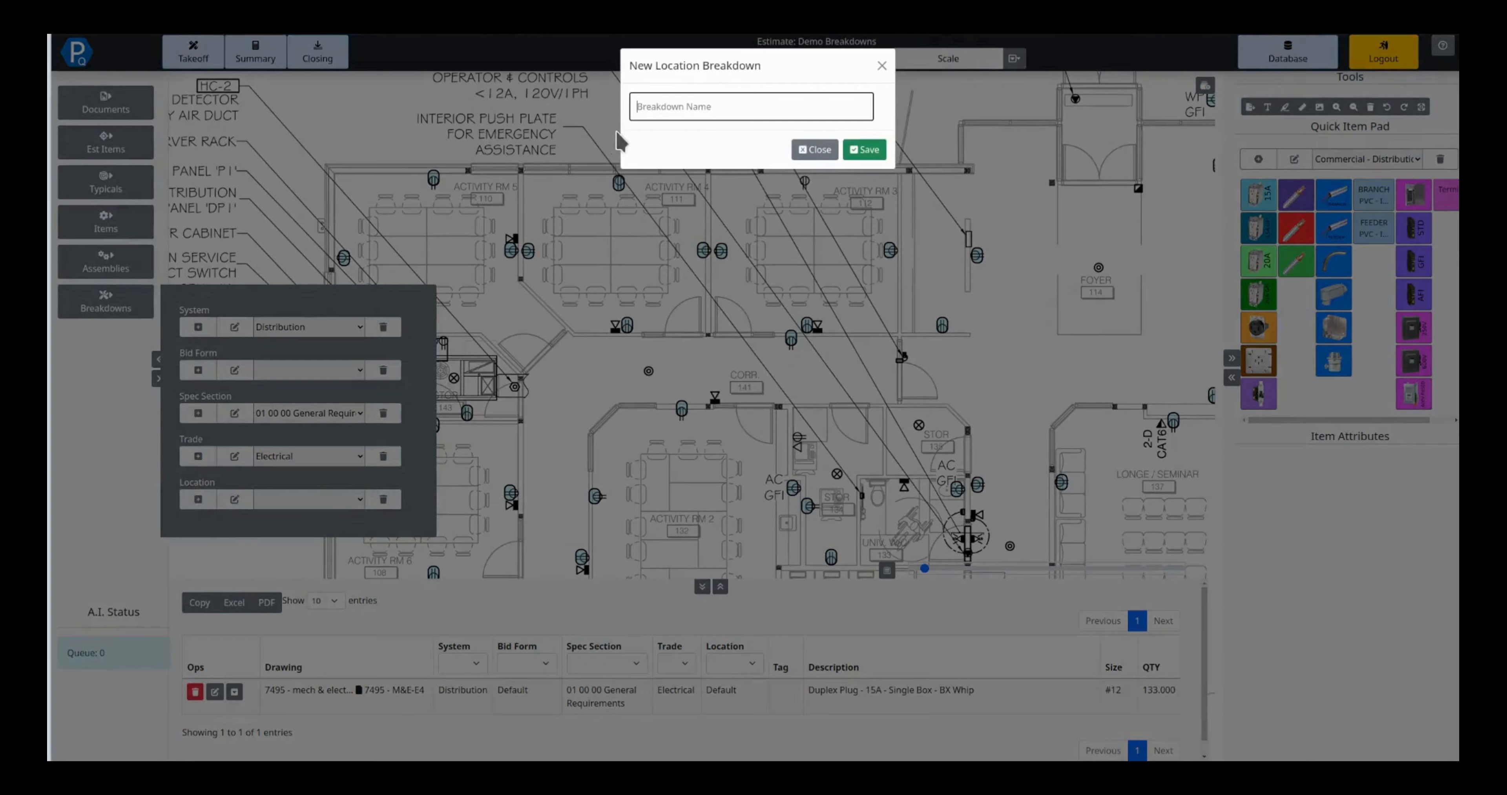
pyautogui.write('Ground Floor')
pyautogui.press('Return')
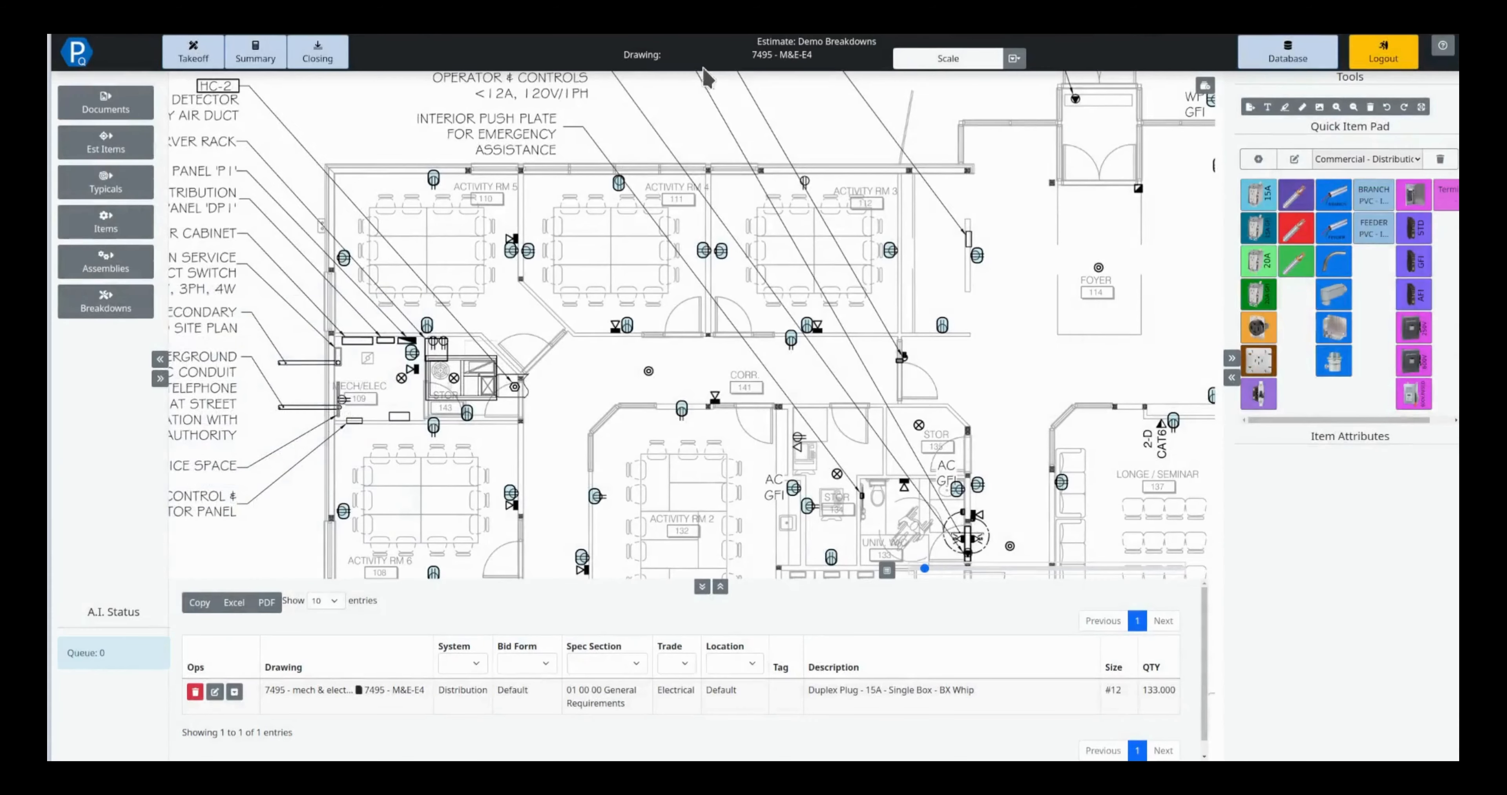
pyautogui.click(99, 310)
pyautogui.click(323, 505)
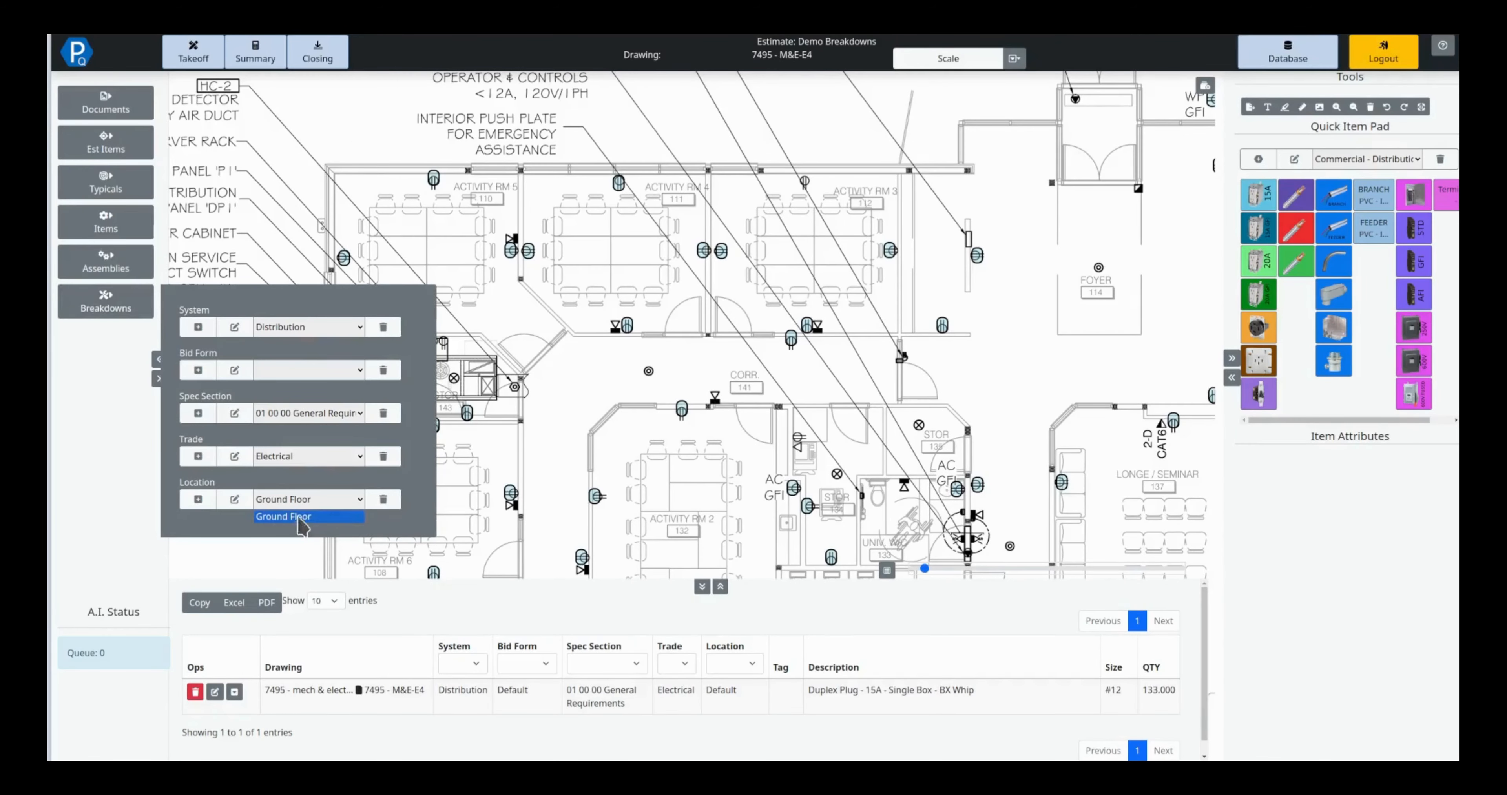
pyautogui.click(326, 514)
pyautogui.click(106, 303)
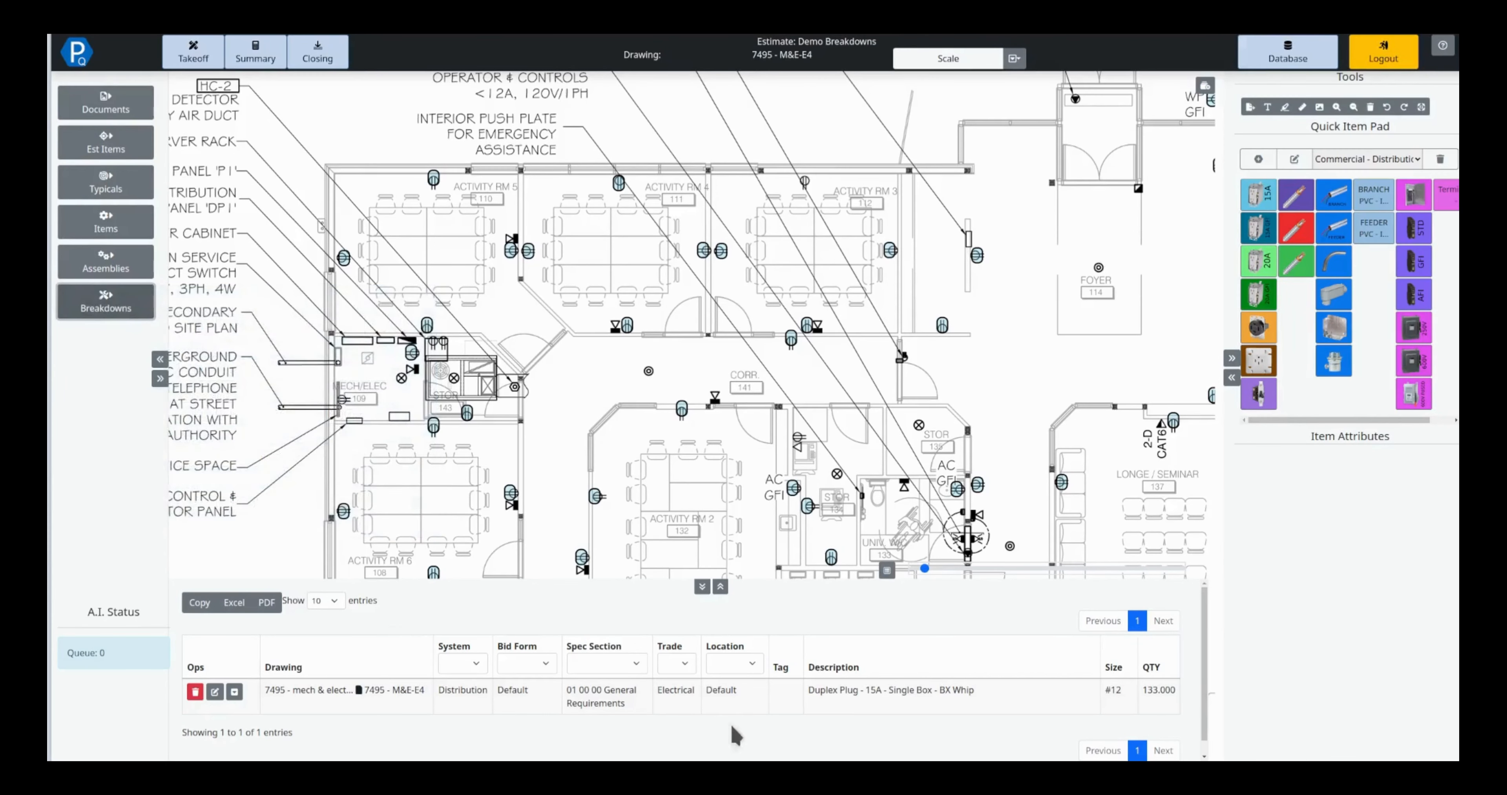
# Re-assign the counted duplex plug entry's Location breakdown to Ground Floor and clear the selection
pyautogui.moveTo(730, 692); pyautogui.dragTo(727, 706)
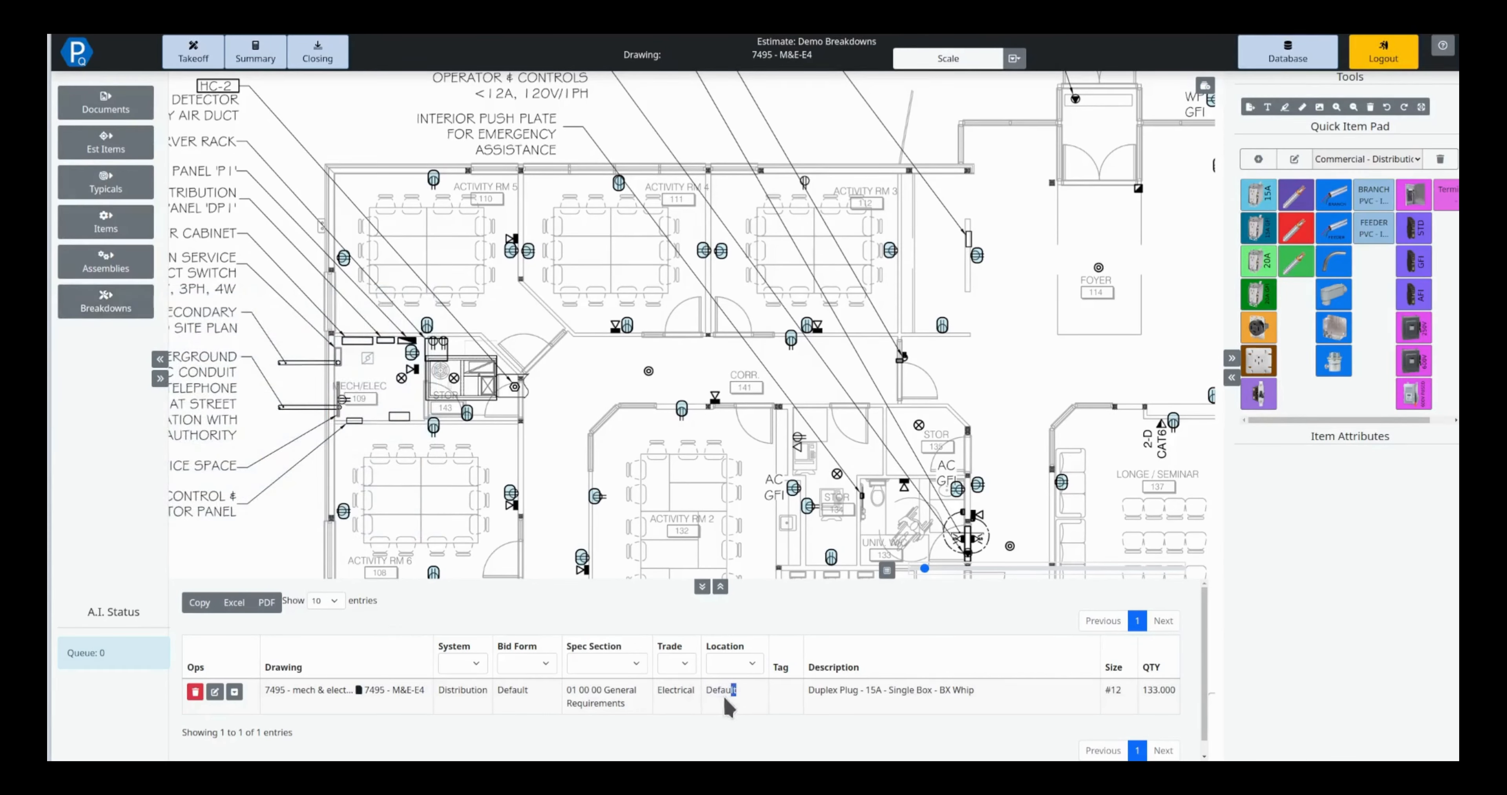
pyautogui.click(733, 694)
pyautogui.click(734, 694)
pyautogui.click(298, 708)
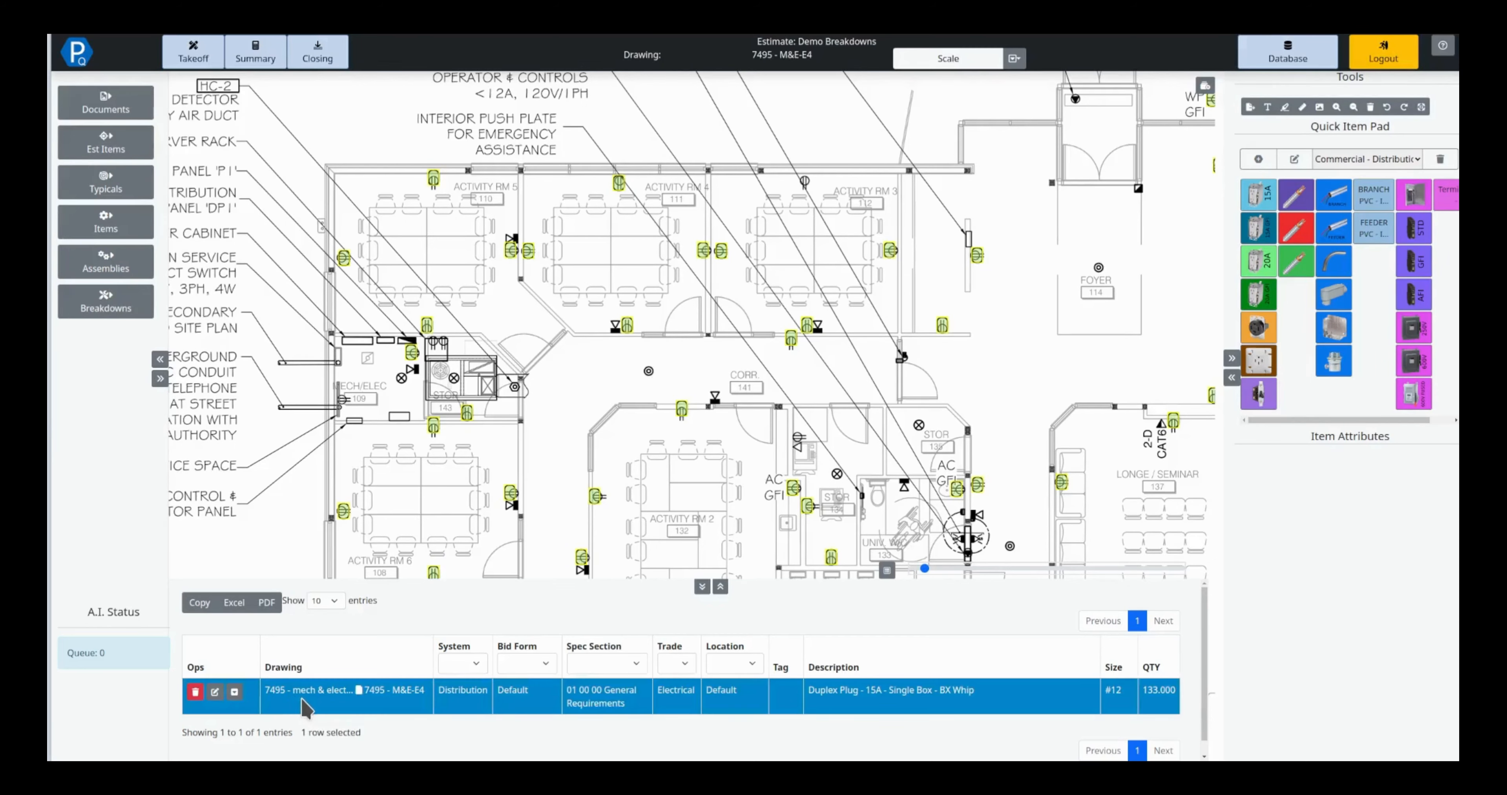
pyautogui.scroll(-1, 526, 659)
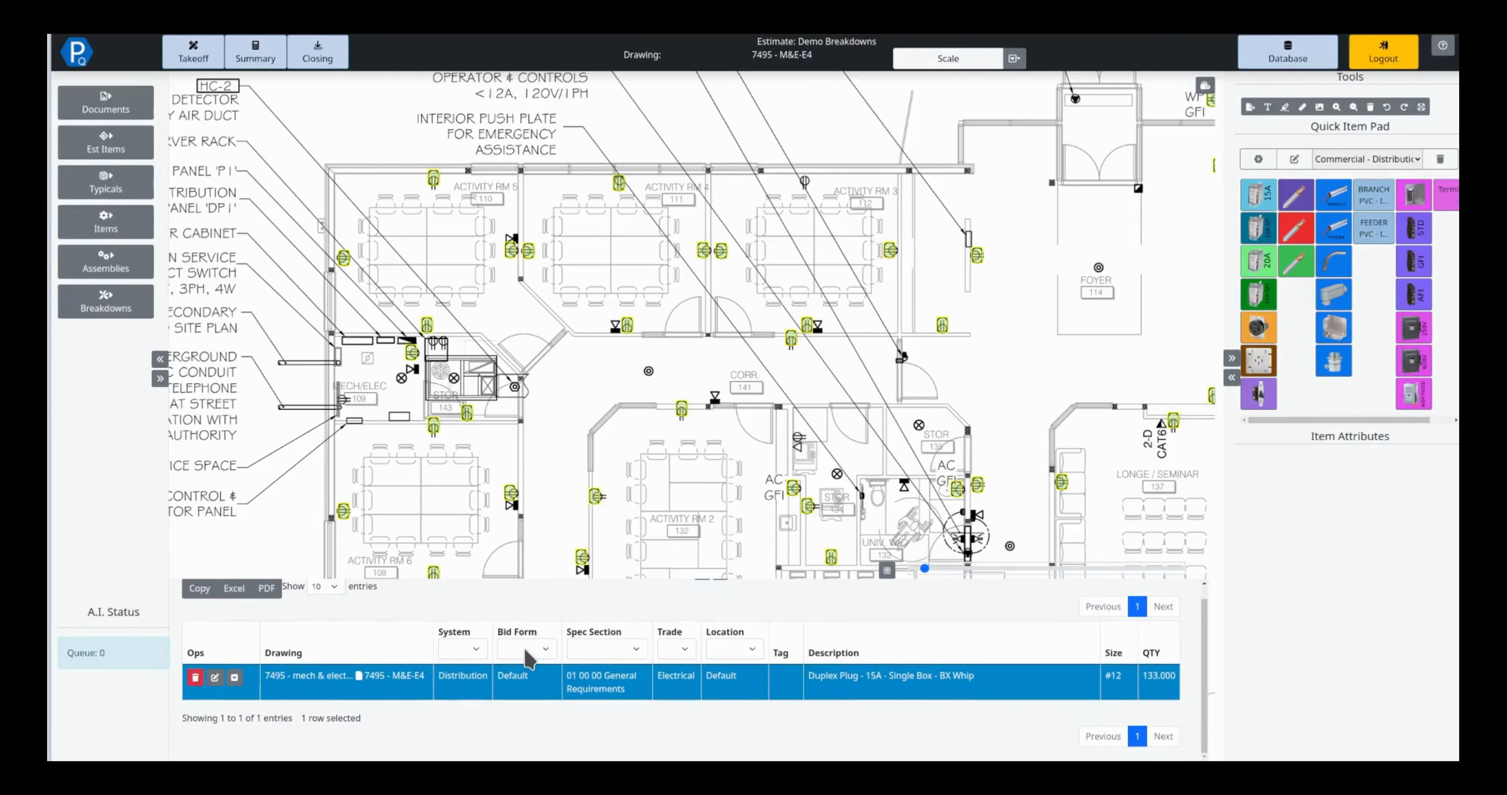
pyautogui.rightClick(530, 692)
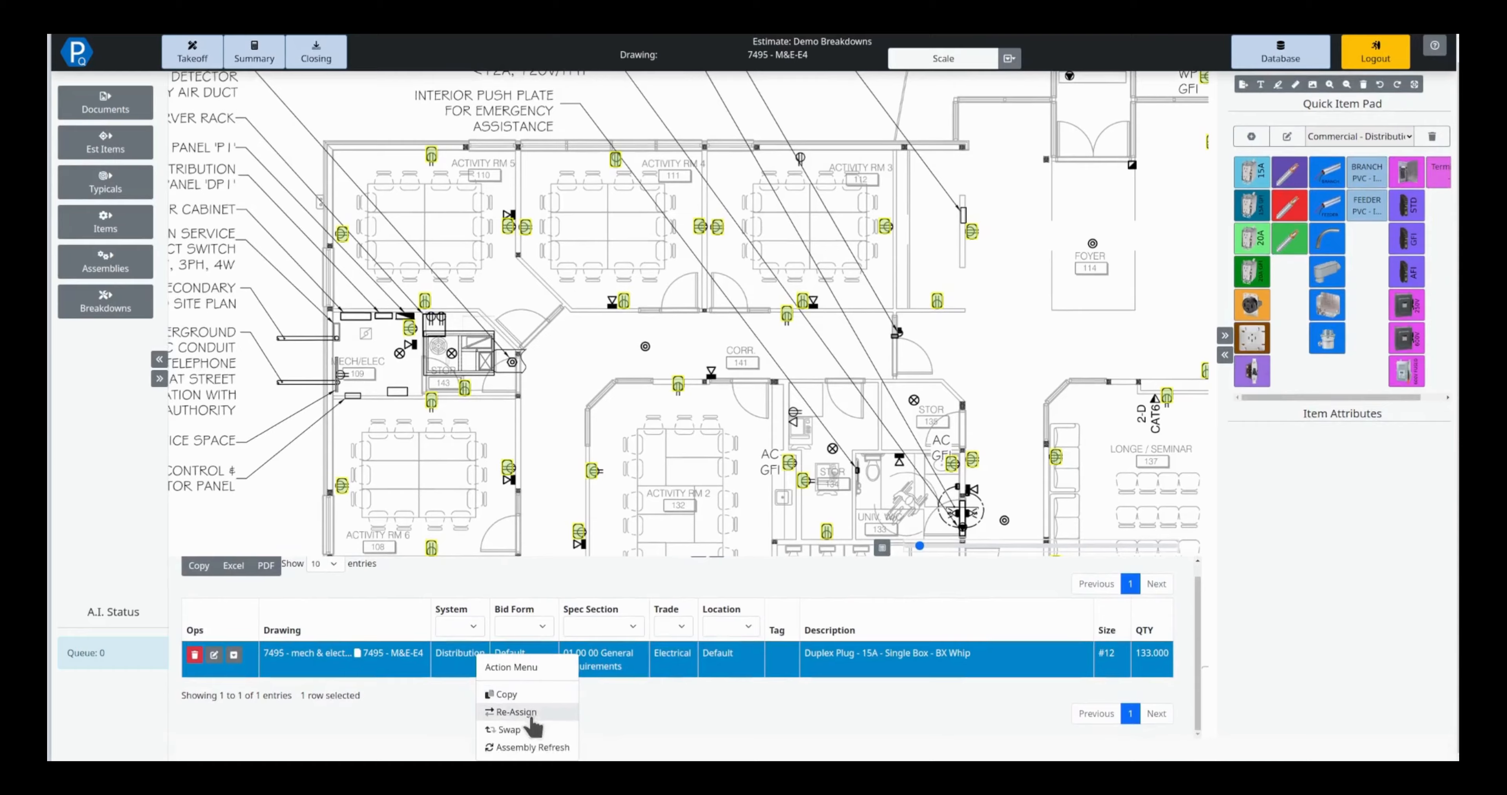
pyautogui.click(516, 712)
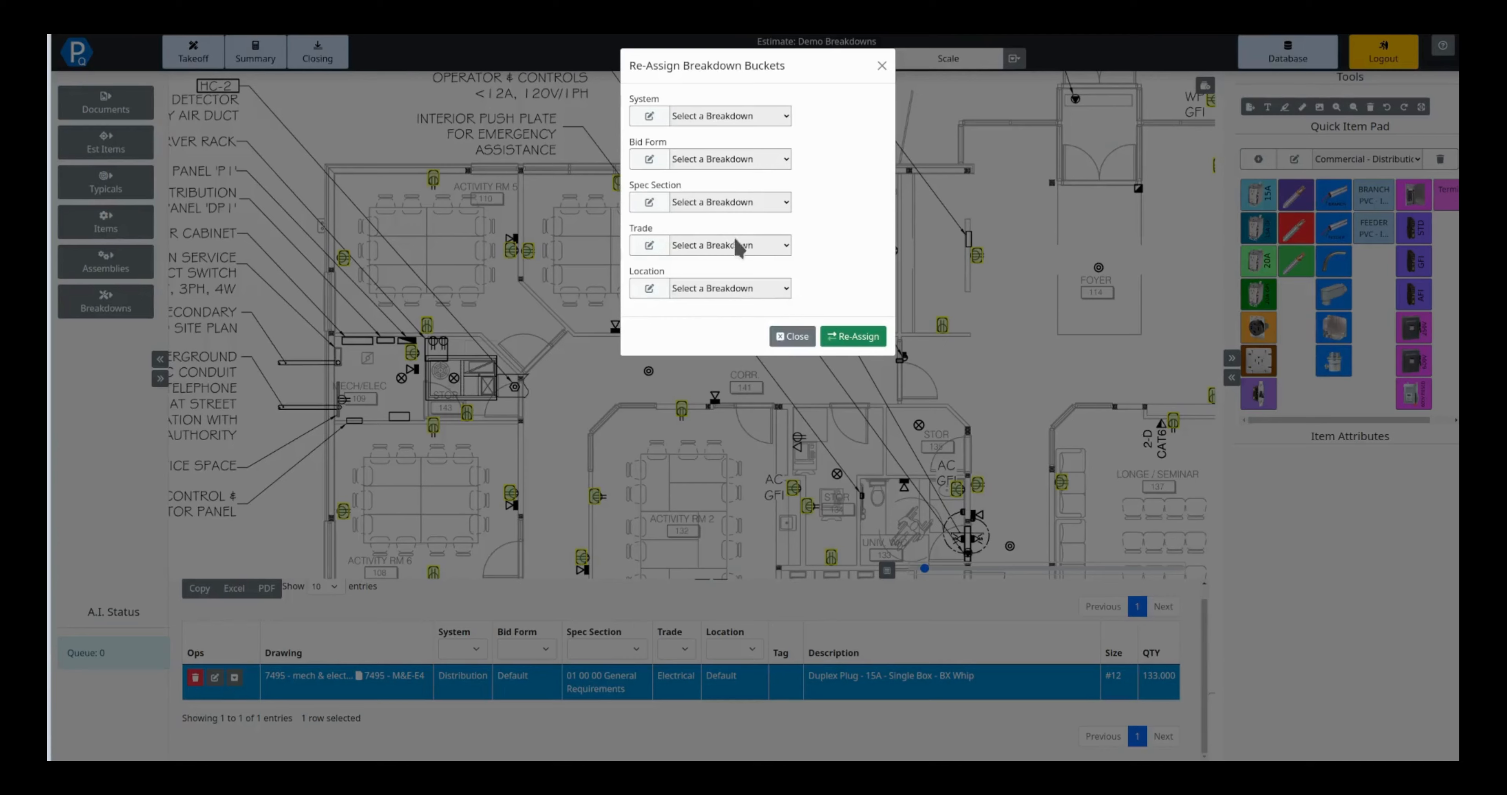
pyautogui.click(731, 295)
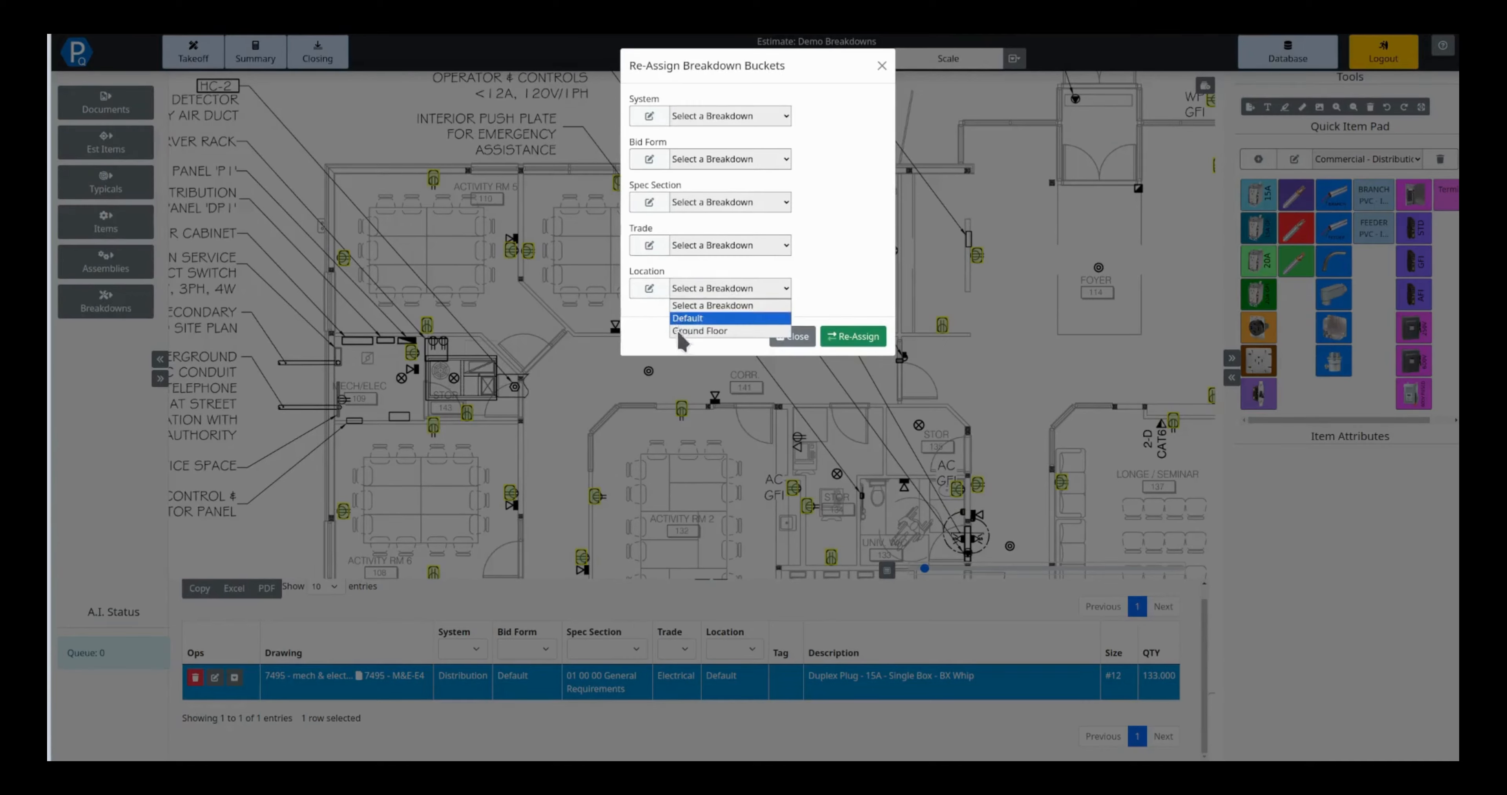
pyautogui.click(724, 331)
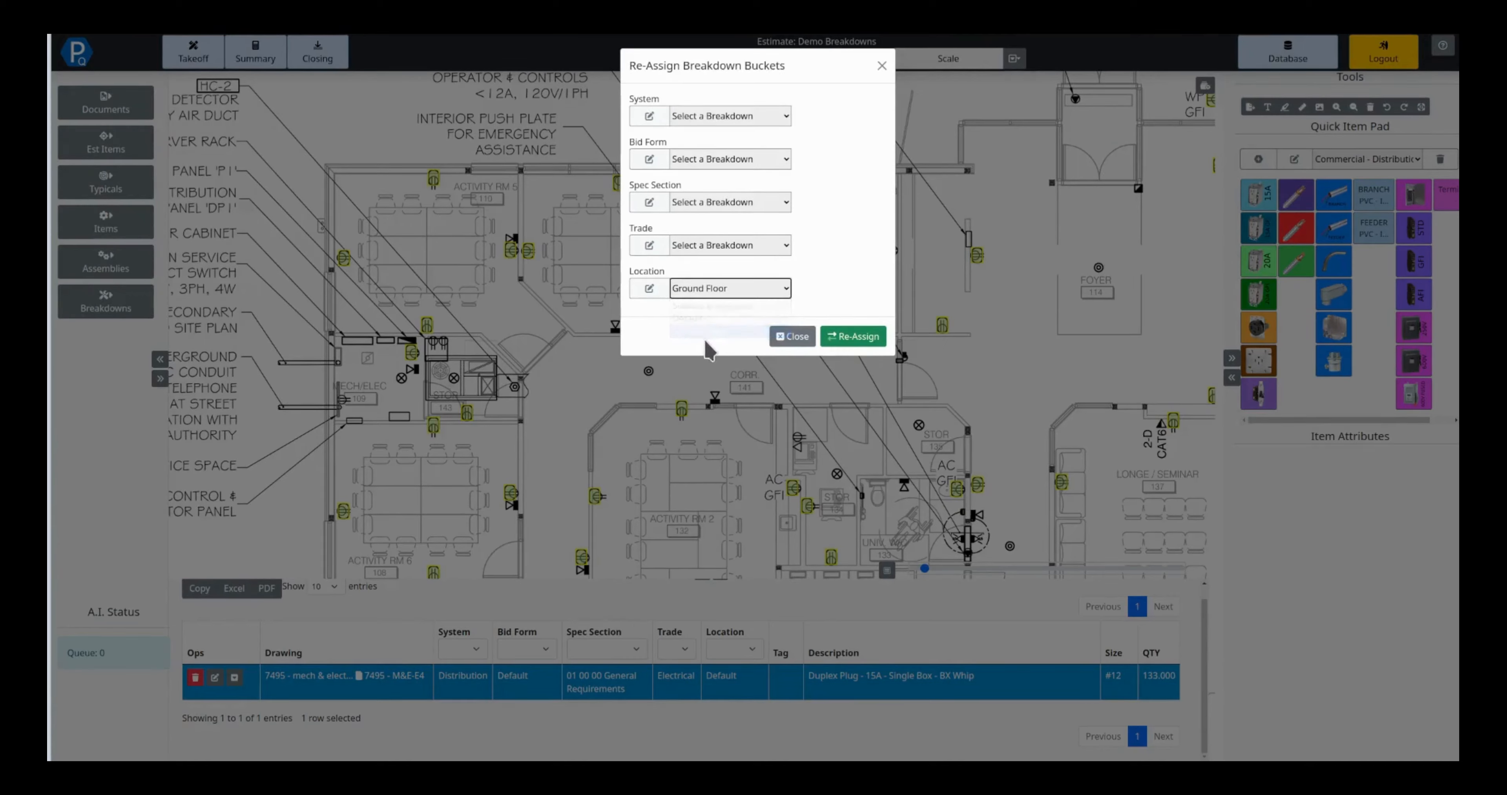
pyautogui.click(852, 339)
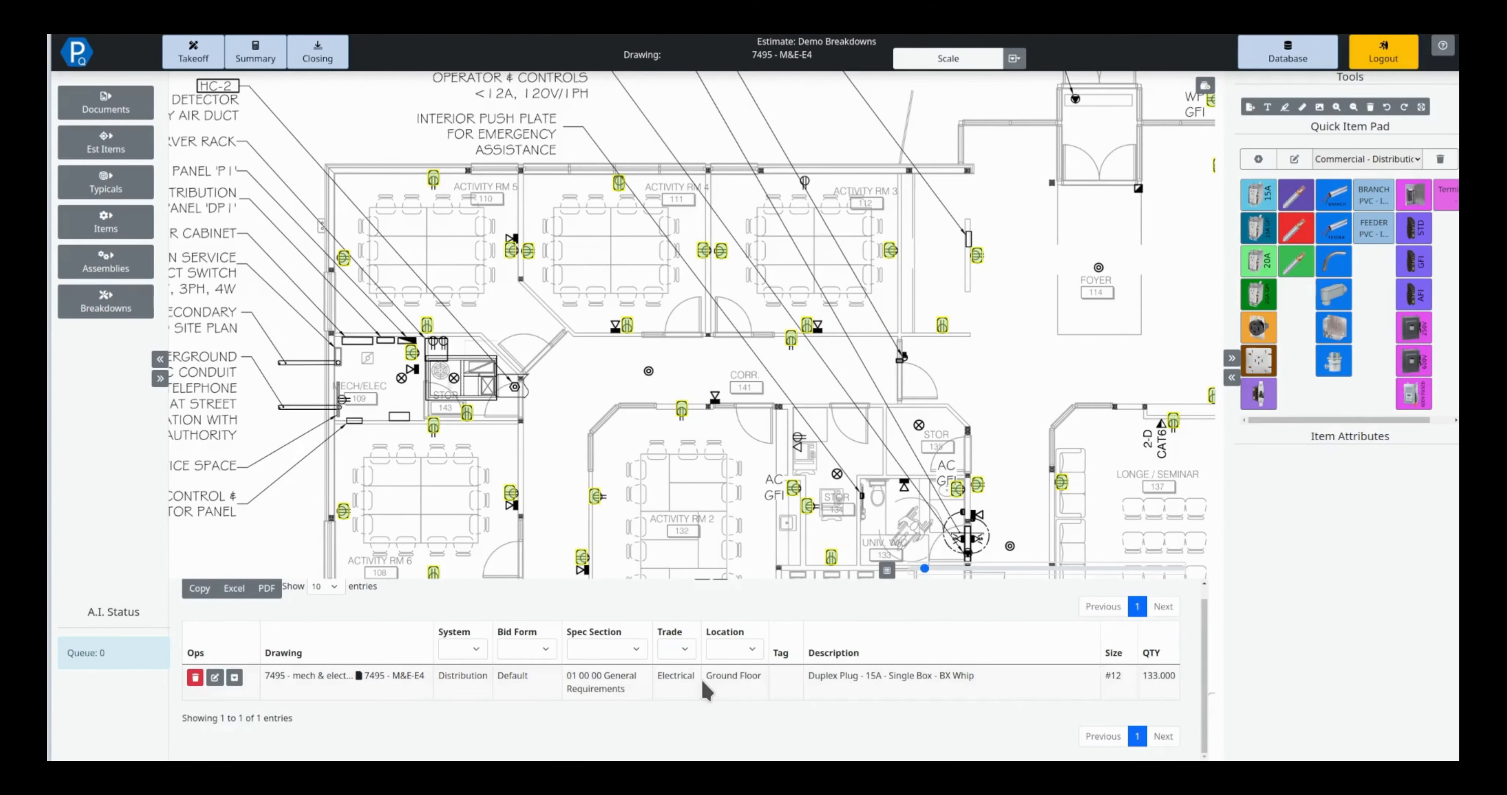
pyautogui.click(554, 427)
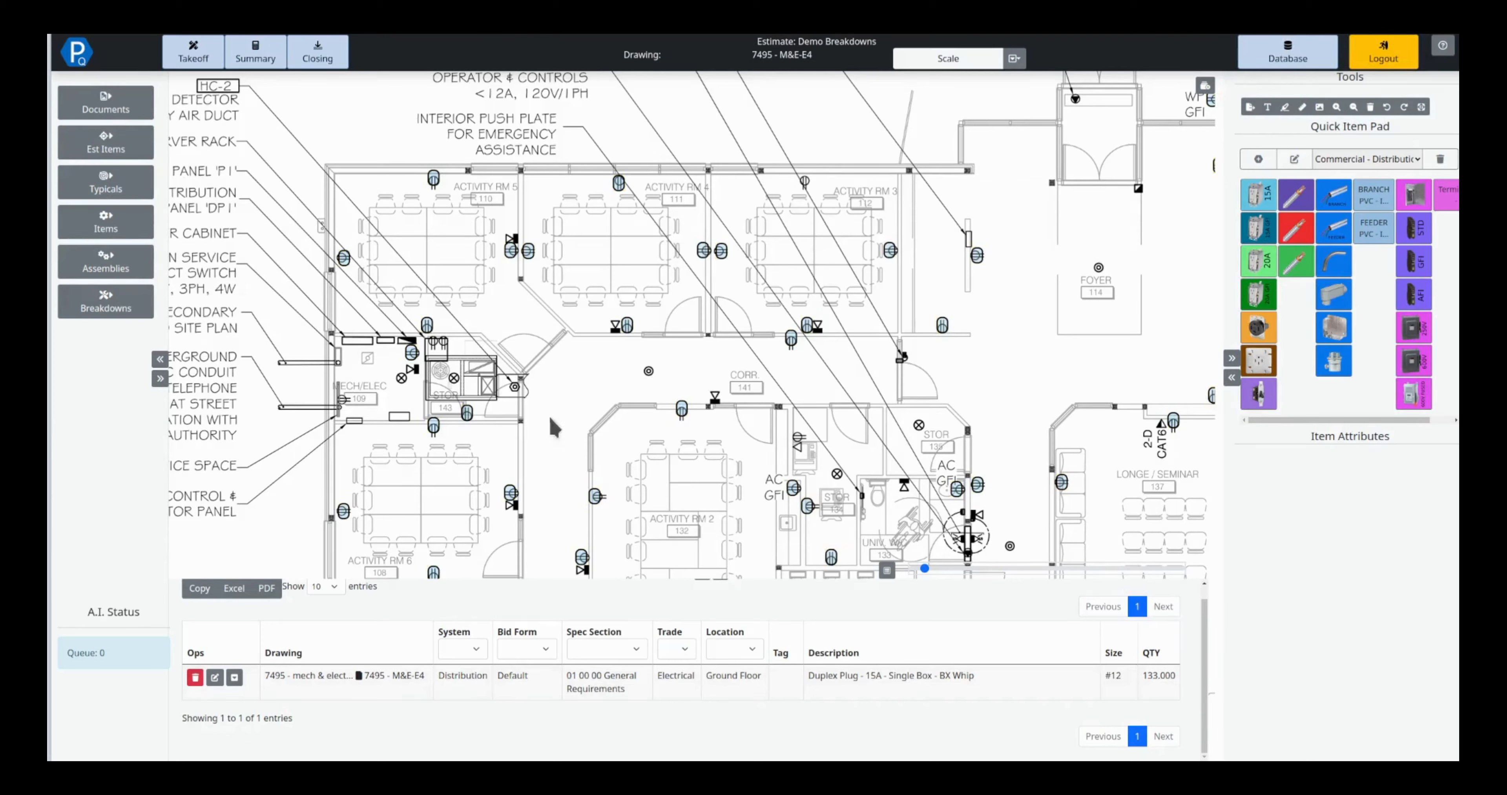
# Set the active System breakdown to Fire Alarm and load the Commercial - Devices & Data quick item pad
pyautogui.click(105, 301)
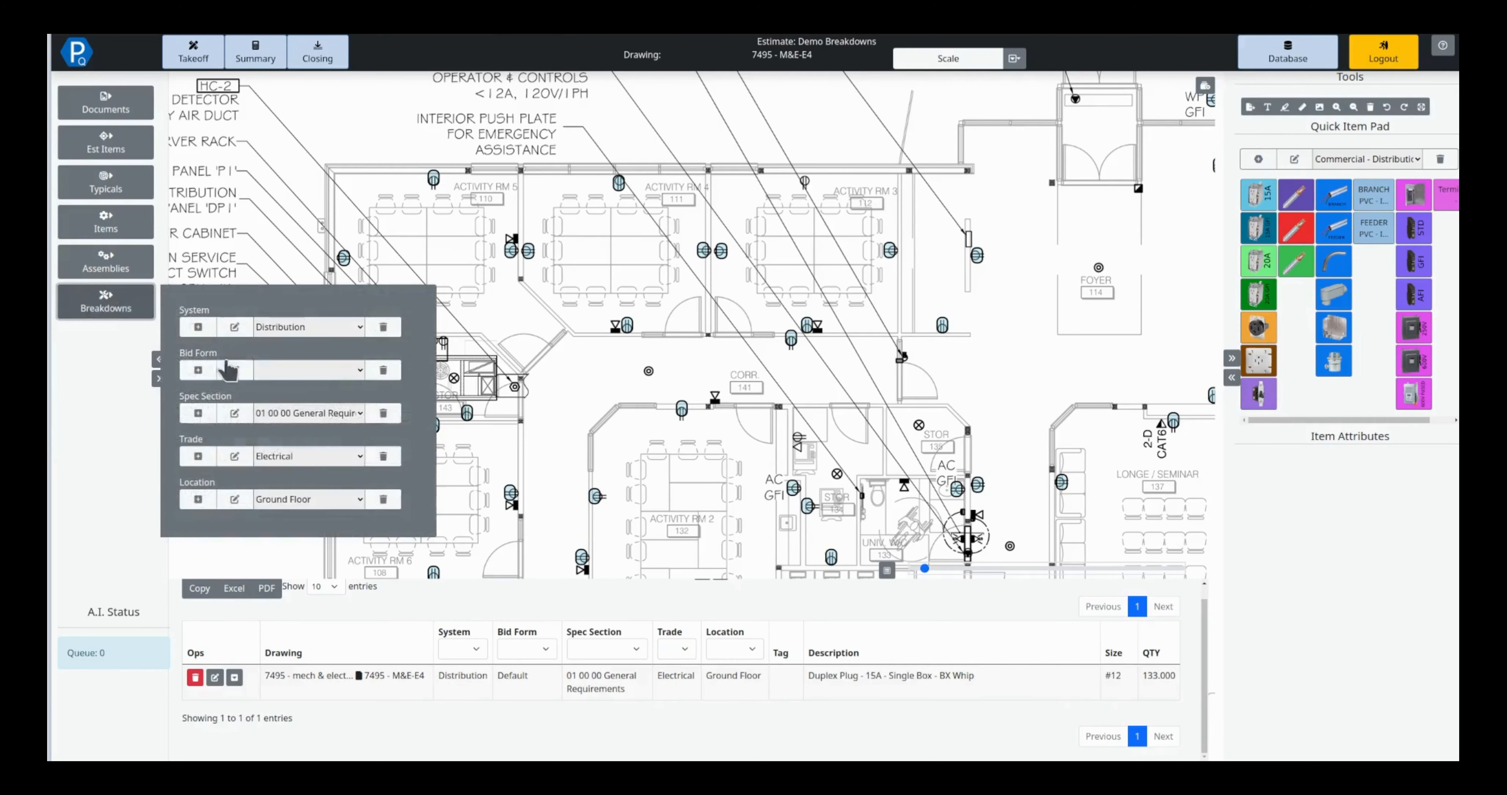
pyautogui.click(323, 328)
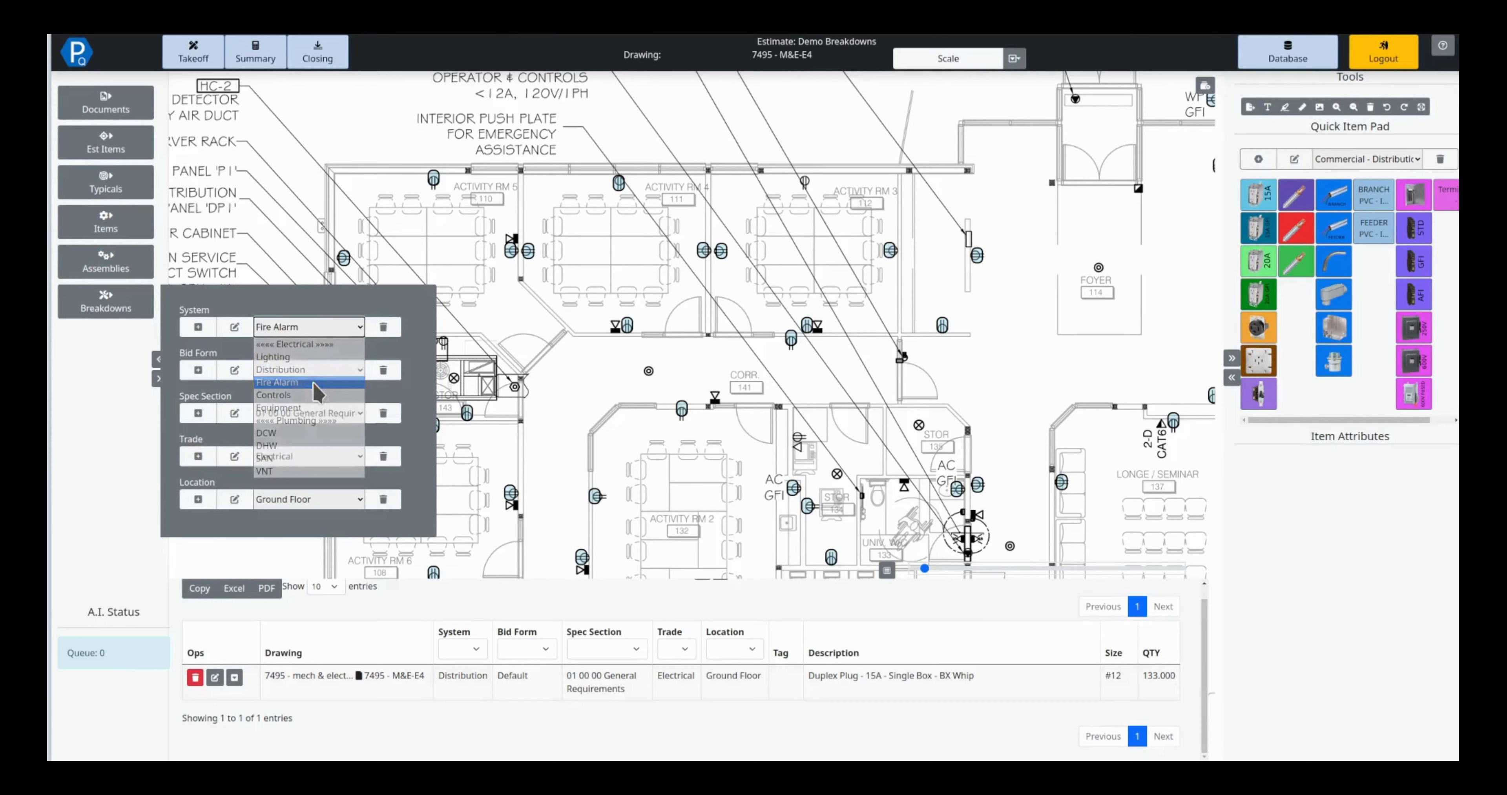
pyautogui.click(276, 382)
pyautogui.click(105, 301)
pyautogui.click(1384, 161)
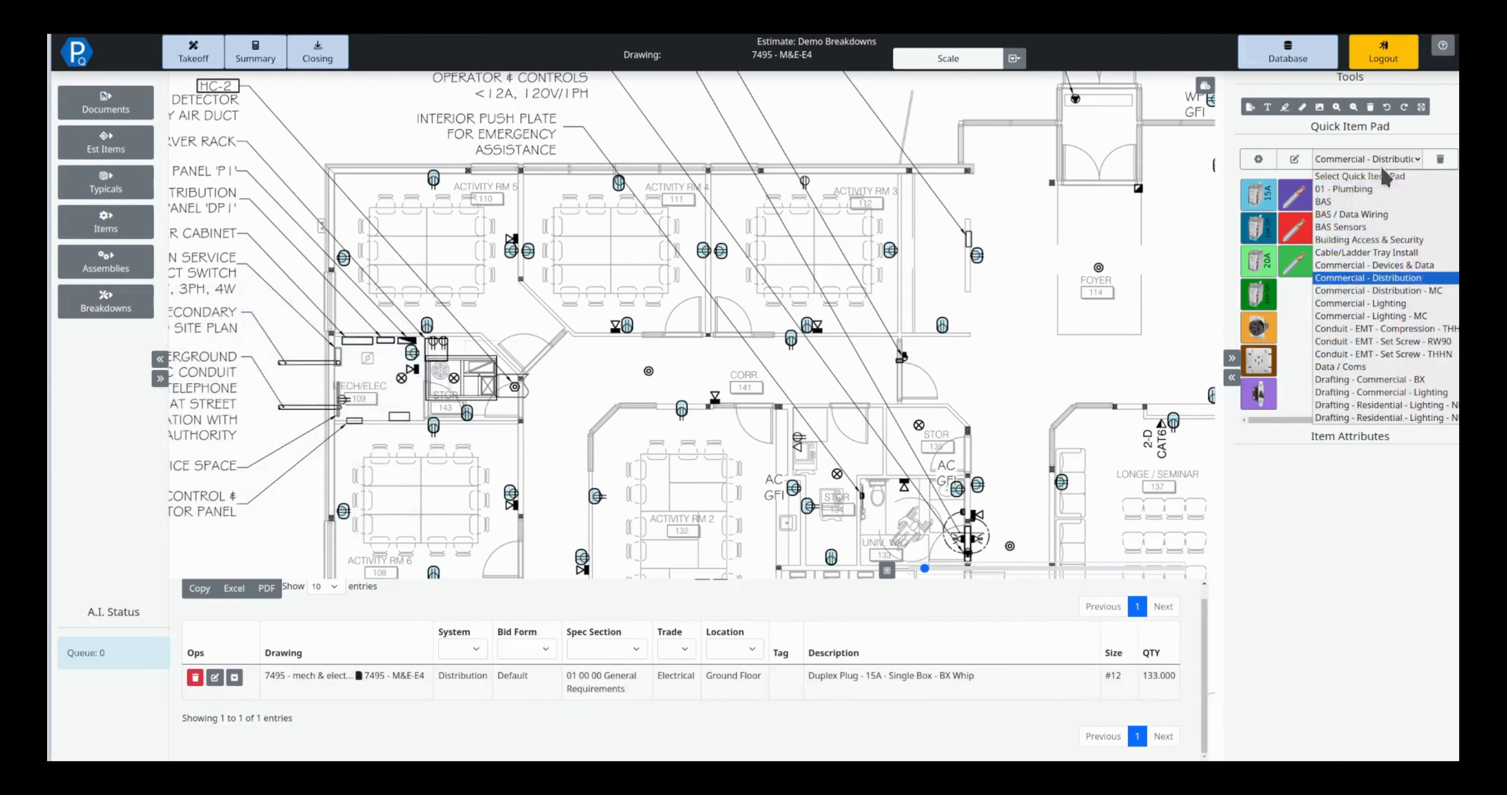
pyautogui.click(1415, 267)
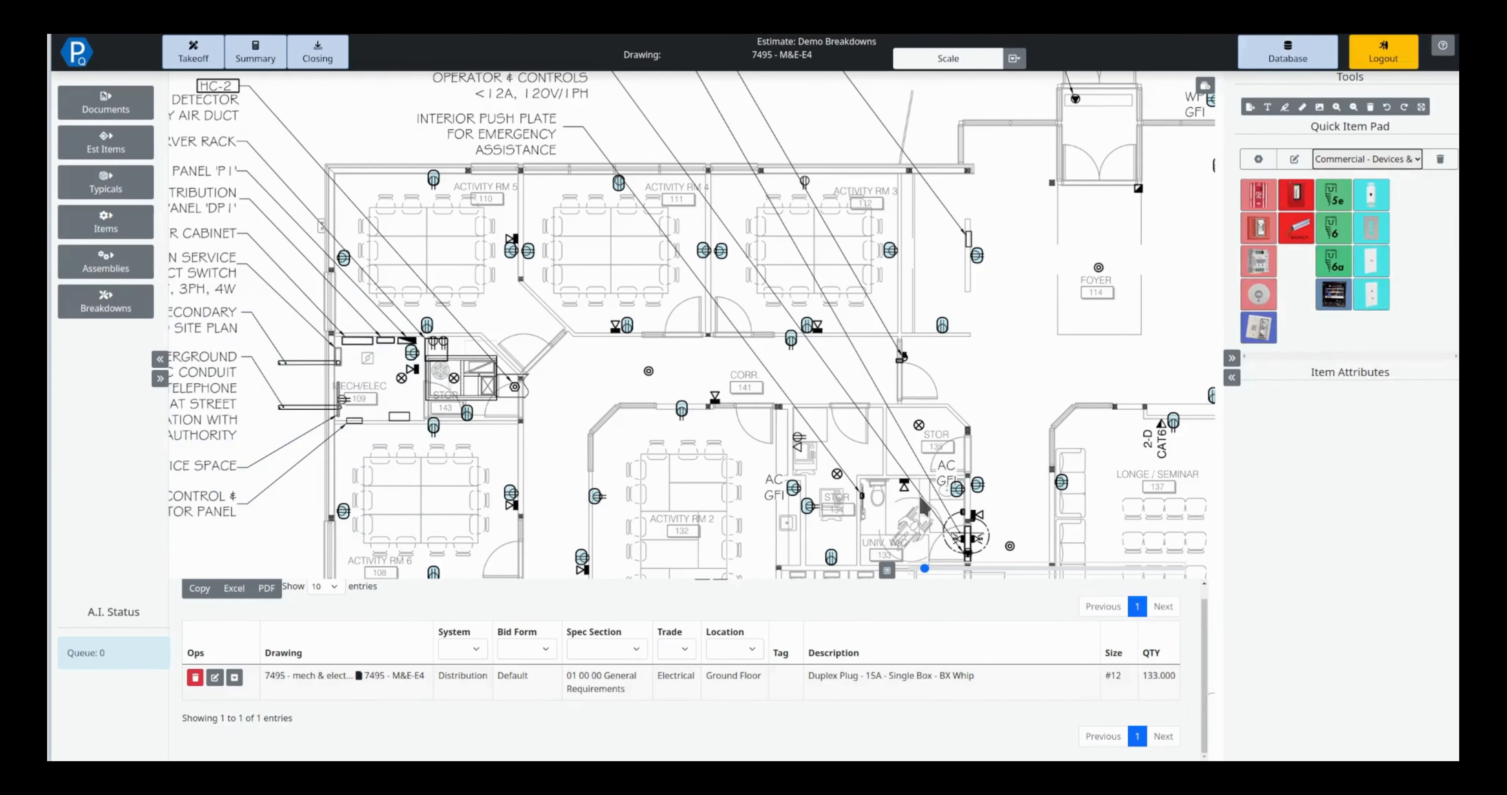
# Run an automatic count for a fire alarm device, using the triangle symbol on the wall beside corridor 141 as the sample, and commit it
pyautogui.scroll(2, 696, 389)
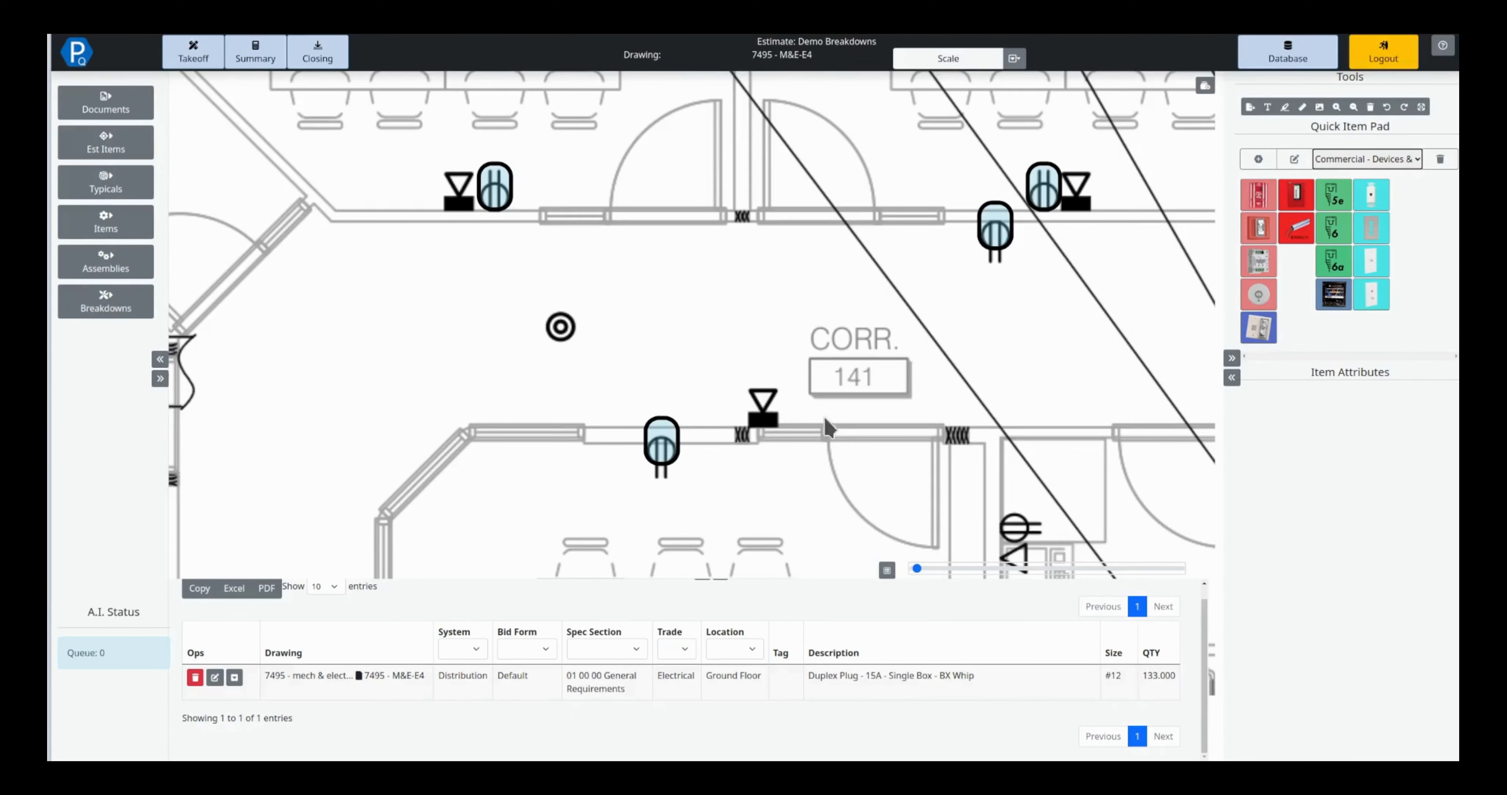
pyautogui.click(1262, 231)
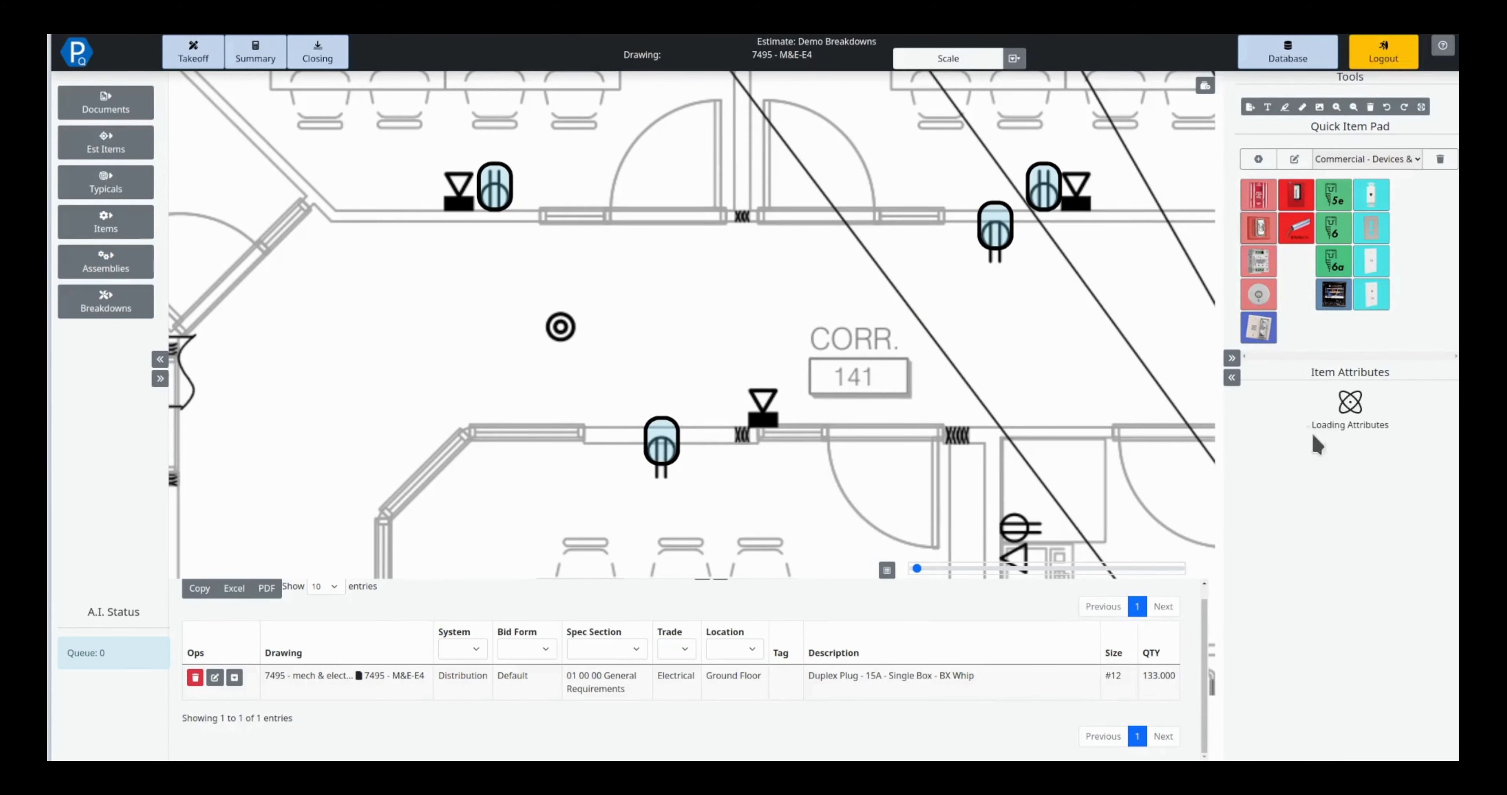
pyautogui.click(1422, 449)
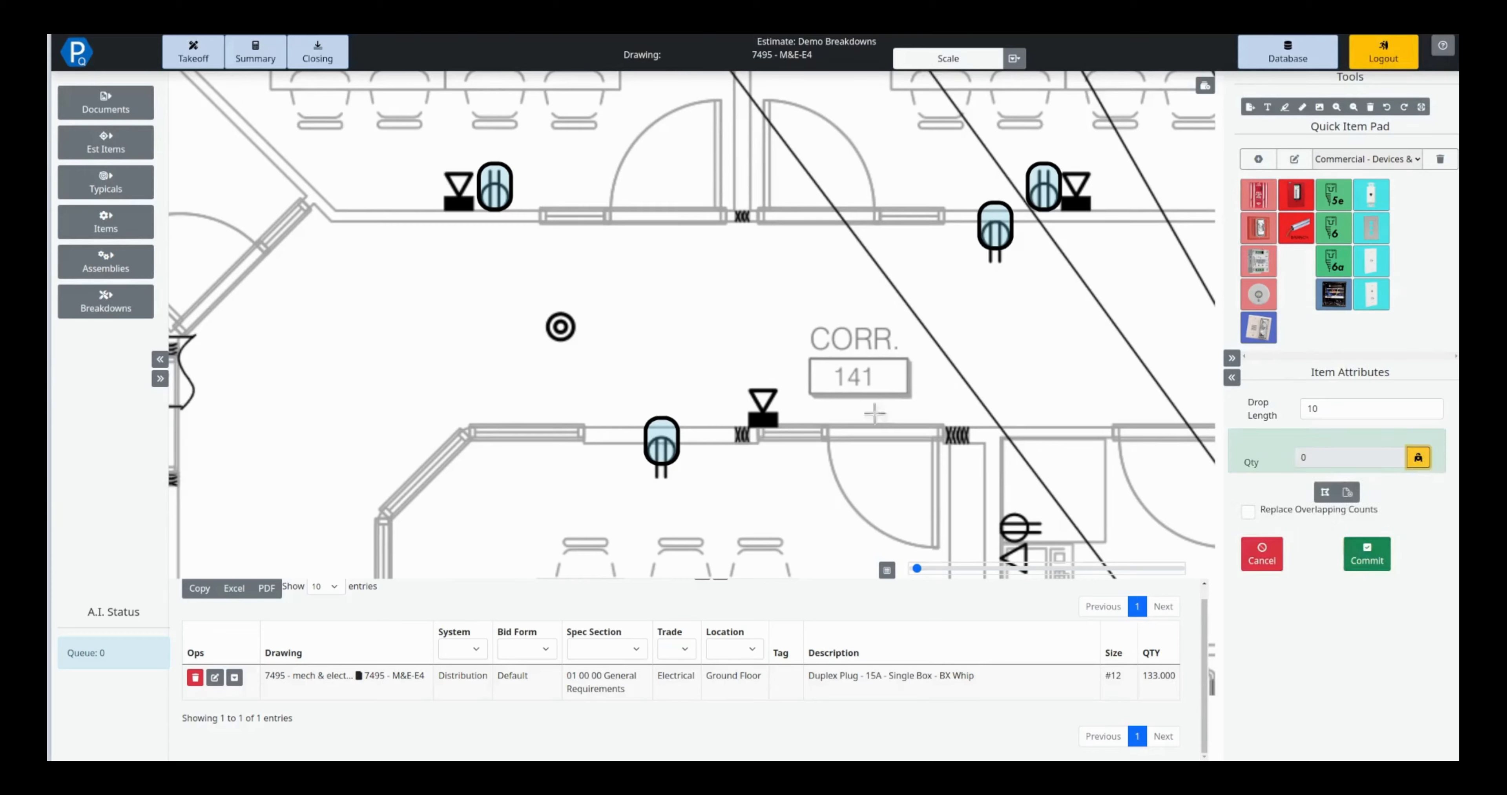
pyautogui.moveTo(746, 385); pyautogui.dragTo(783, 429)
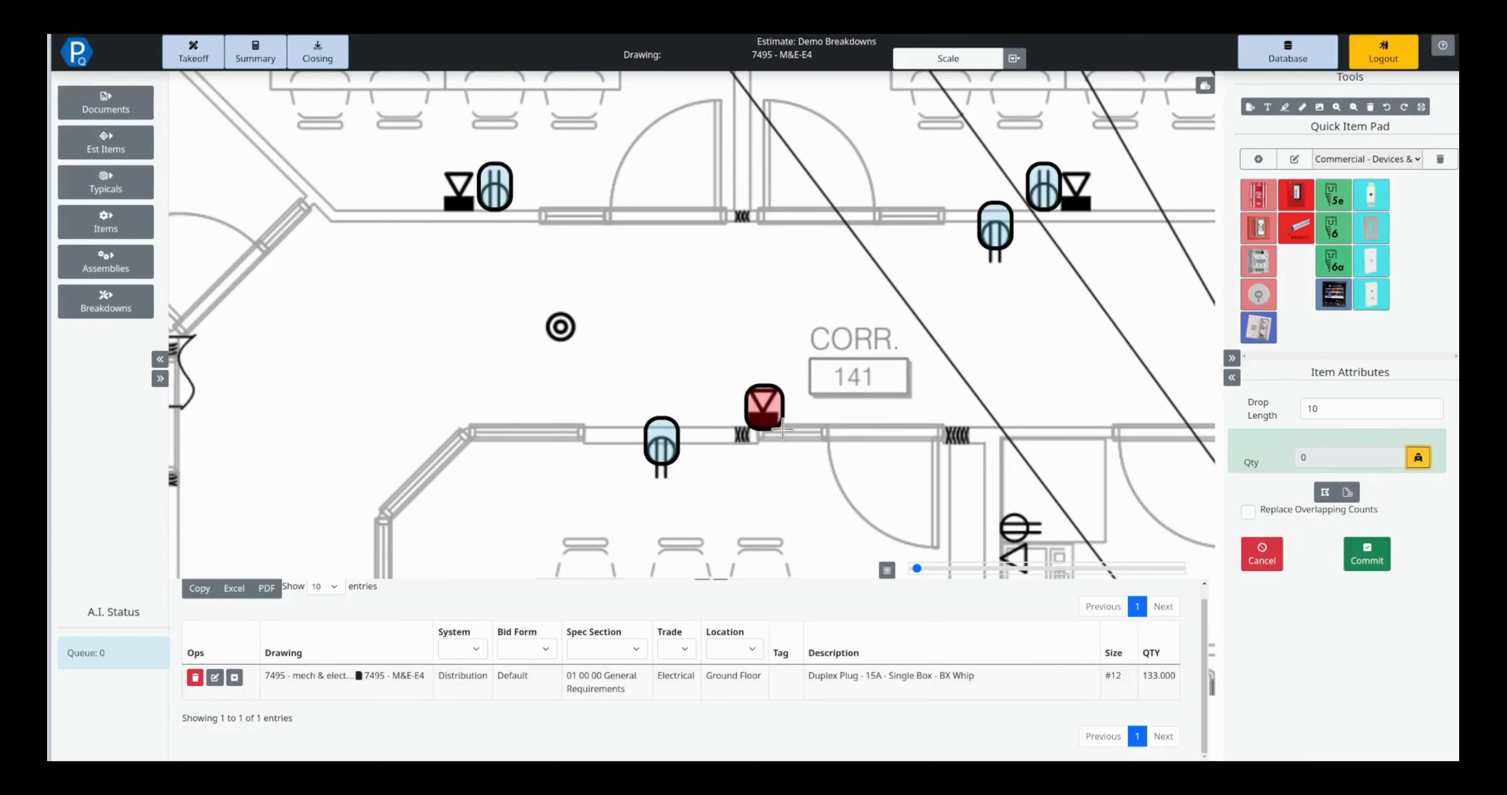
pyautogui.click(1367, 554)
pyautogui.scroll(-2, 565, 475)
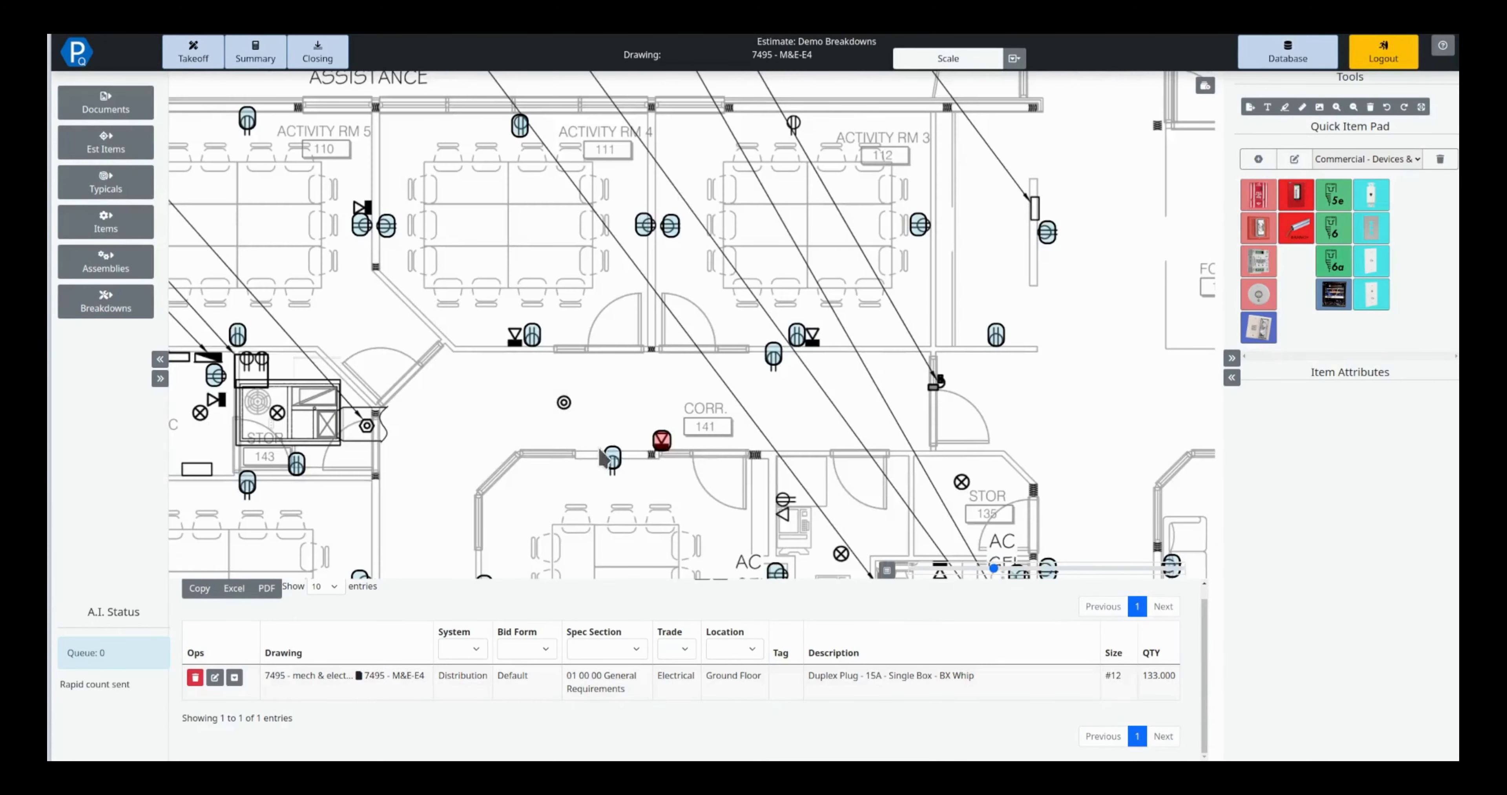
pyautogui.scroll(-1, 573, 444)
pyautogui.moveTo(490, 322); pyautogui.dragTo(515, 273)
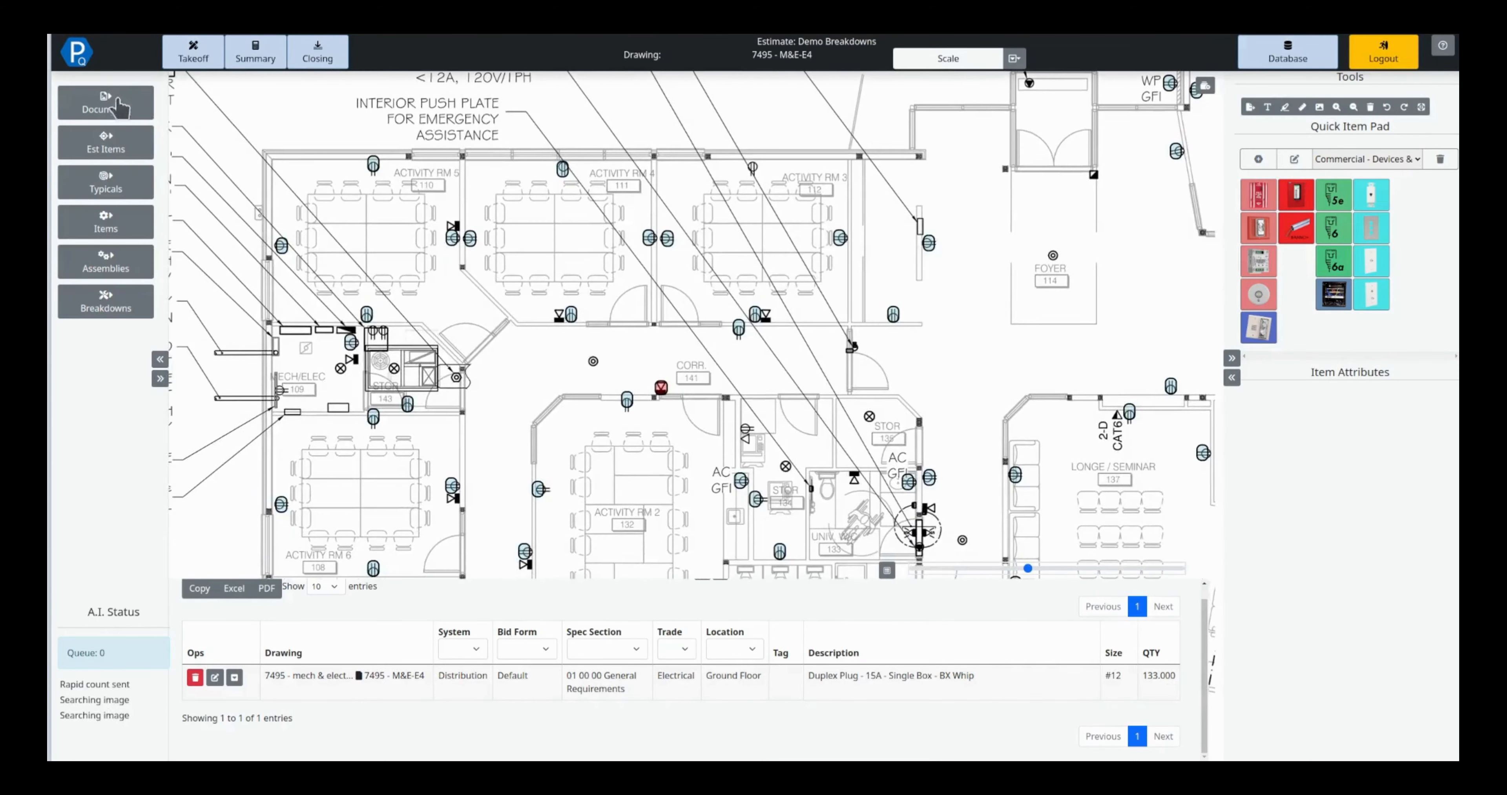
# Open drawing 7495 - M&E-E5 from the mech & electrical document set
pyautogui.click(105, 103)
pyautogui.click(302, 325)
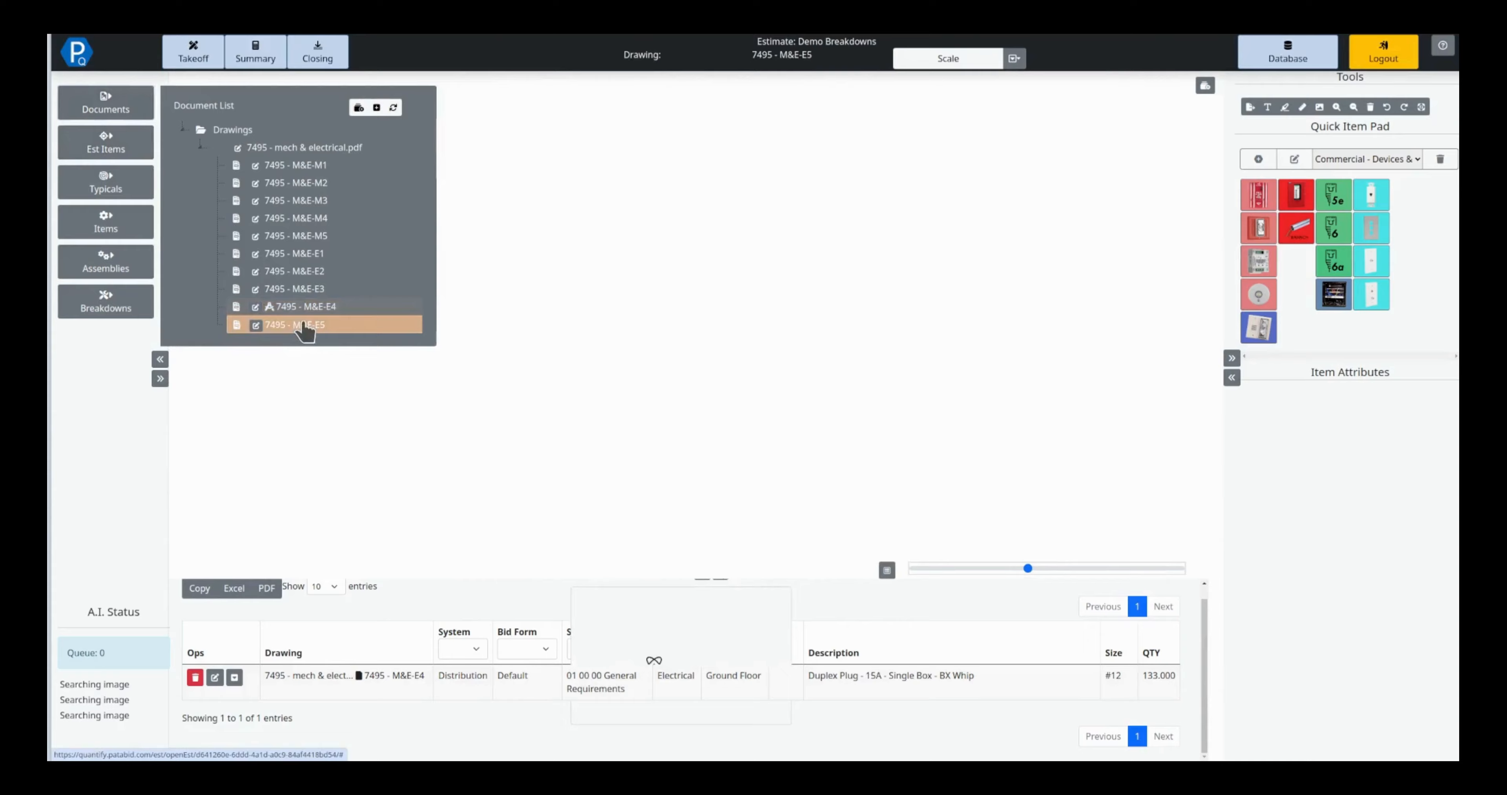
pyautogui.click(98, 114)
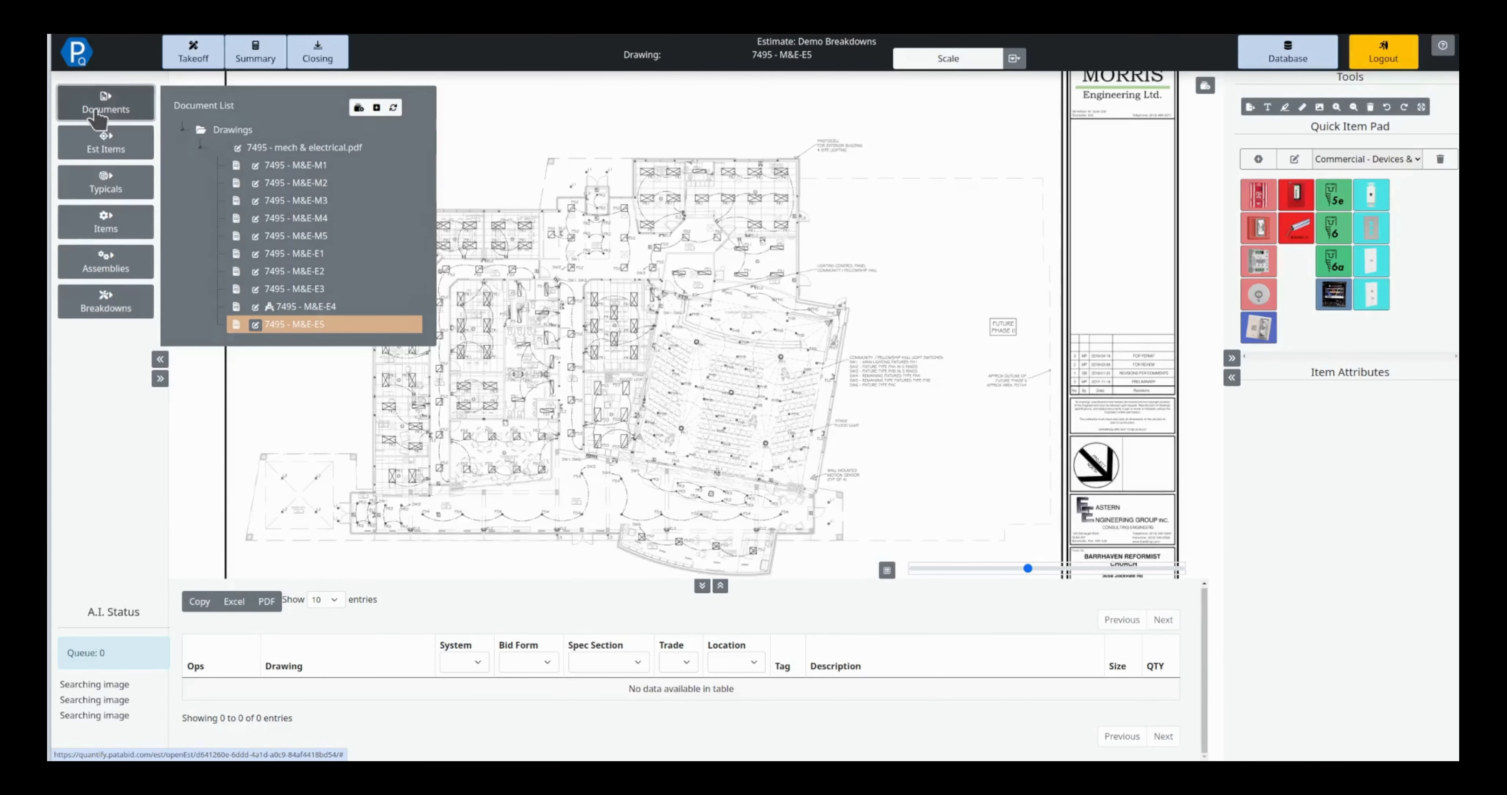
pyautogui.scroll(6, 751, 182)
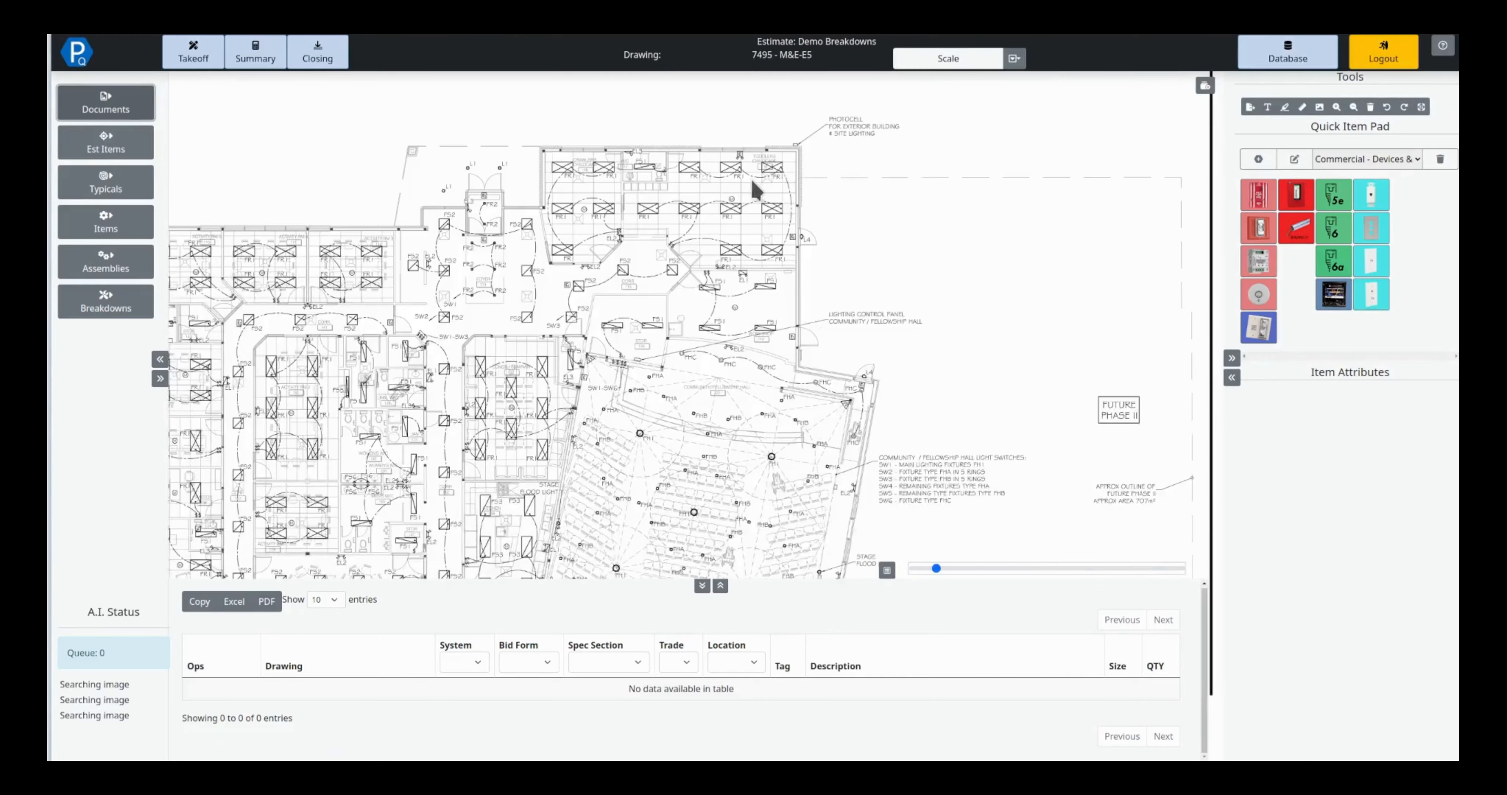
pyautogui.scroll(-3, 672, 205)
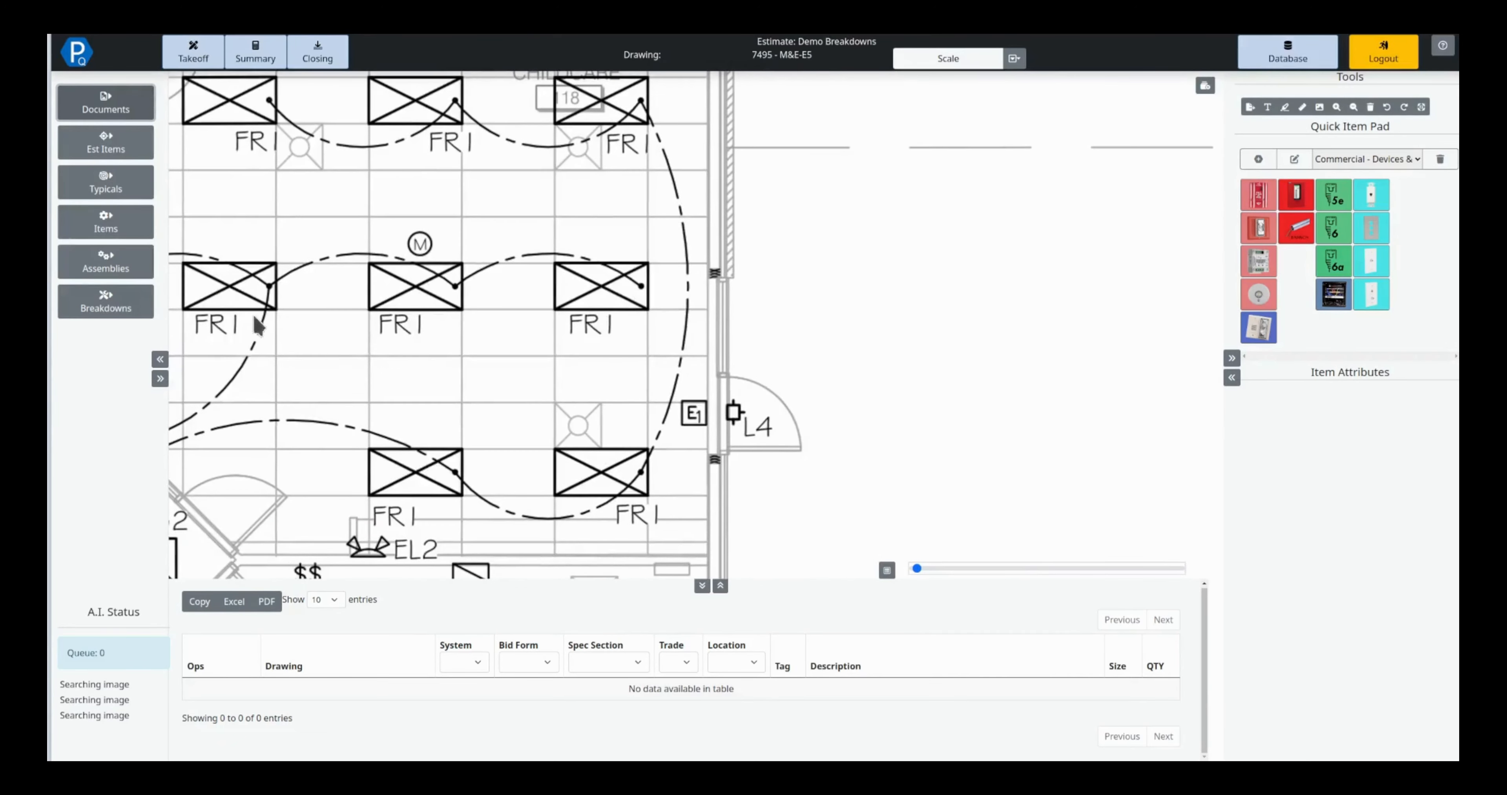
# Set the active System breakdown to Lighting and load the Commercial - Lighting quick item pad
pyautogui.click(105, 301)
pyautogui.click(293, 332)
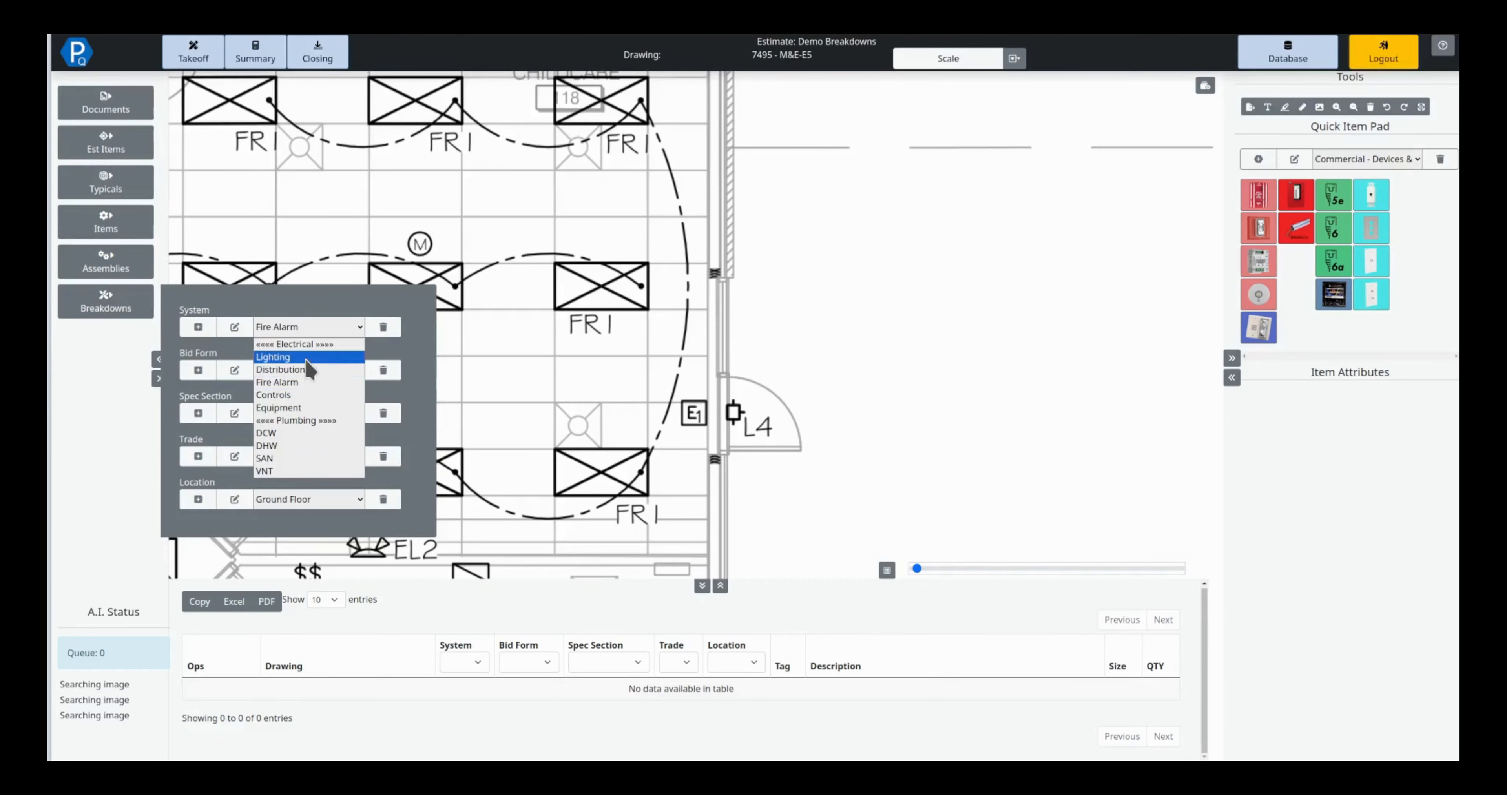
pyautogui.click(307, 357)
pyautogui.click(111, 304)
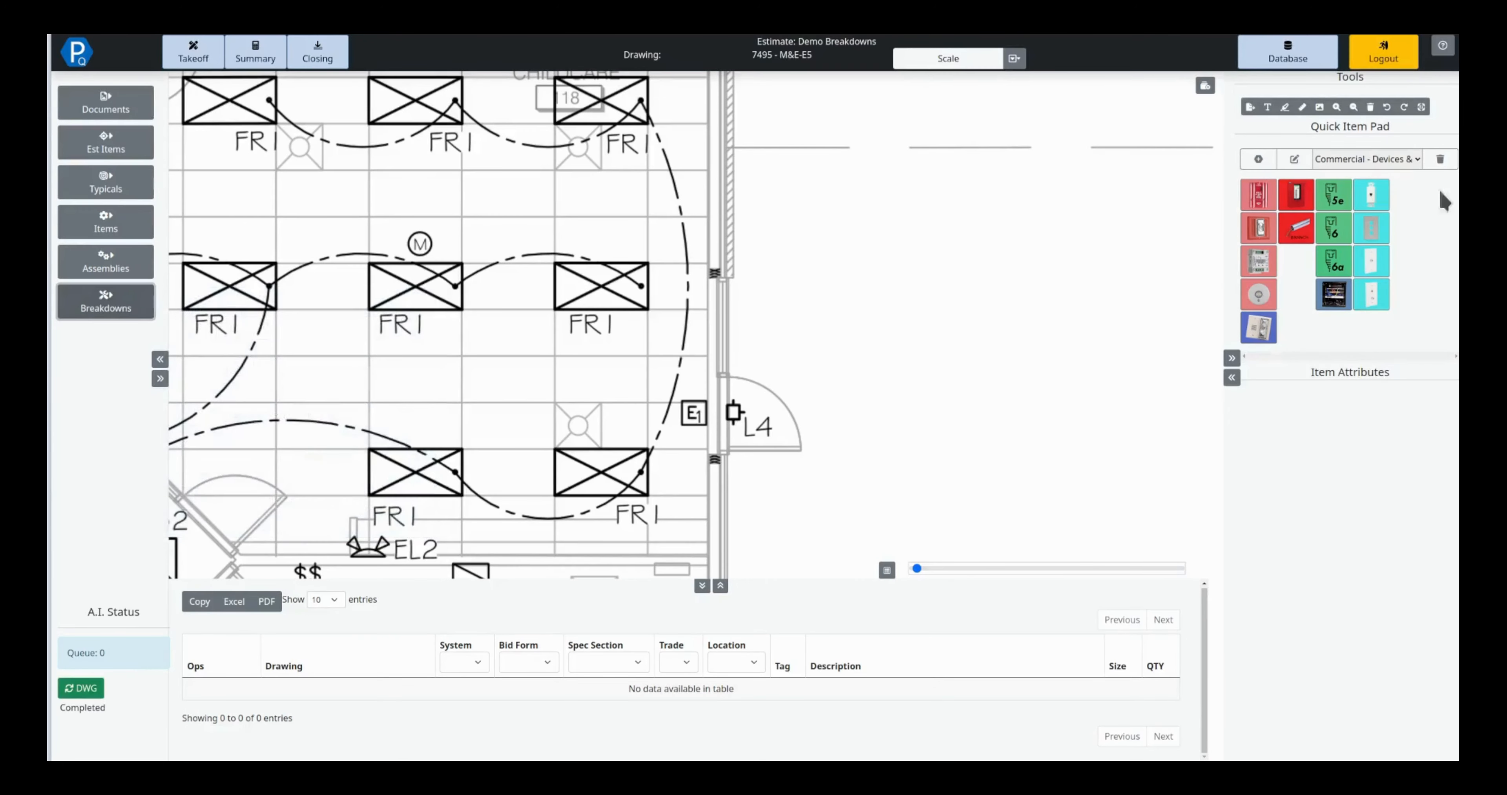
pyautogui.click(1363, 167)
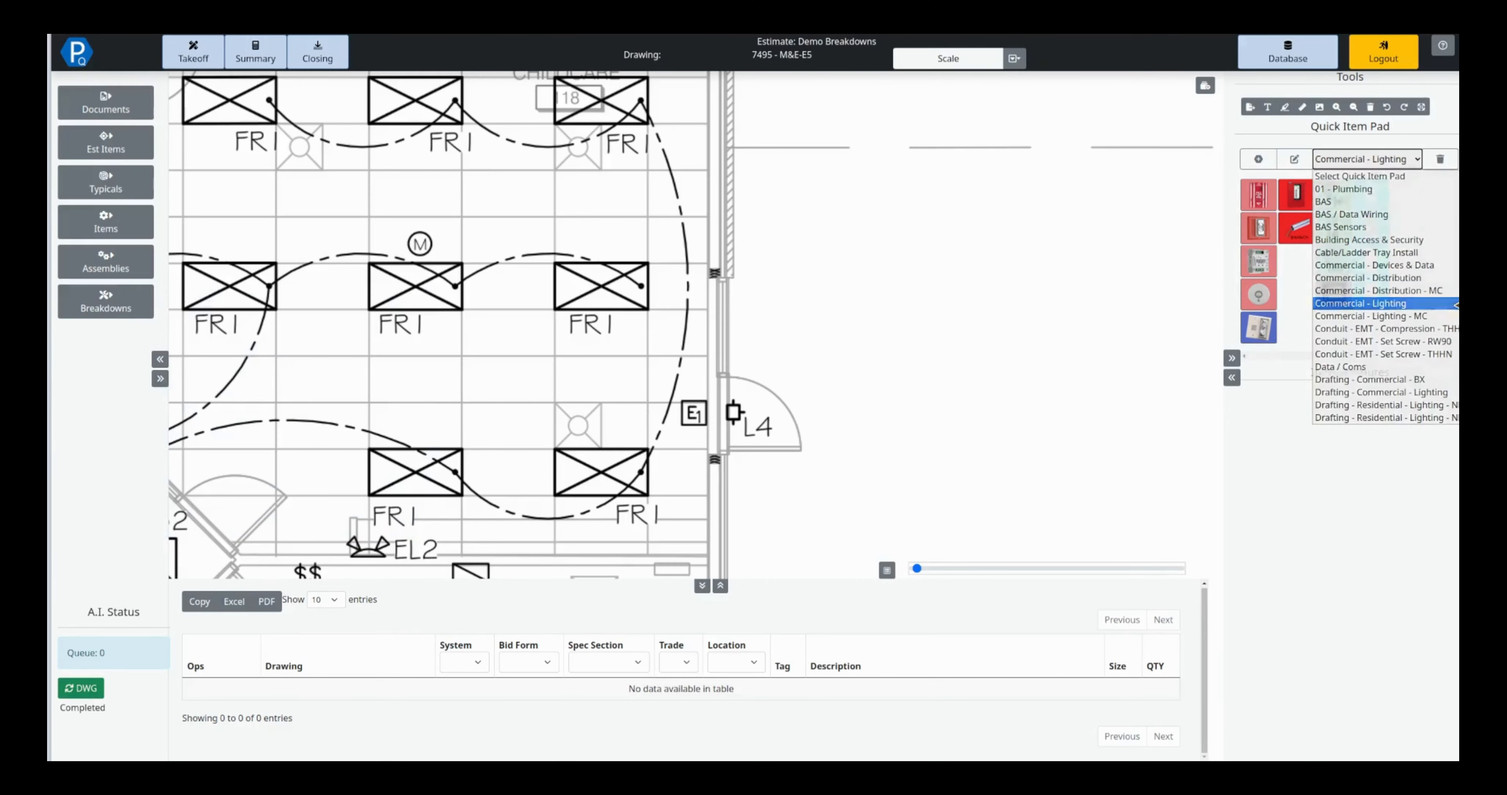
pyautogui.click(1456, 304)
# Run an automatic count for the recessed 2'x4' LED panel with tag FR1, sampling a fixture near room 118, and commit it
pyautogui.click(1340, 306)
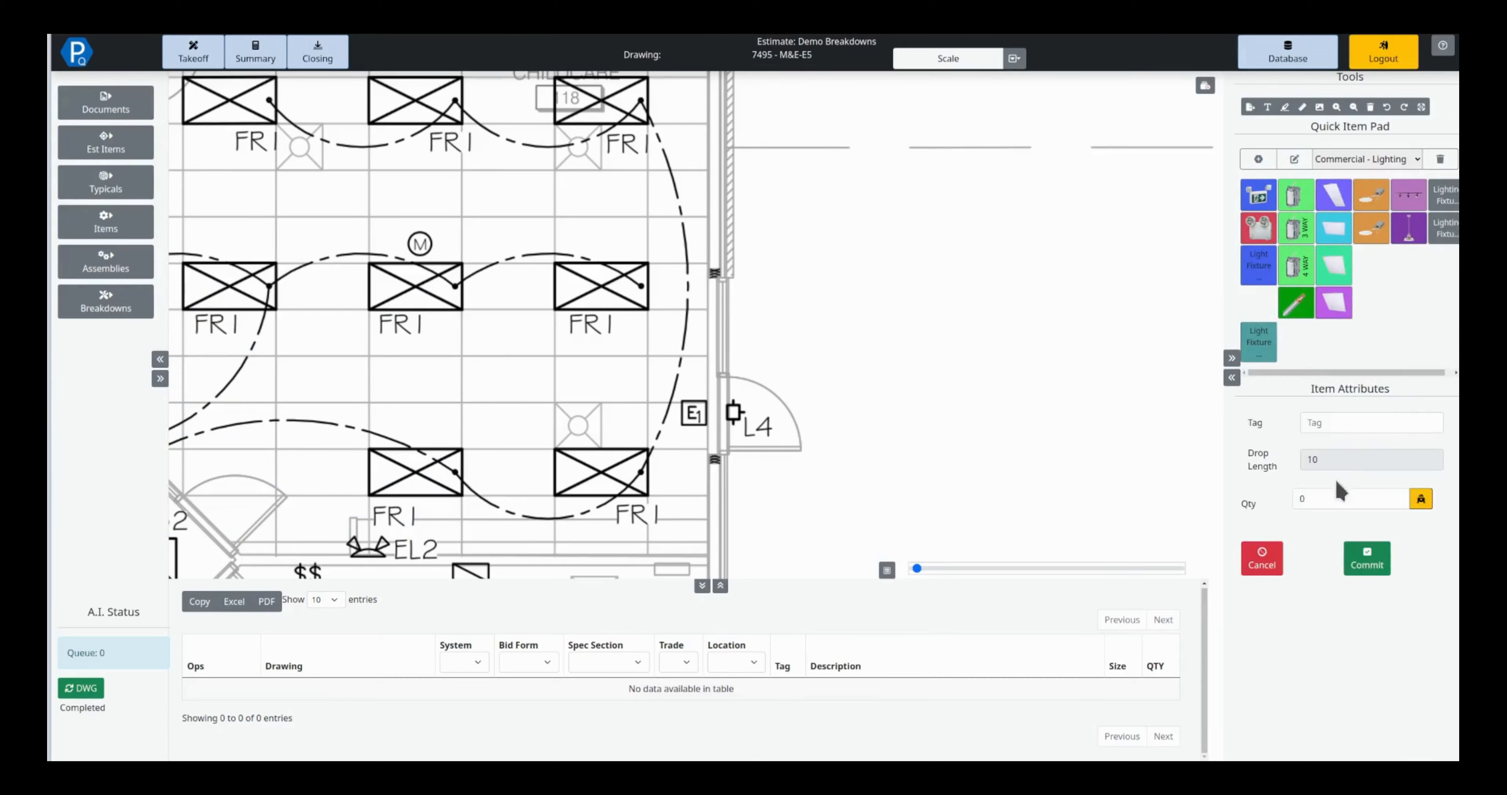
pyautogui.click(1346, 420)
pyautogui.write('FR1')
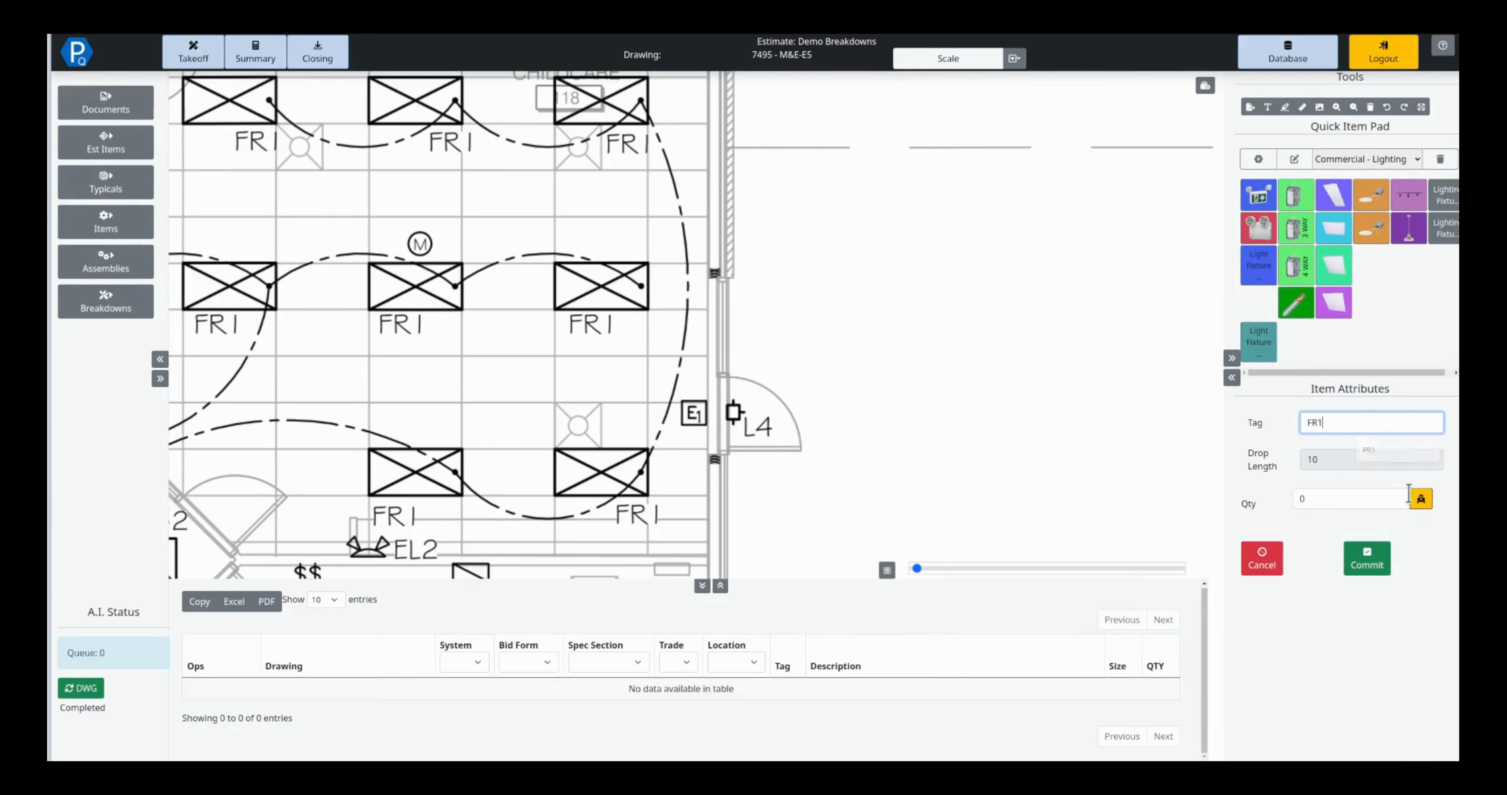
pyautogui.click(1421, 500)
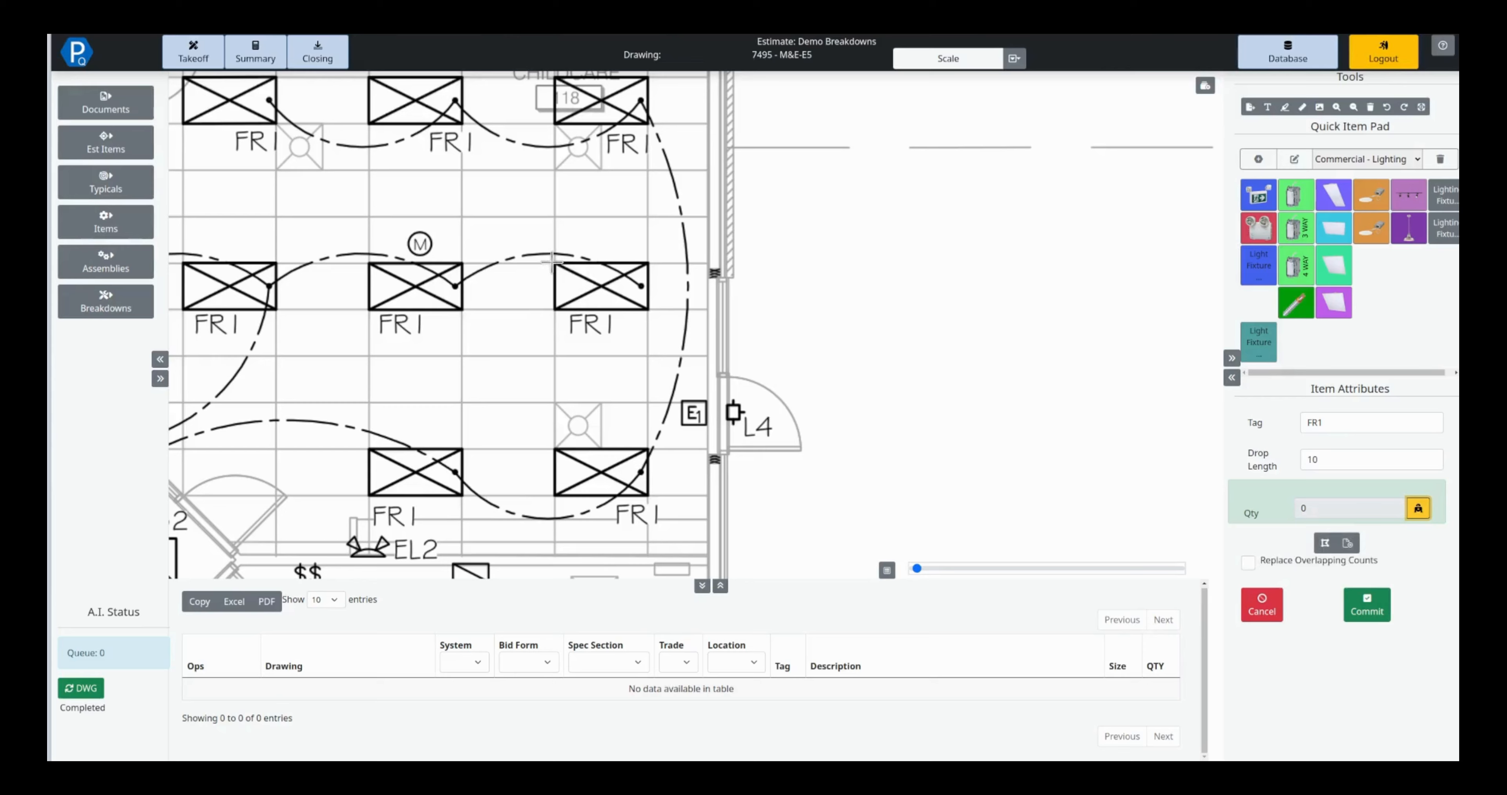
pyautogui.moveTo(551, 258); pyautogui.dragTo(653, 315)
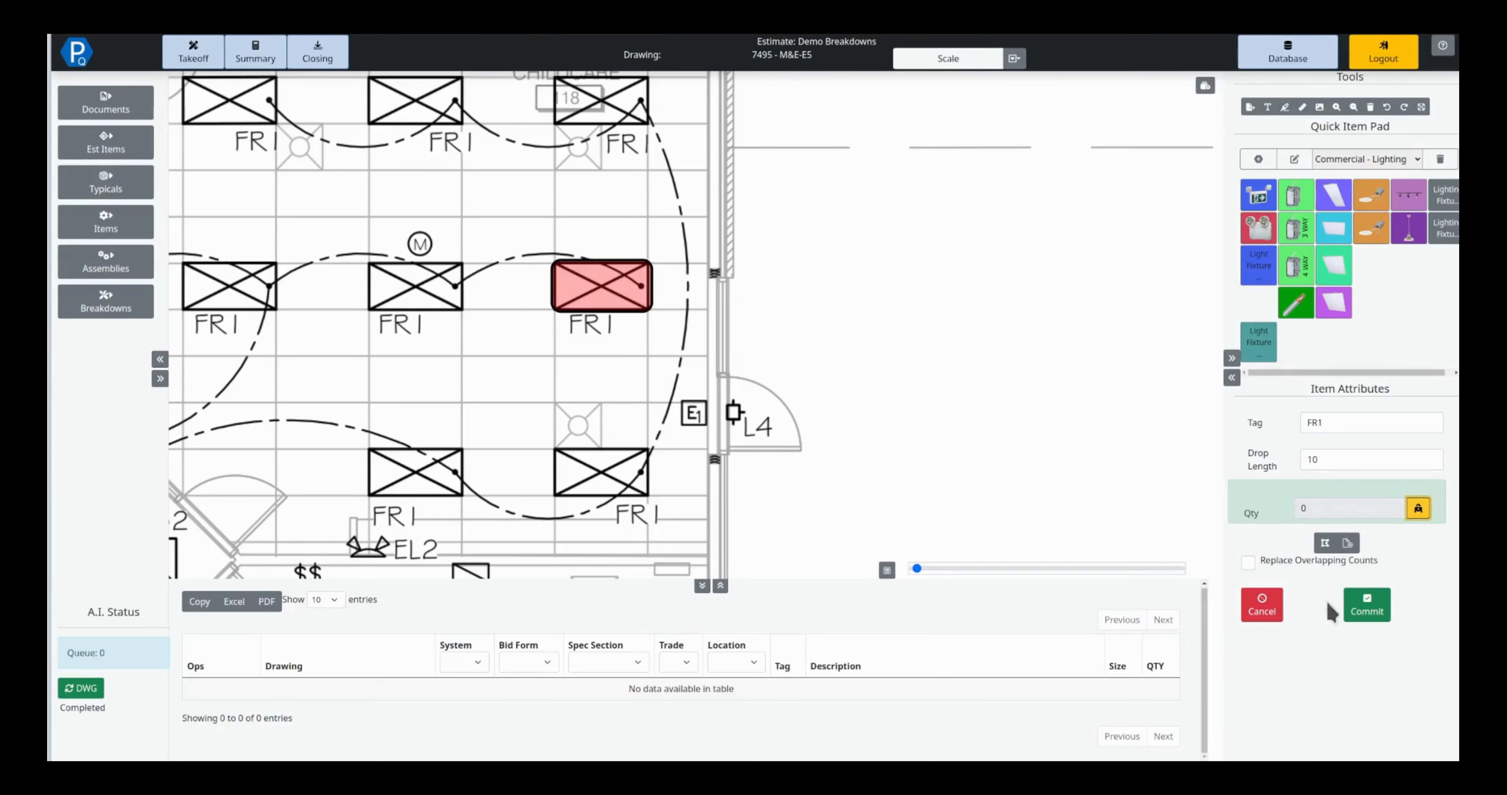
pyautogui.click(1366, 605)
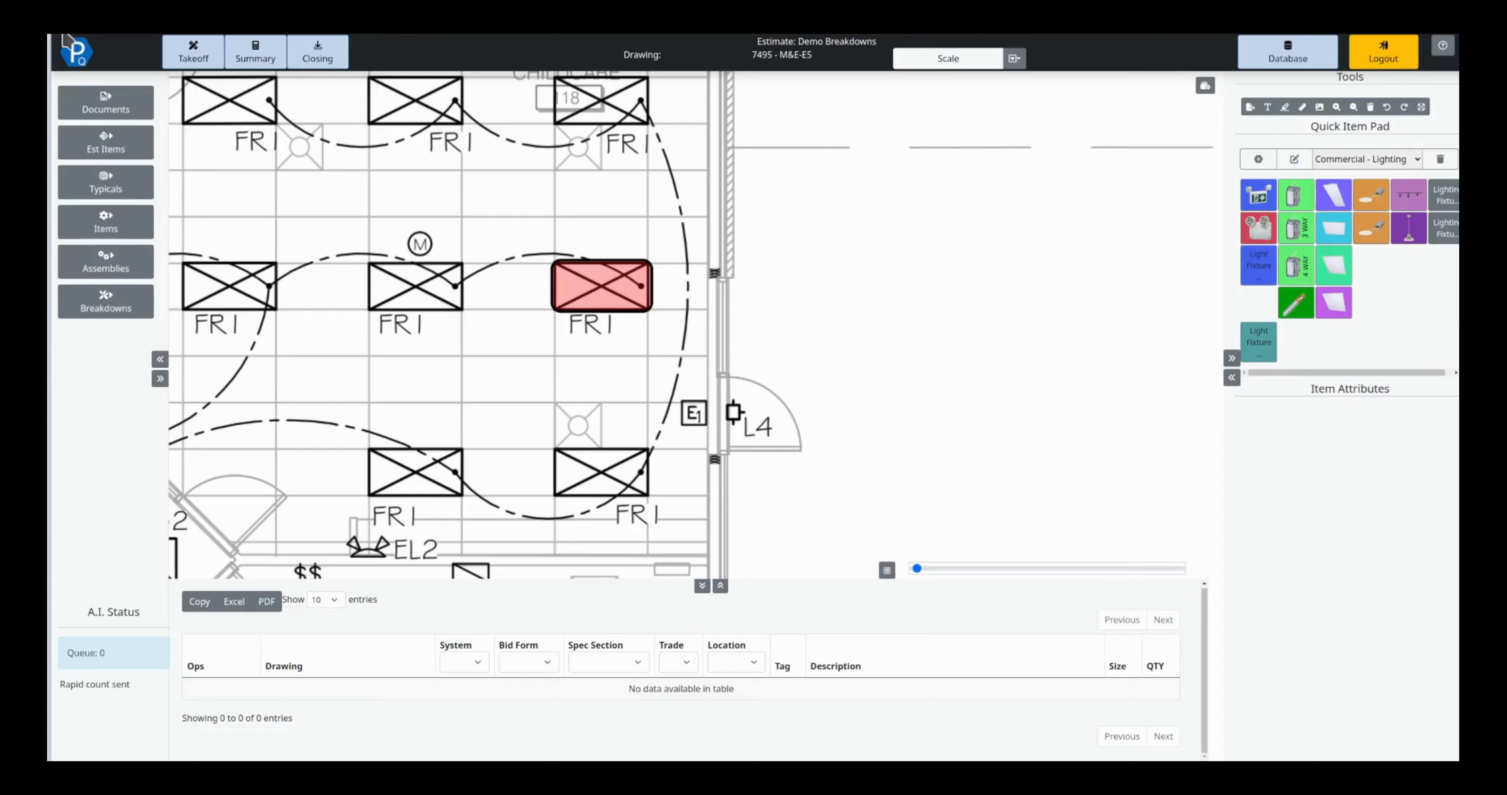
# Open drawing 7495 - M&E-E4 and check its counted symbols and the System breakdowns of its takeoff entries in the audit trail
pyautogui.click(106, 102)
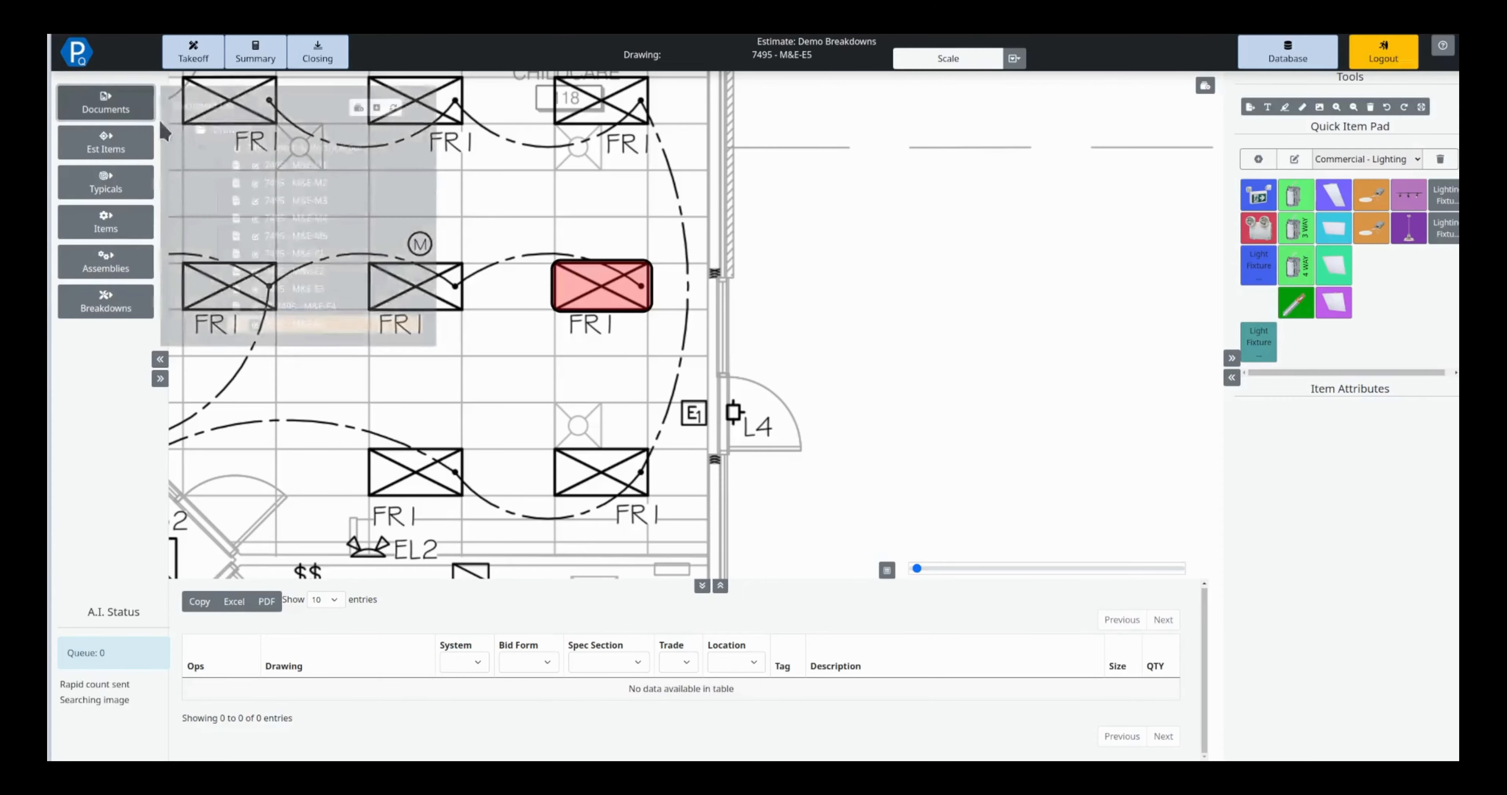
pyautogui.click(343, 305)
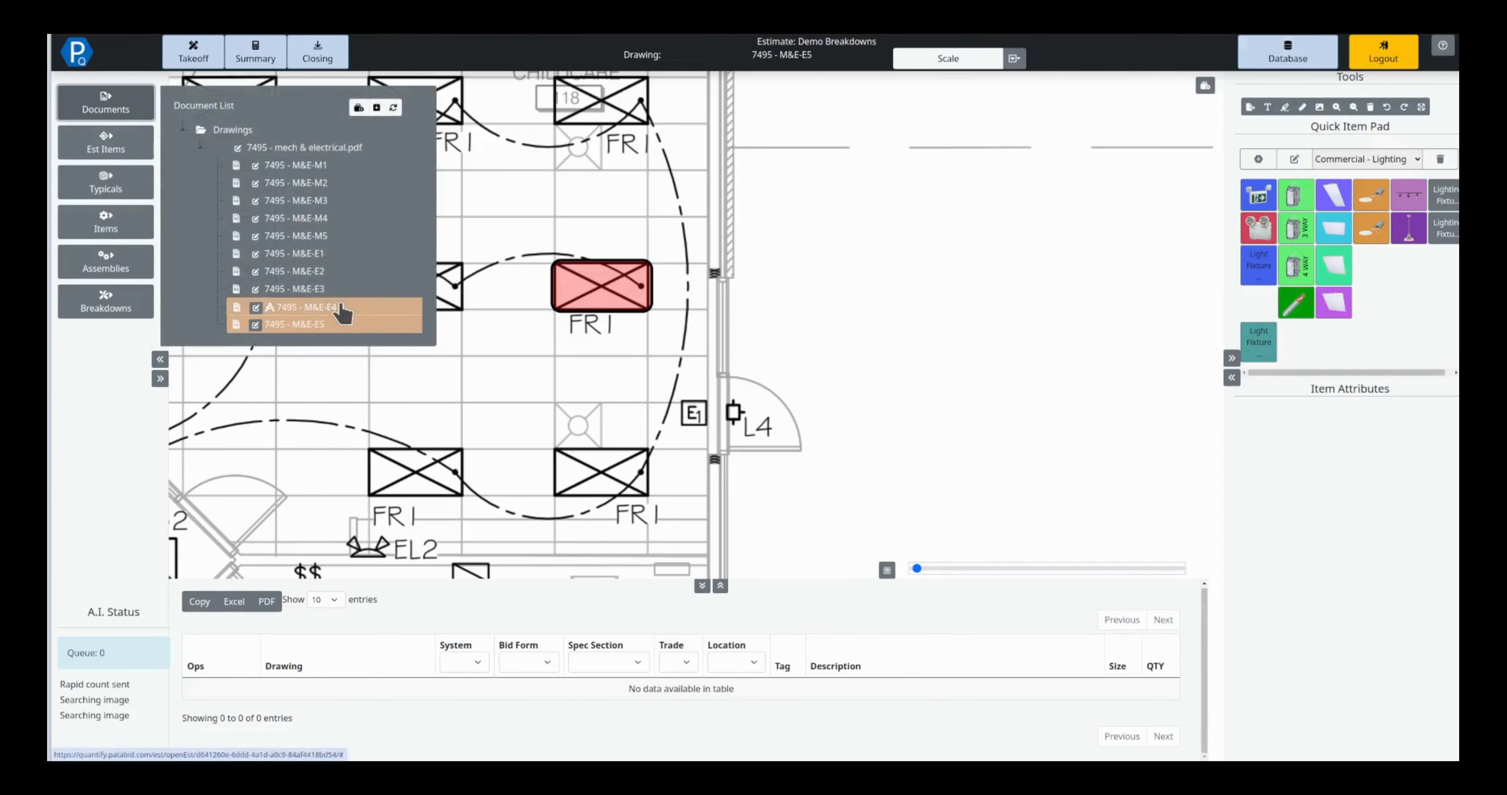
pyautogui.click(117, 111)
pyautogui.scroll(5, 579, 239)
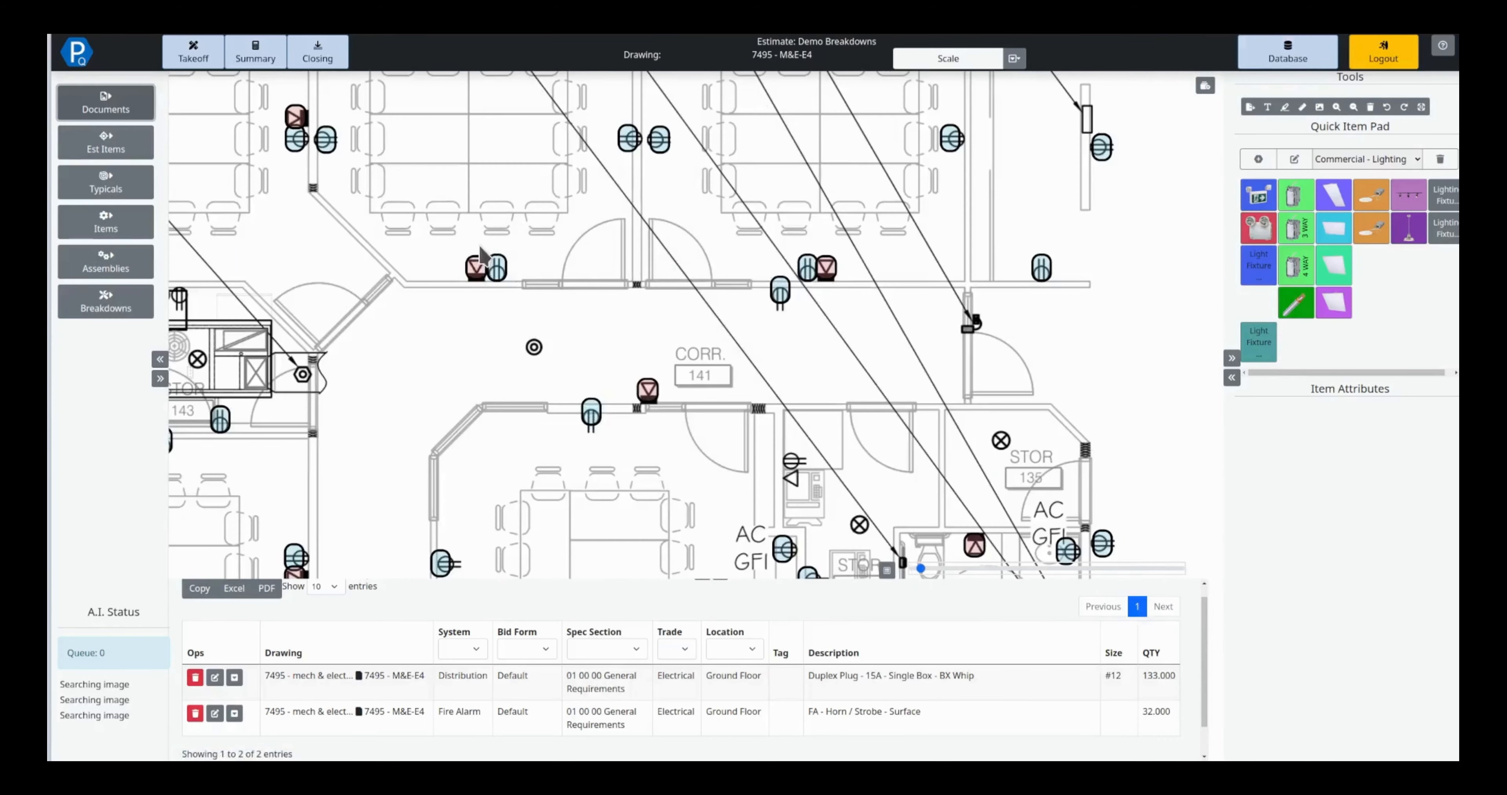
pyautogui.scroll(3, 591, 332)
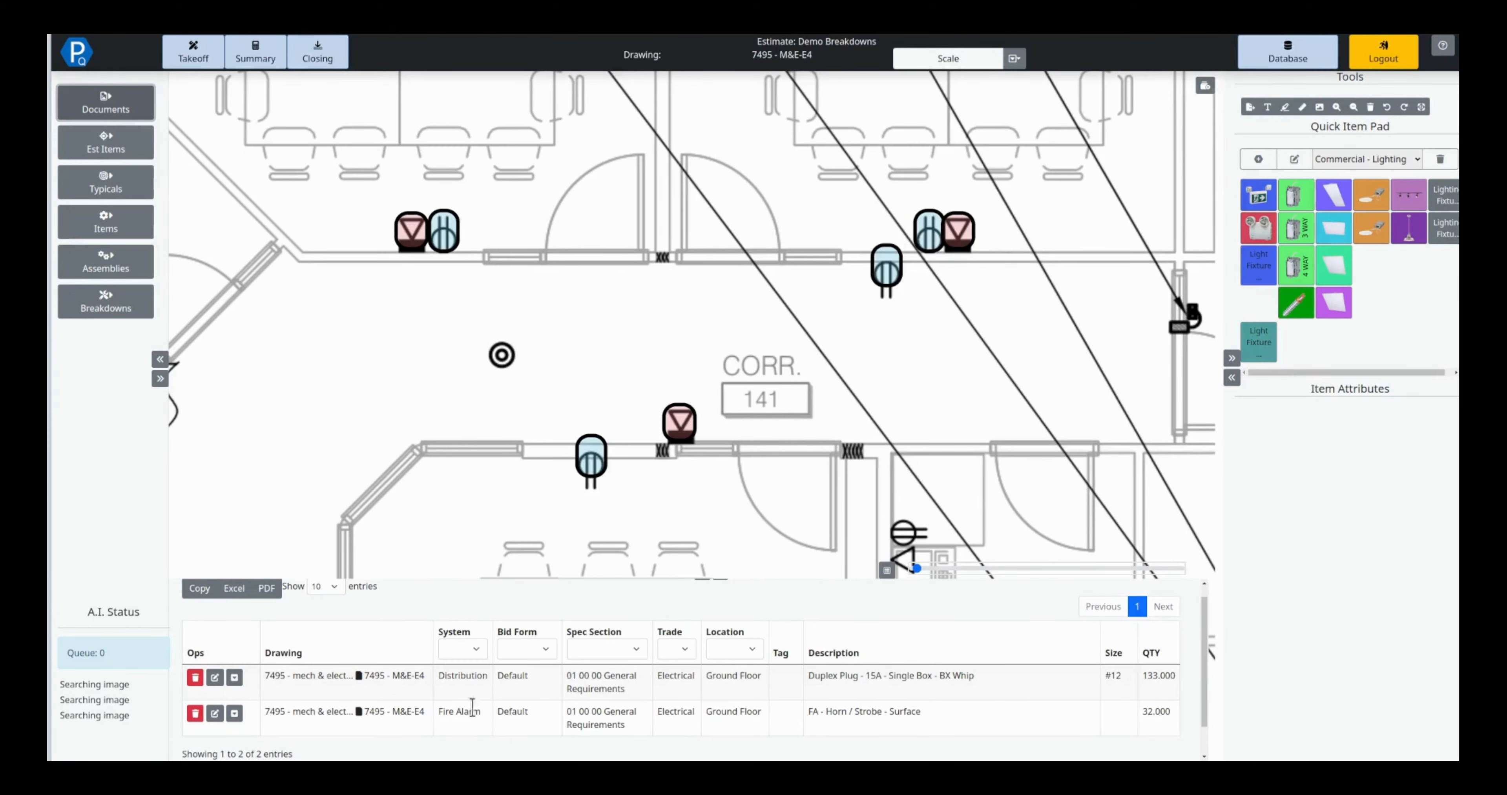
pyautogui.scroll(1, 714, 599)
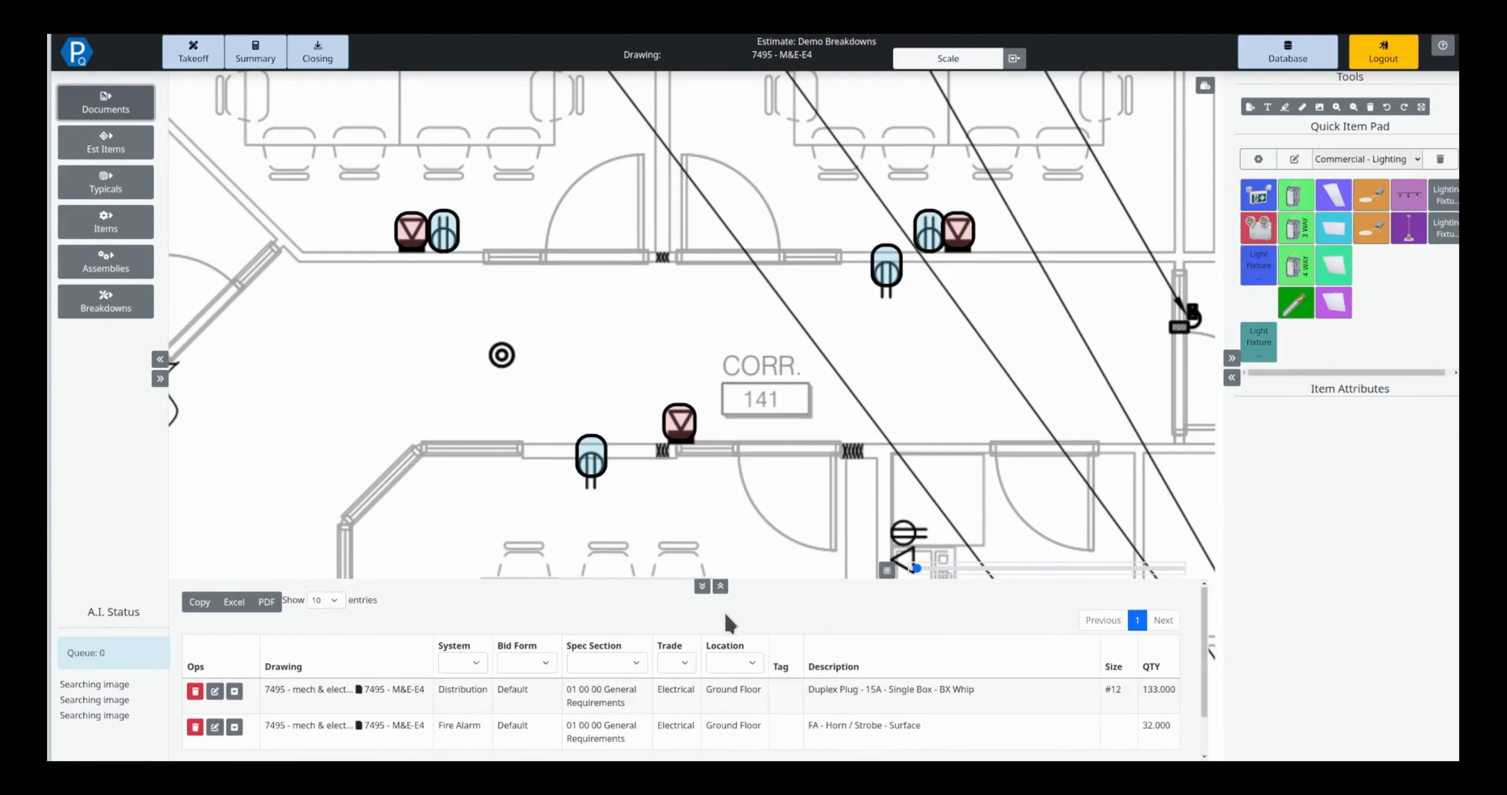
pyautogui.click(724, 587)
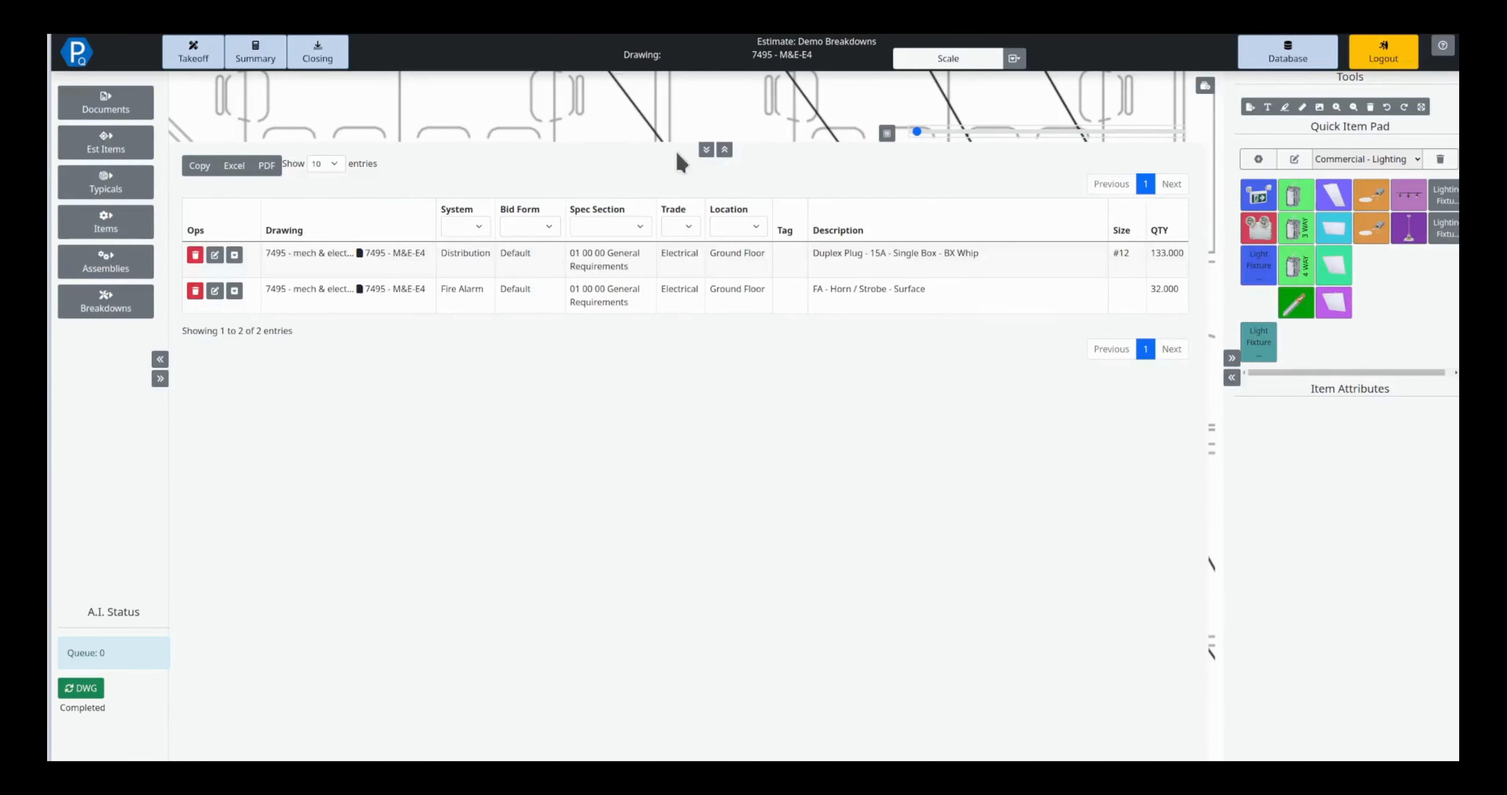
pyautogui.click(706, 149)
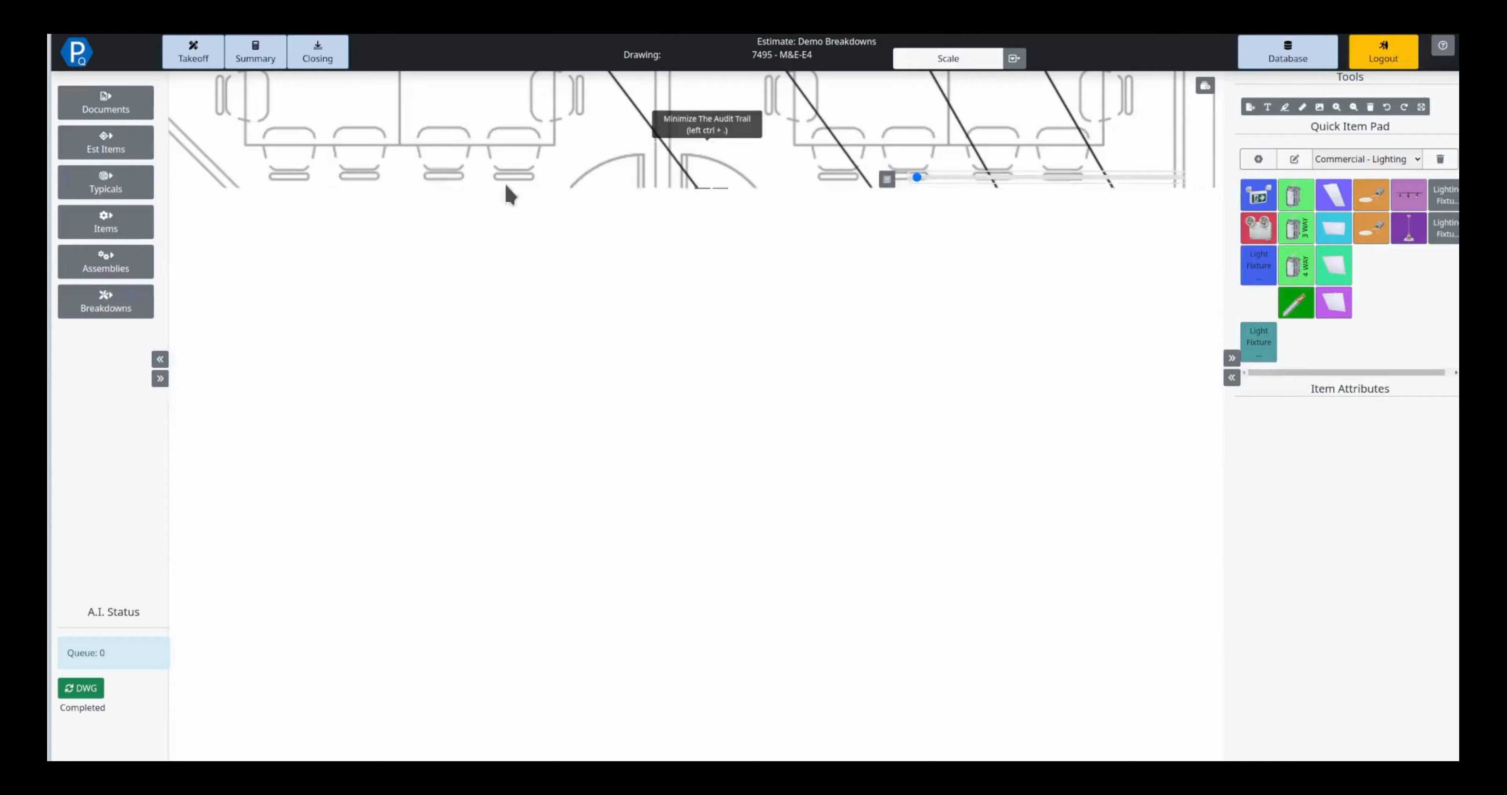
# Return to drawing 7495 - M&E-E5 from the mech & electrical document set
pyautogui.click(134, 105)
pyautogui.click(333, 327)
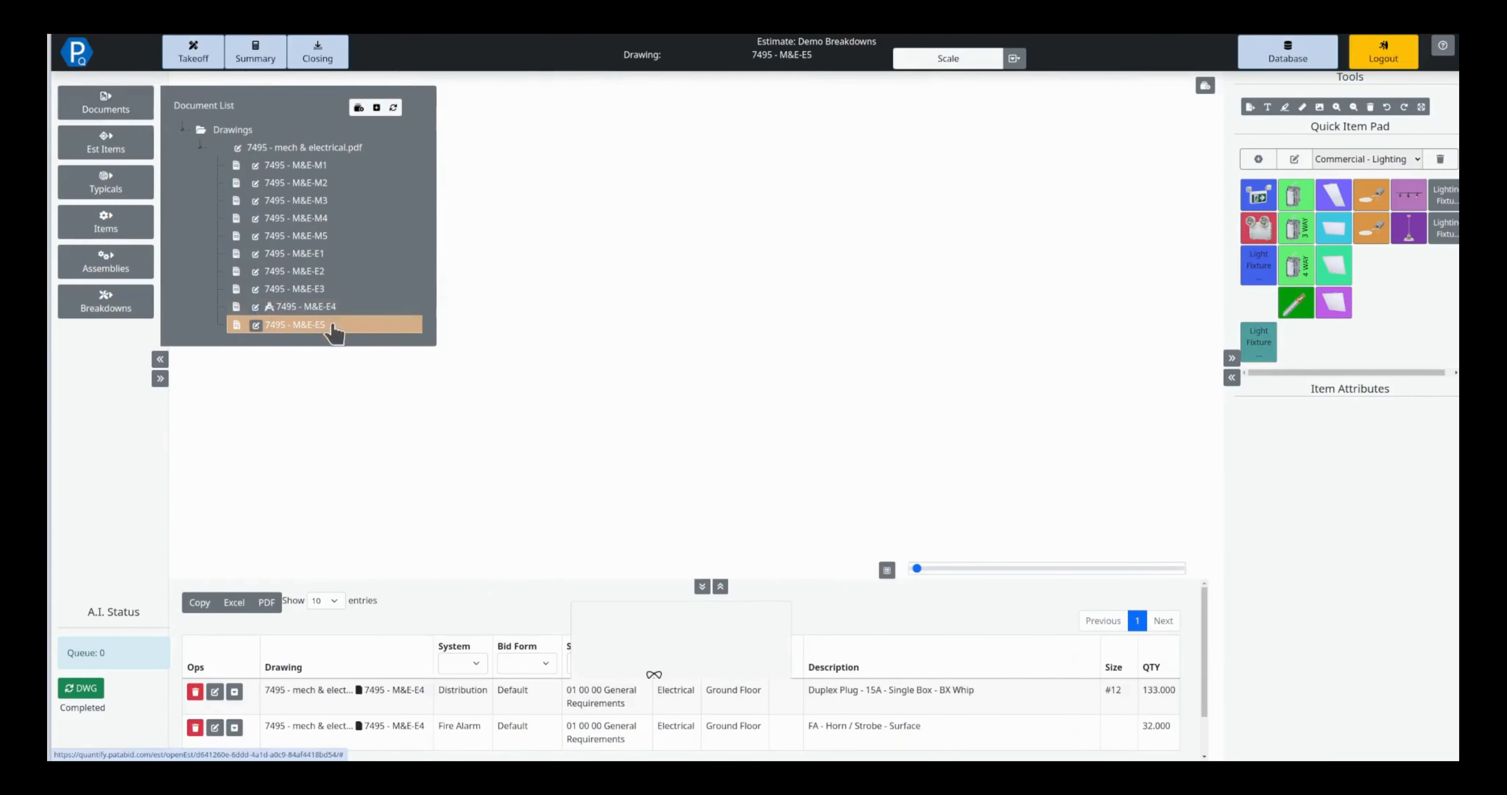
pyautogui.click(104, 115)
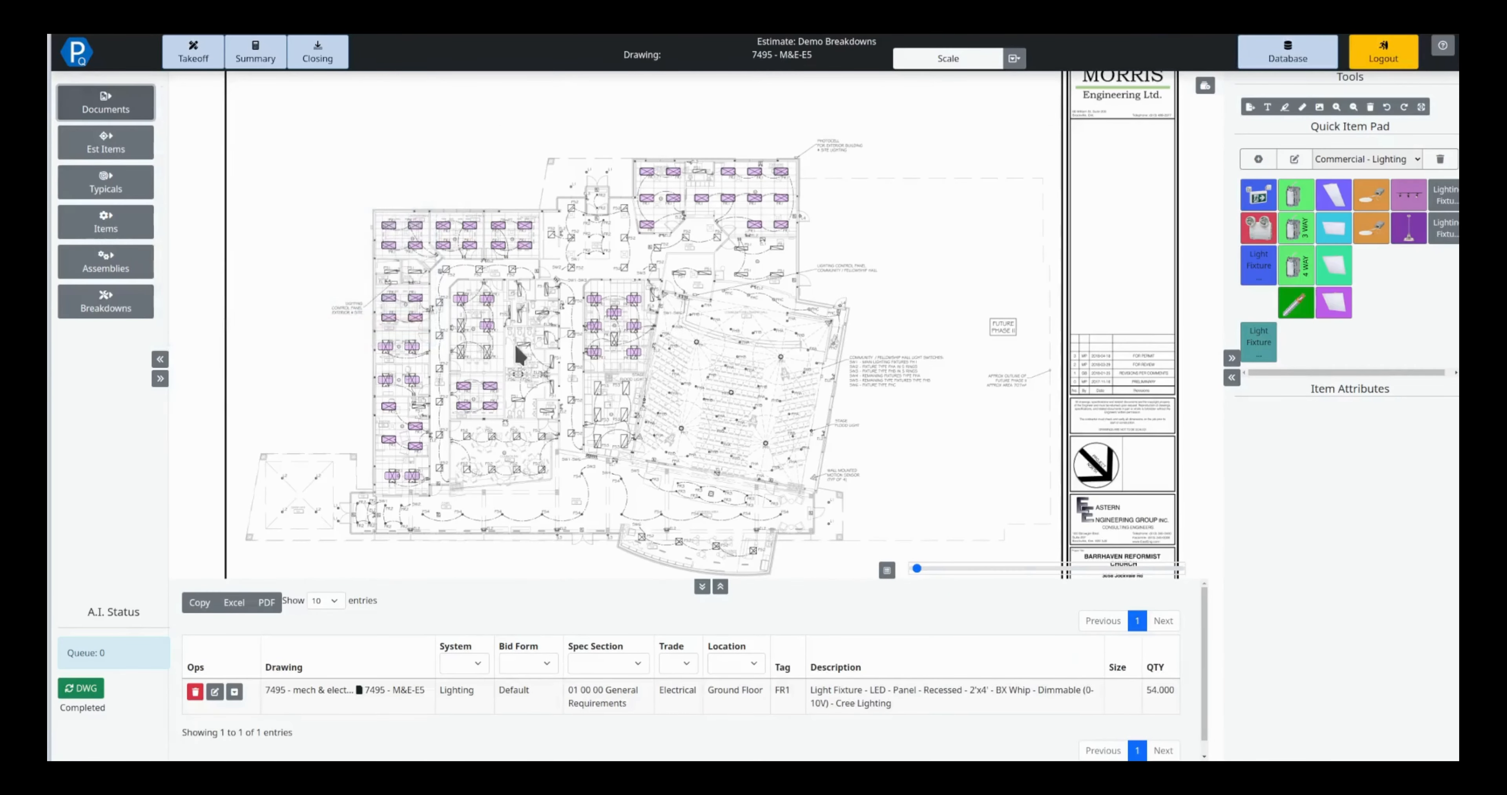
# Copy a counted FR1 fixture onto the four uncounted vertical FR1 fixtures, commit the copies and check the new entry's breakdowns
pyautogui.scroll(3, 527, 362)
pyautogui.rightClick(443, 295)
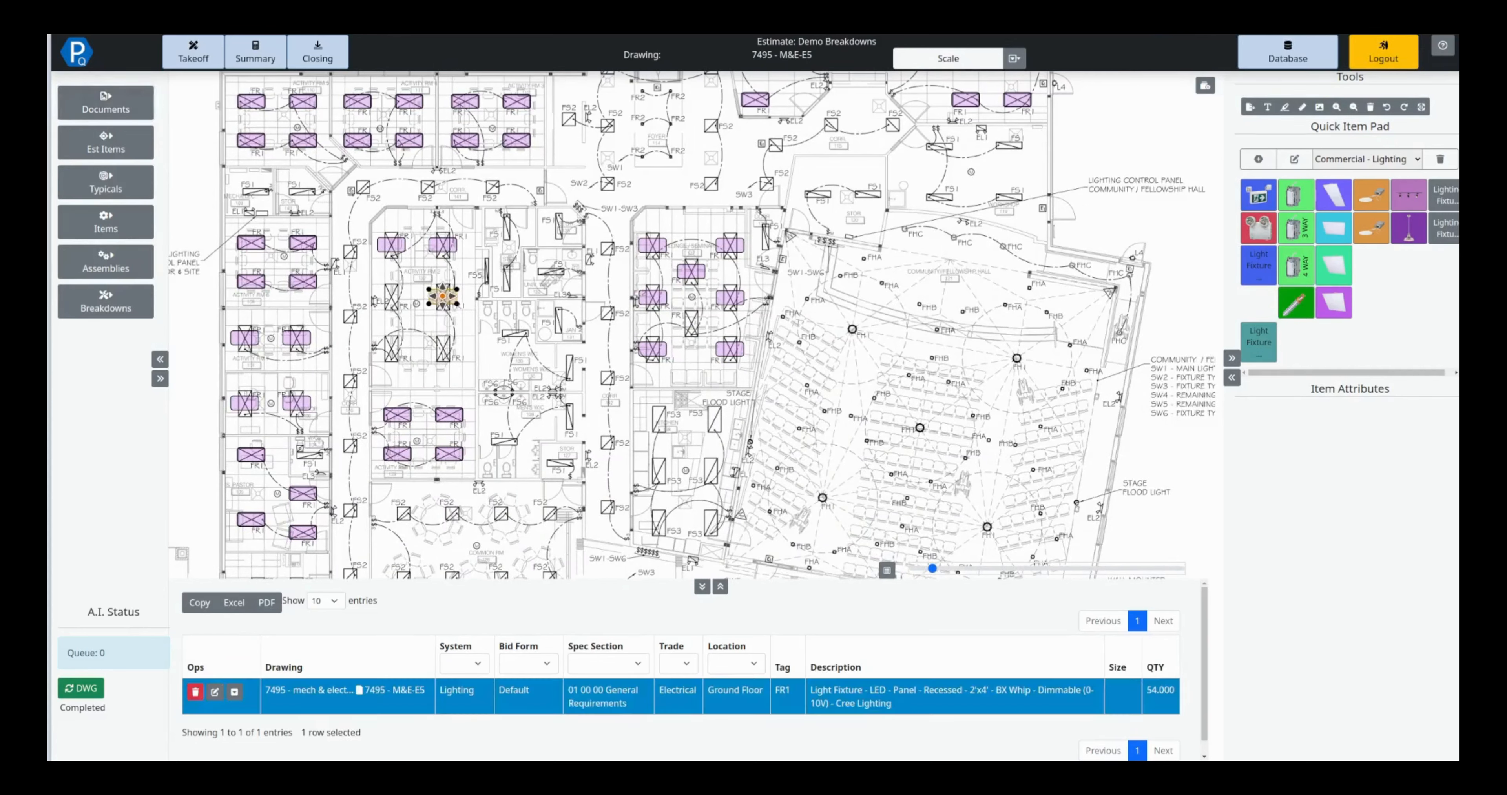
pyautogui.click(438, 336)
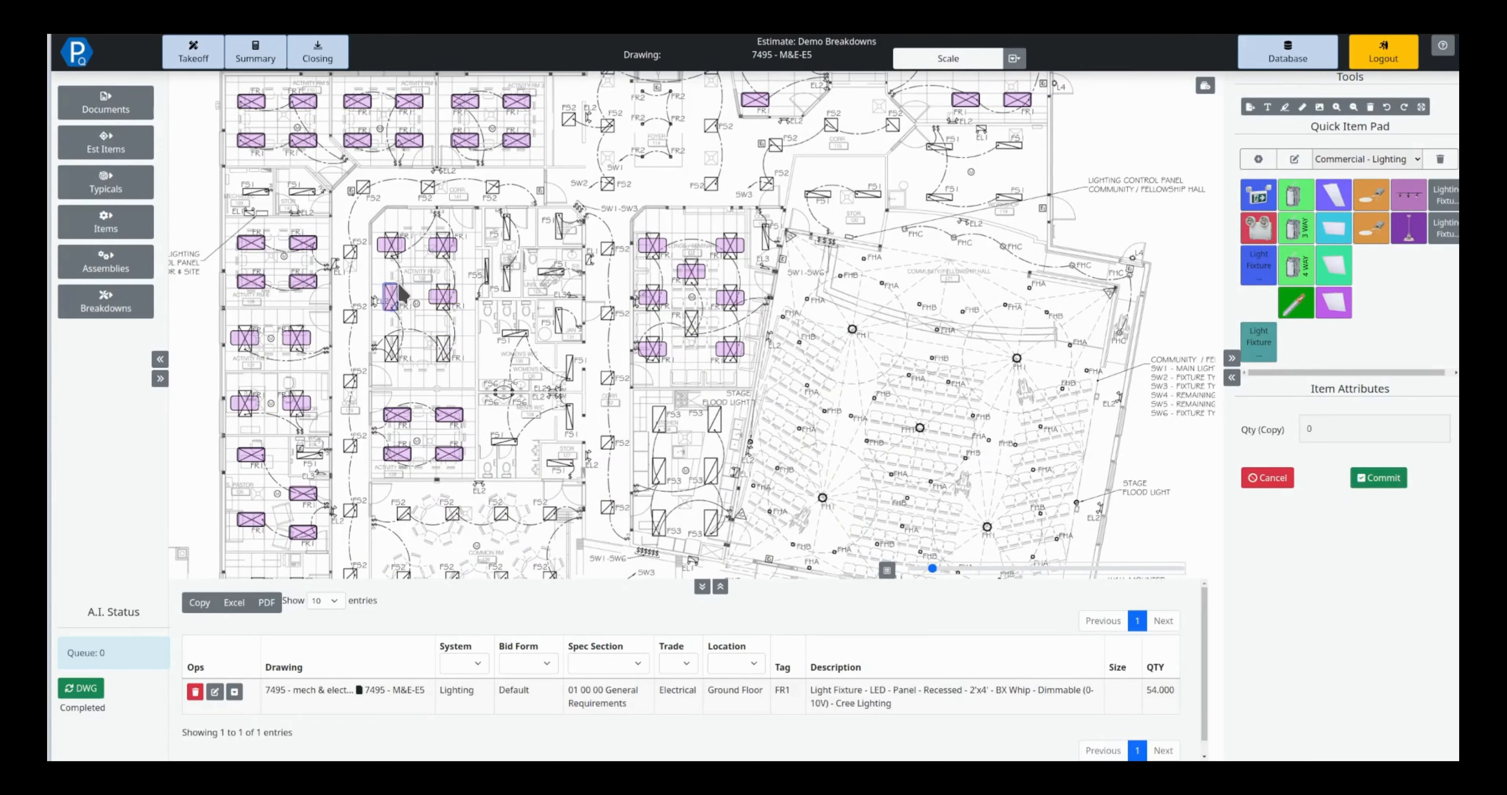
pyautogui.click(403, 294)
pyautogui.click(403, 347)
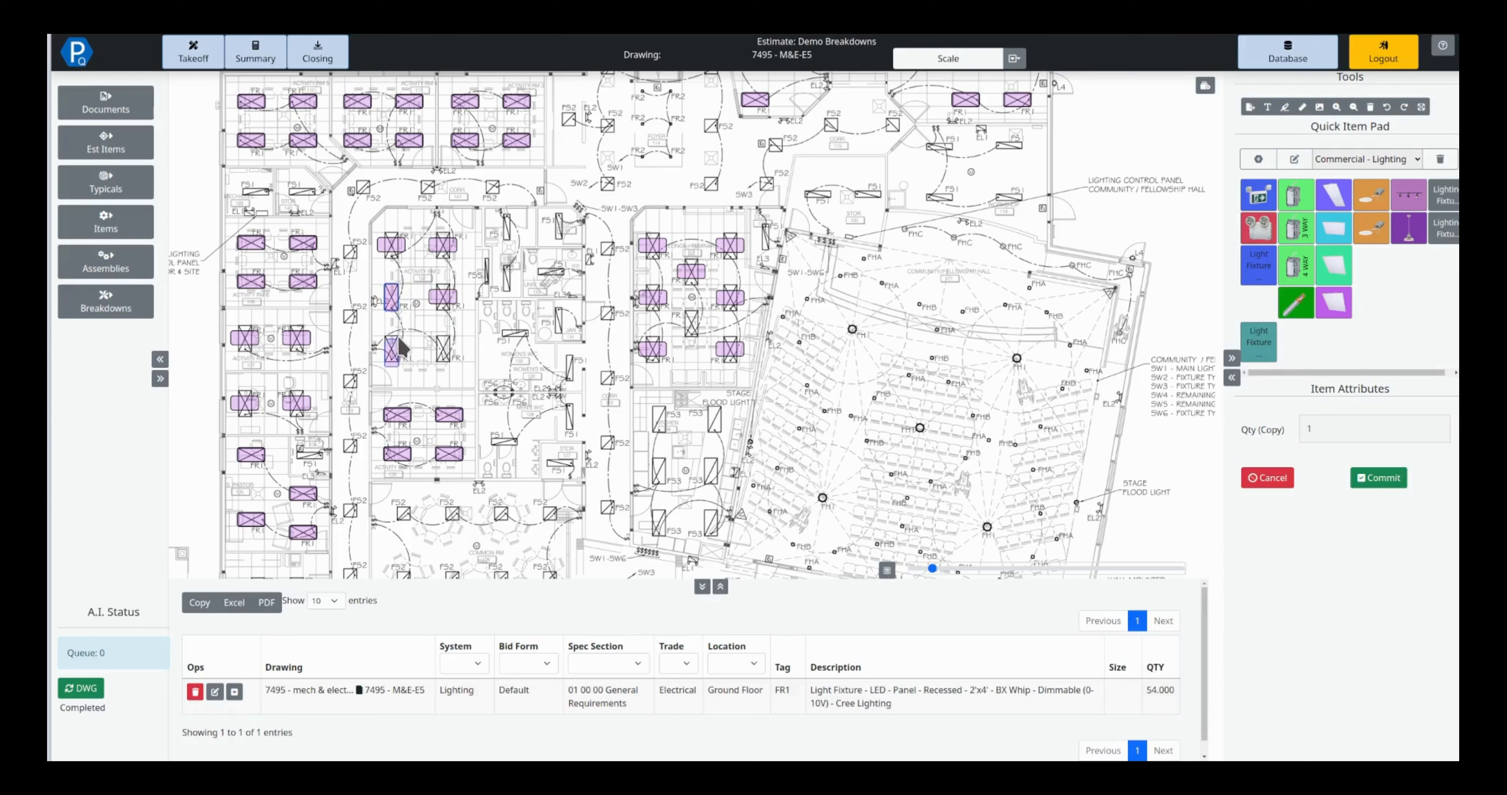
pyautogui.click(454, 347)
pyautogui.click(705, 321)
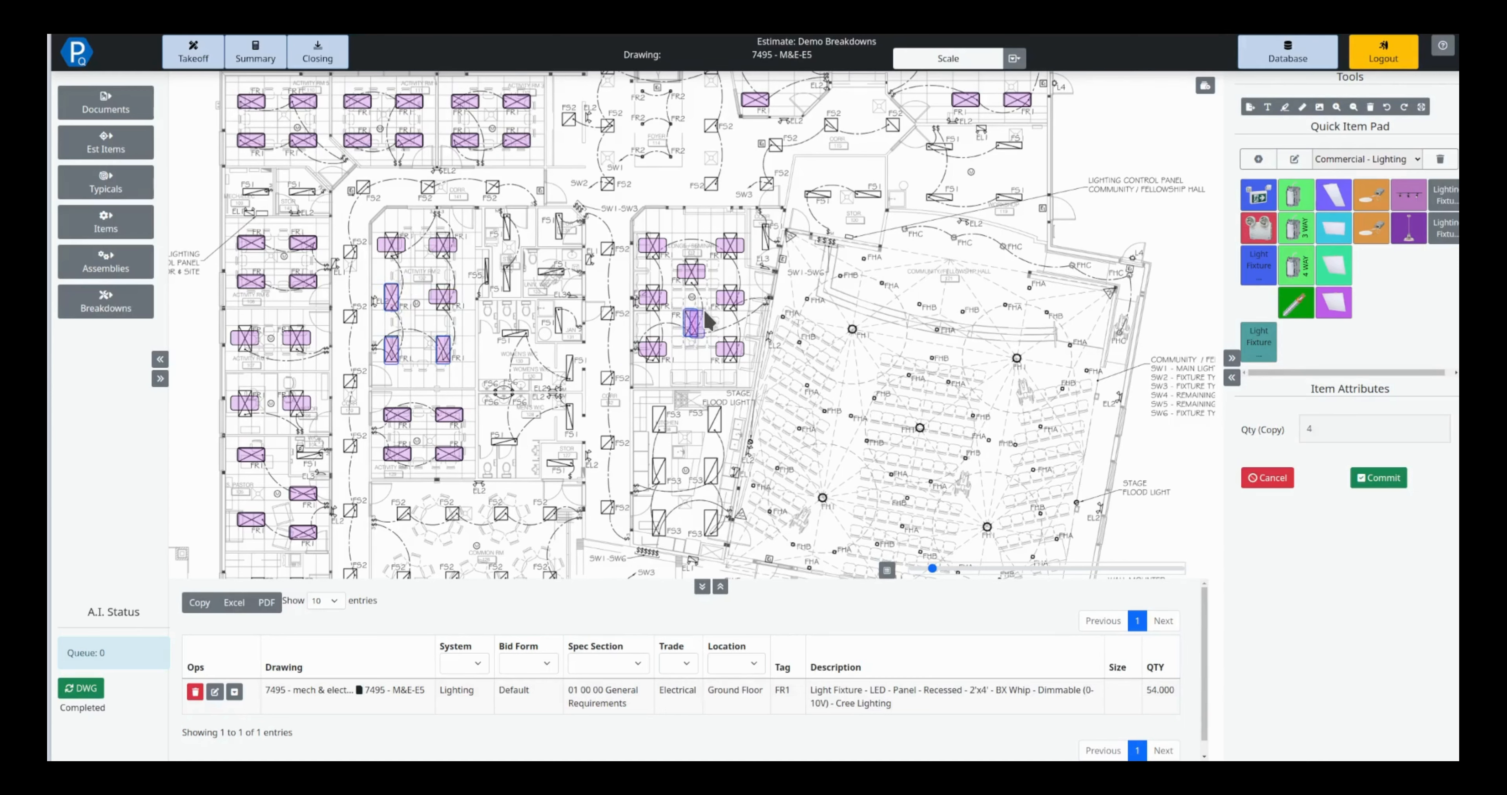
pyautogui.press('Return')
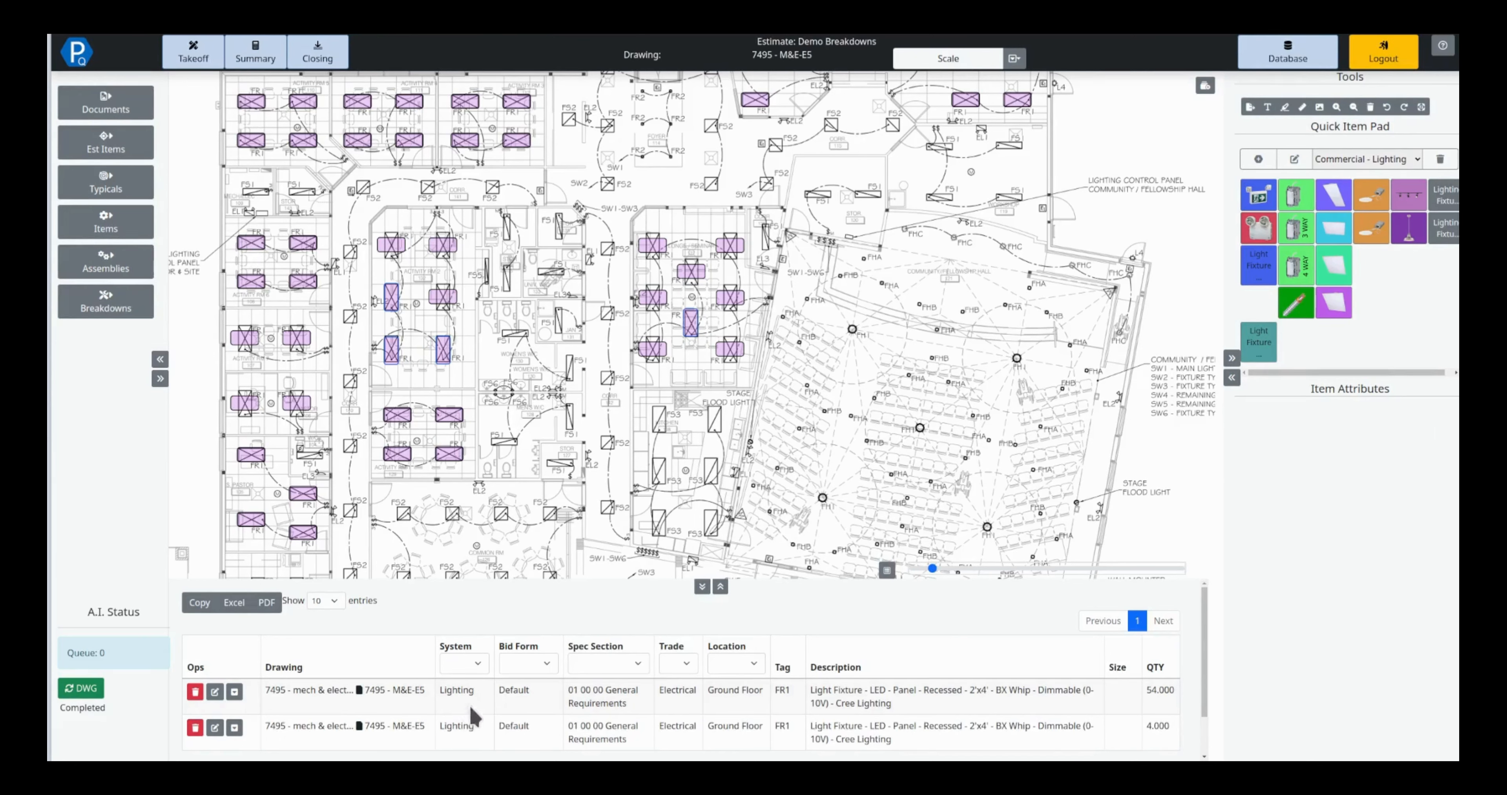
pyautogui.moveTo(446, 730); pyautogui.dragTo(556, 745)
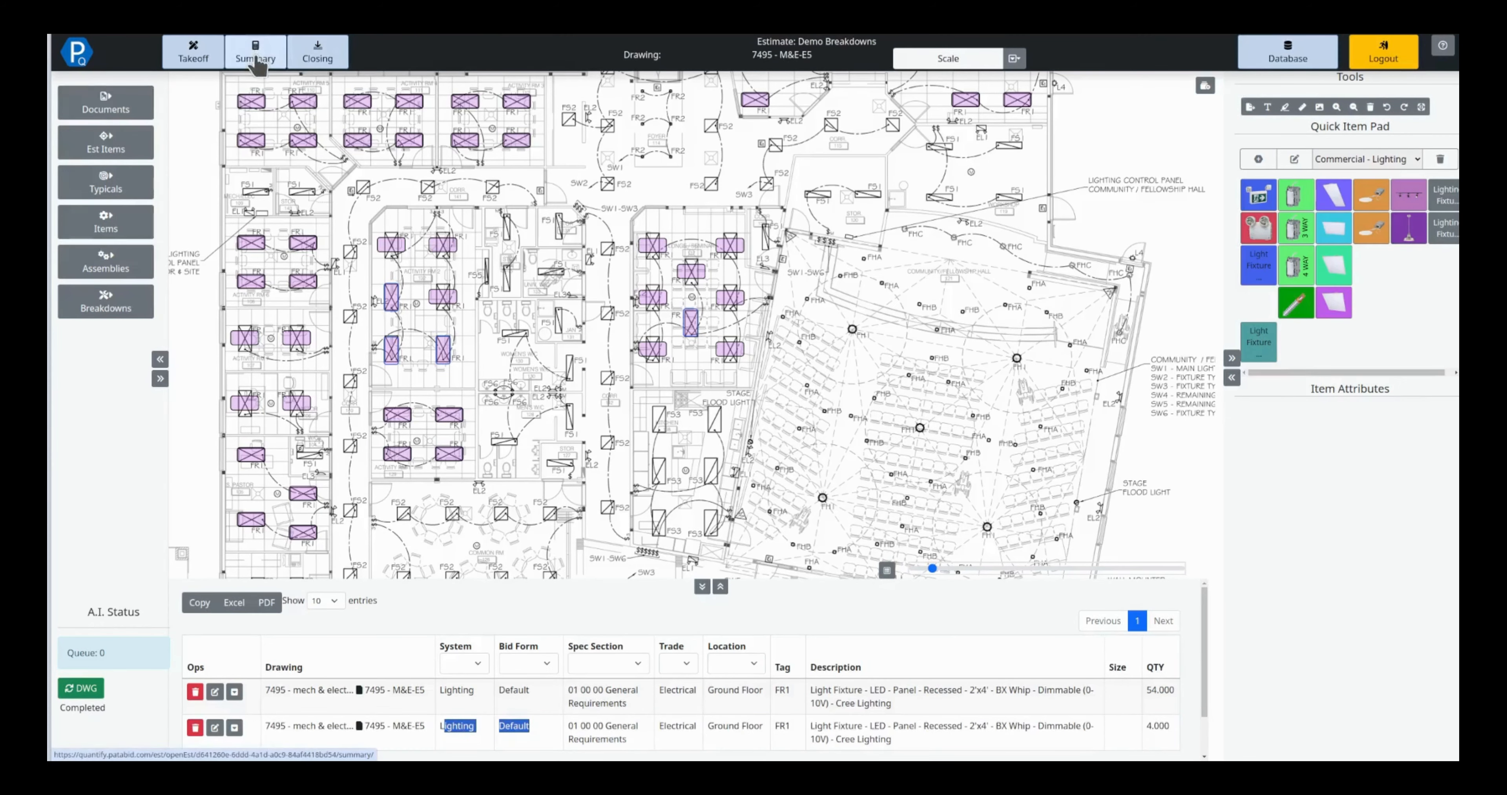
# Open the estimate's summary and look through the full material list
pyautogui.click(257, 63)
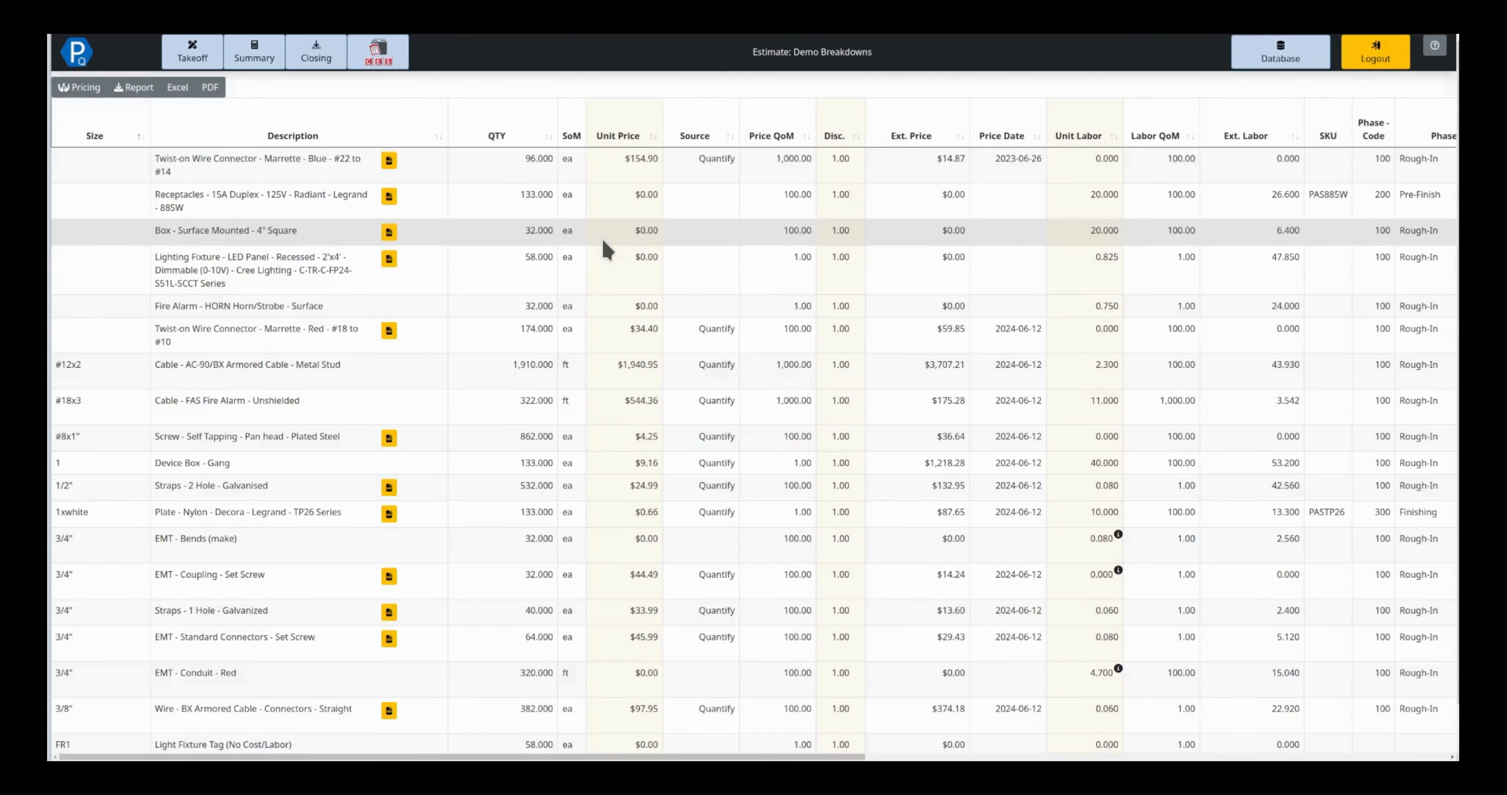
pyautogui.scroll(-1, 504, 377)
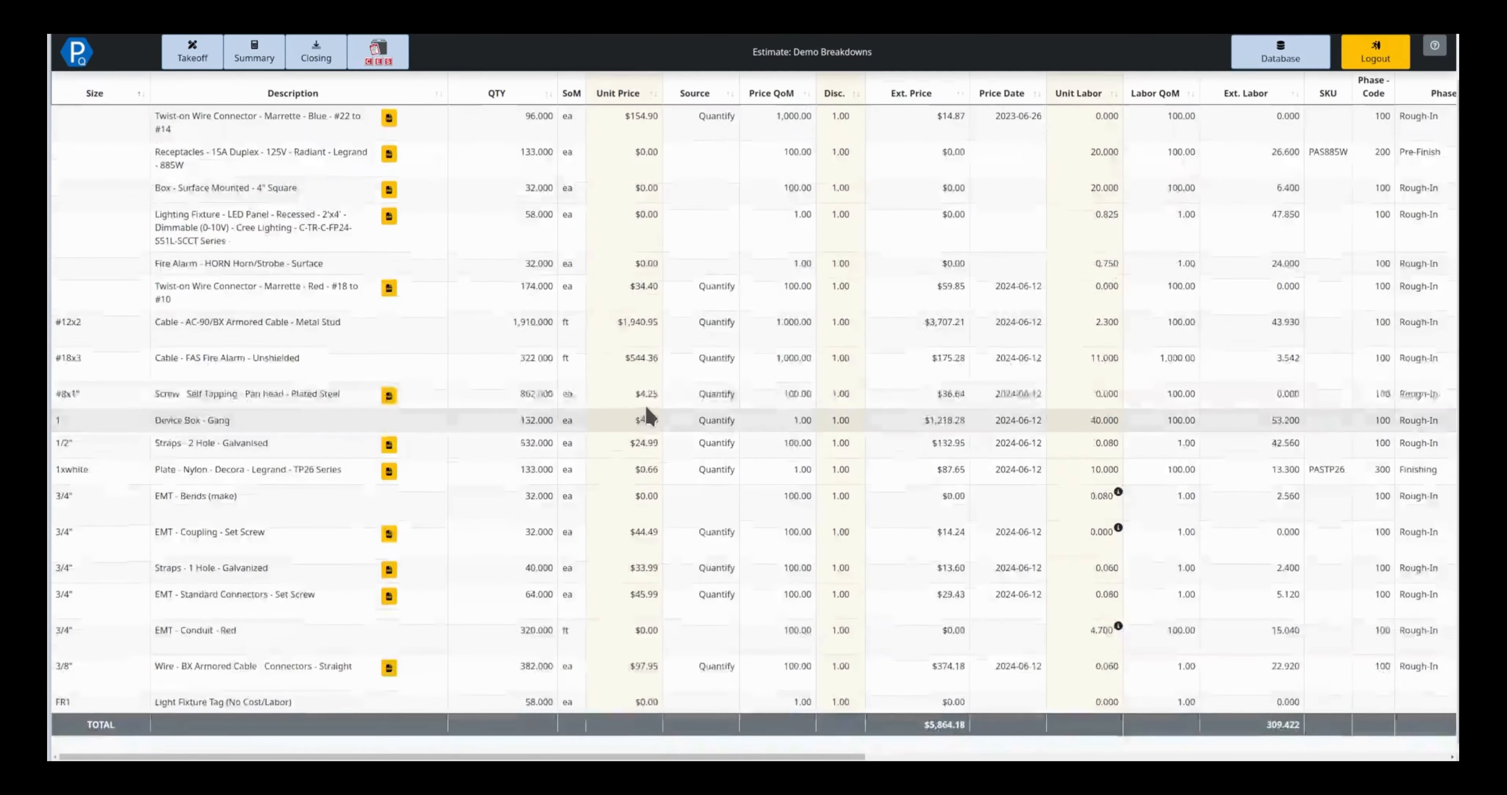
pyautogui.scroll(1, 558, 276)
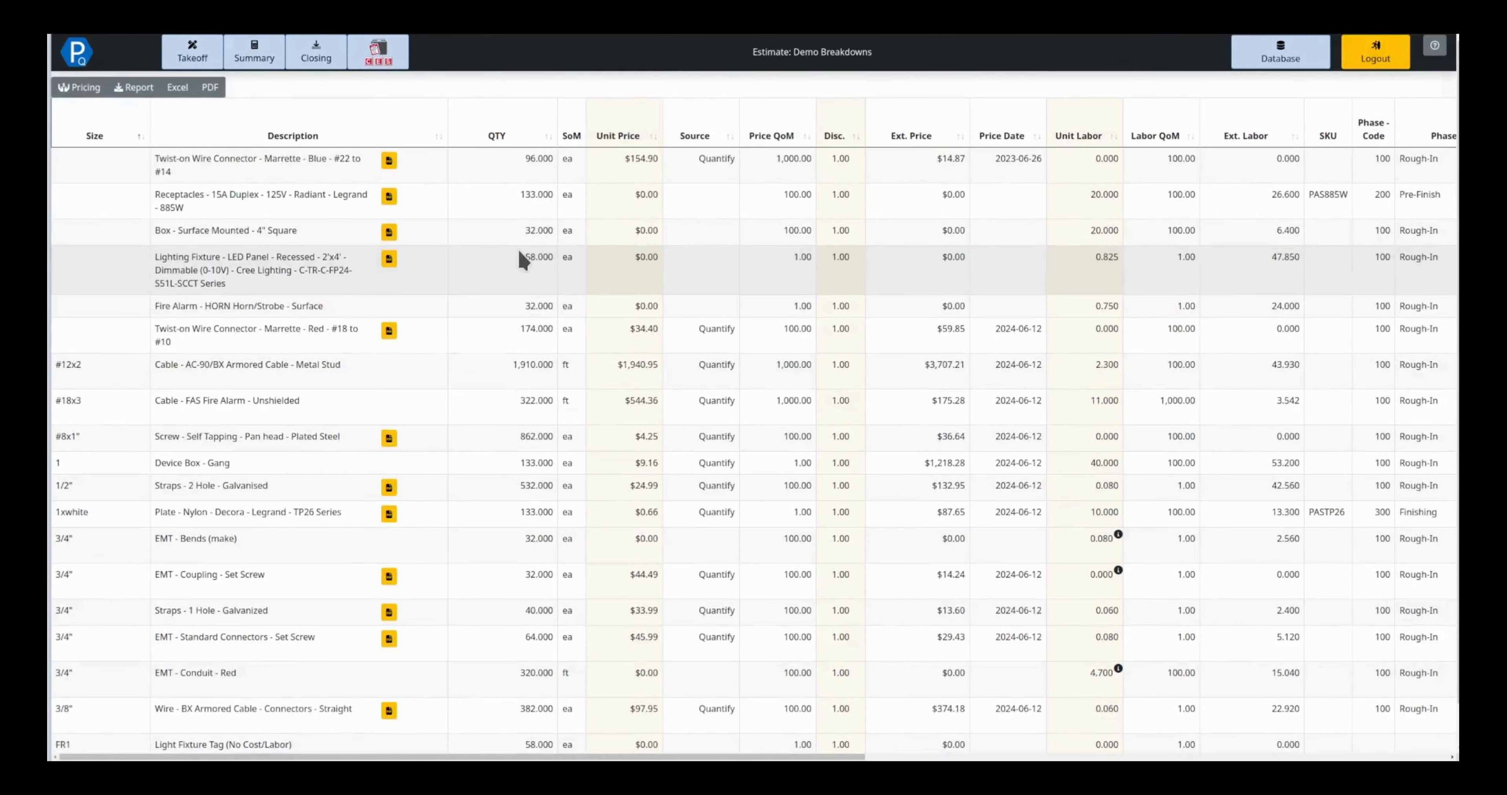
# Summarize the estimate by System and inspect the items in the Distribution group
pyautogui.rightClick(508, 224)
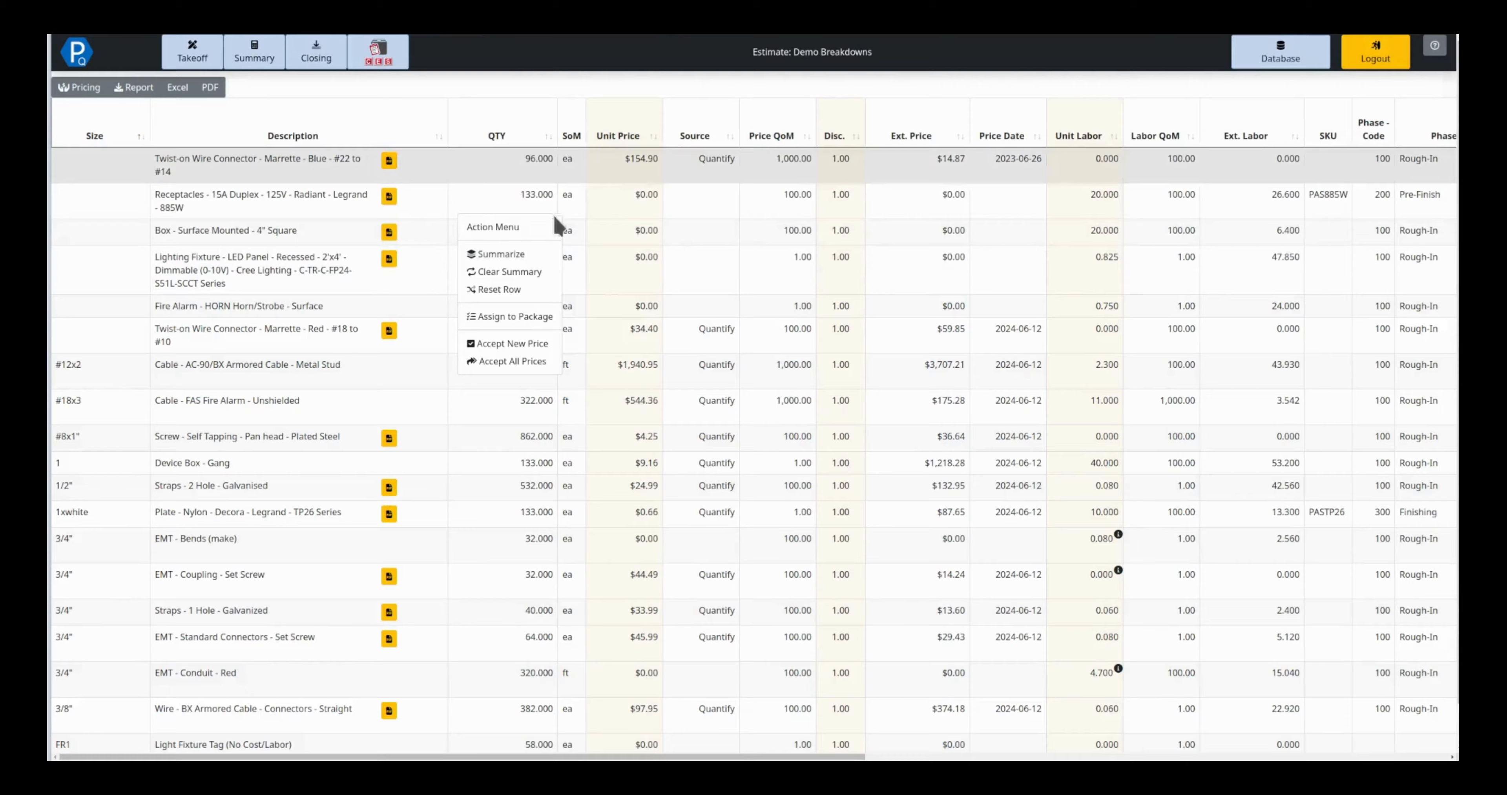
pyautogui.click(490, 255)
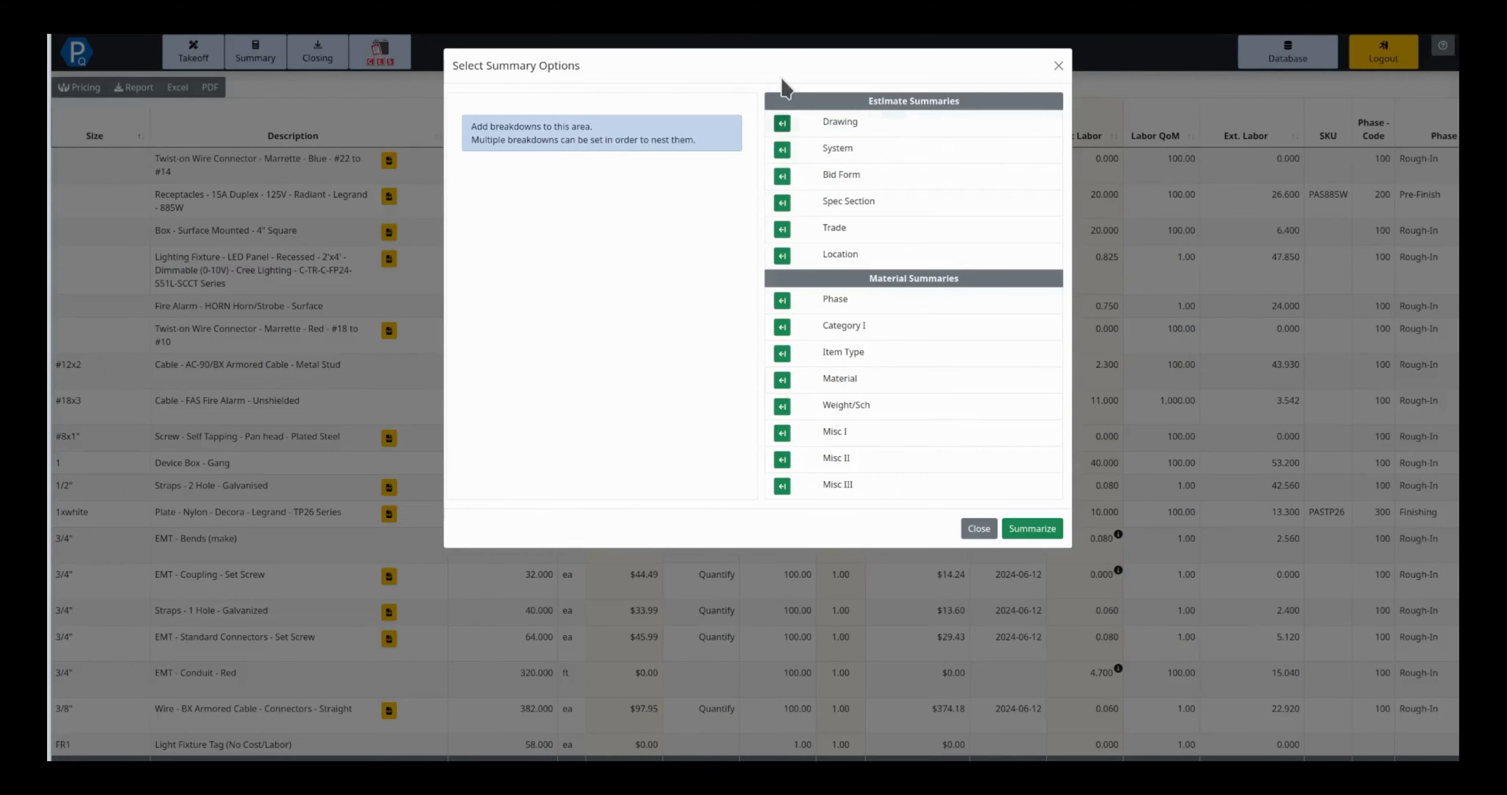
pyautogui.click(780, 151)
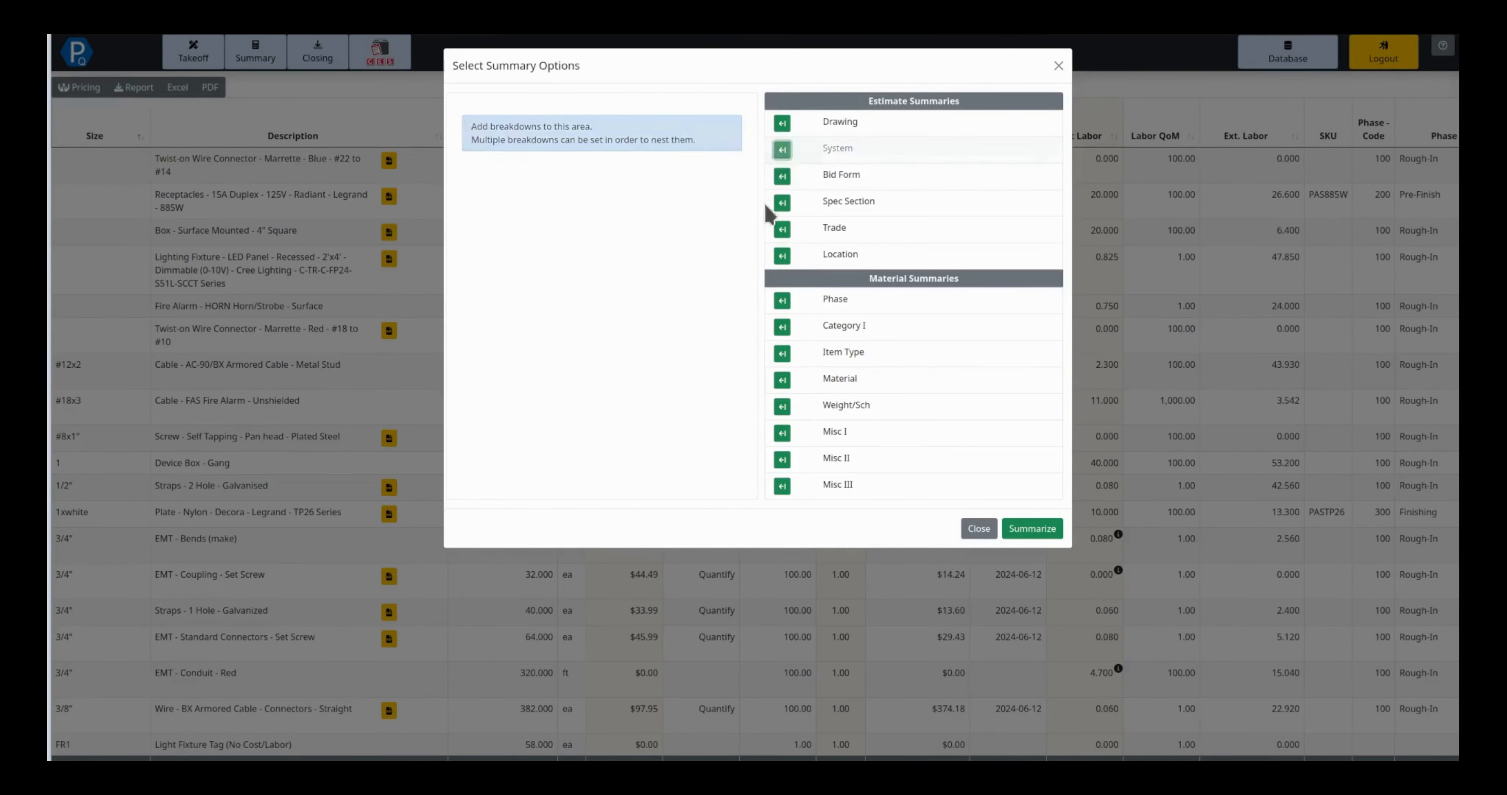
pyautogui.click(1060, 508)
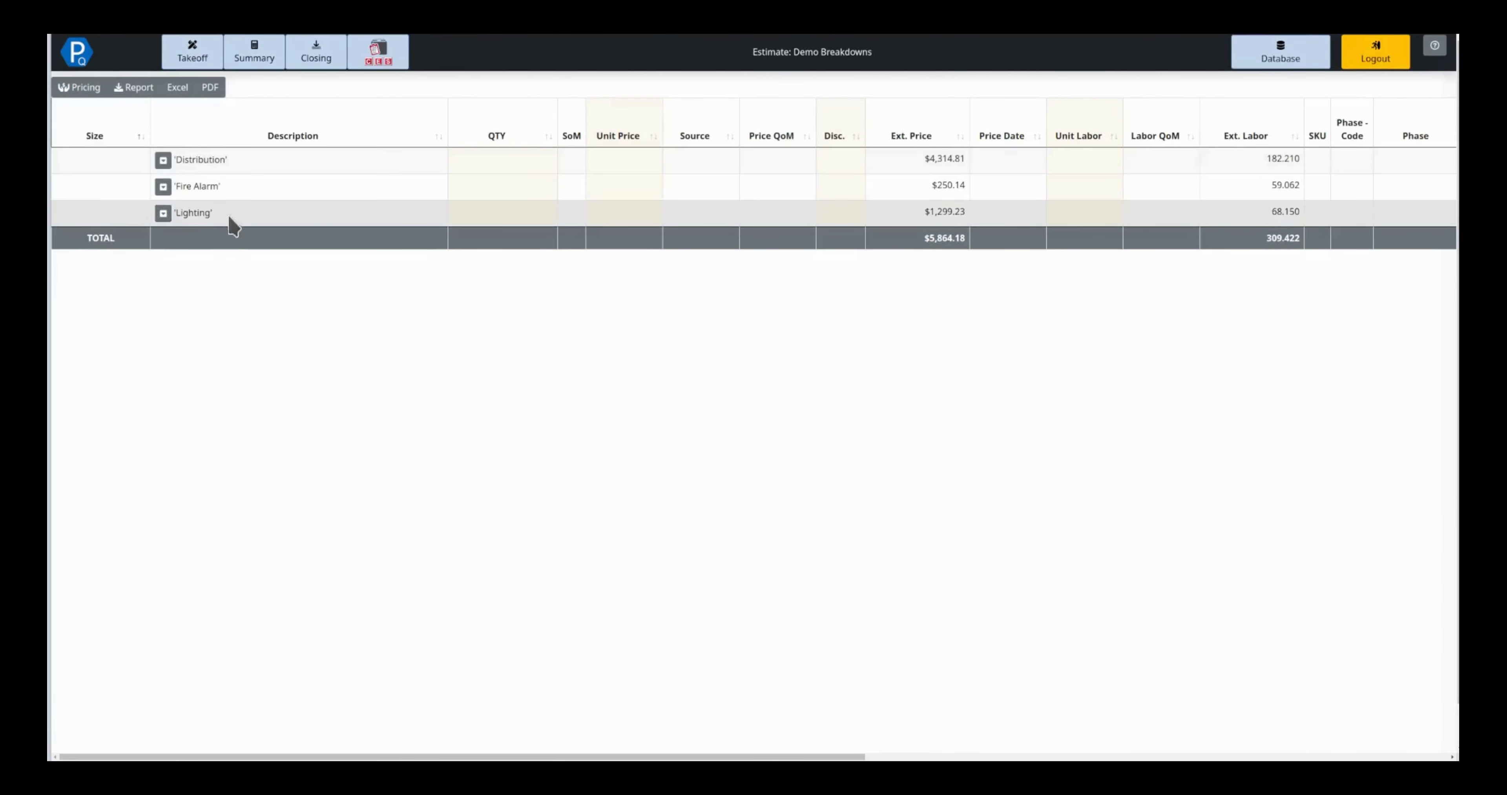
pyautogui.click(163, 160)
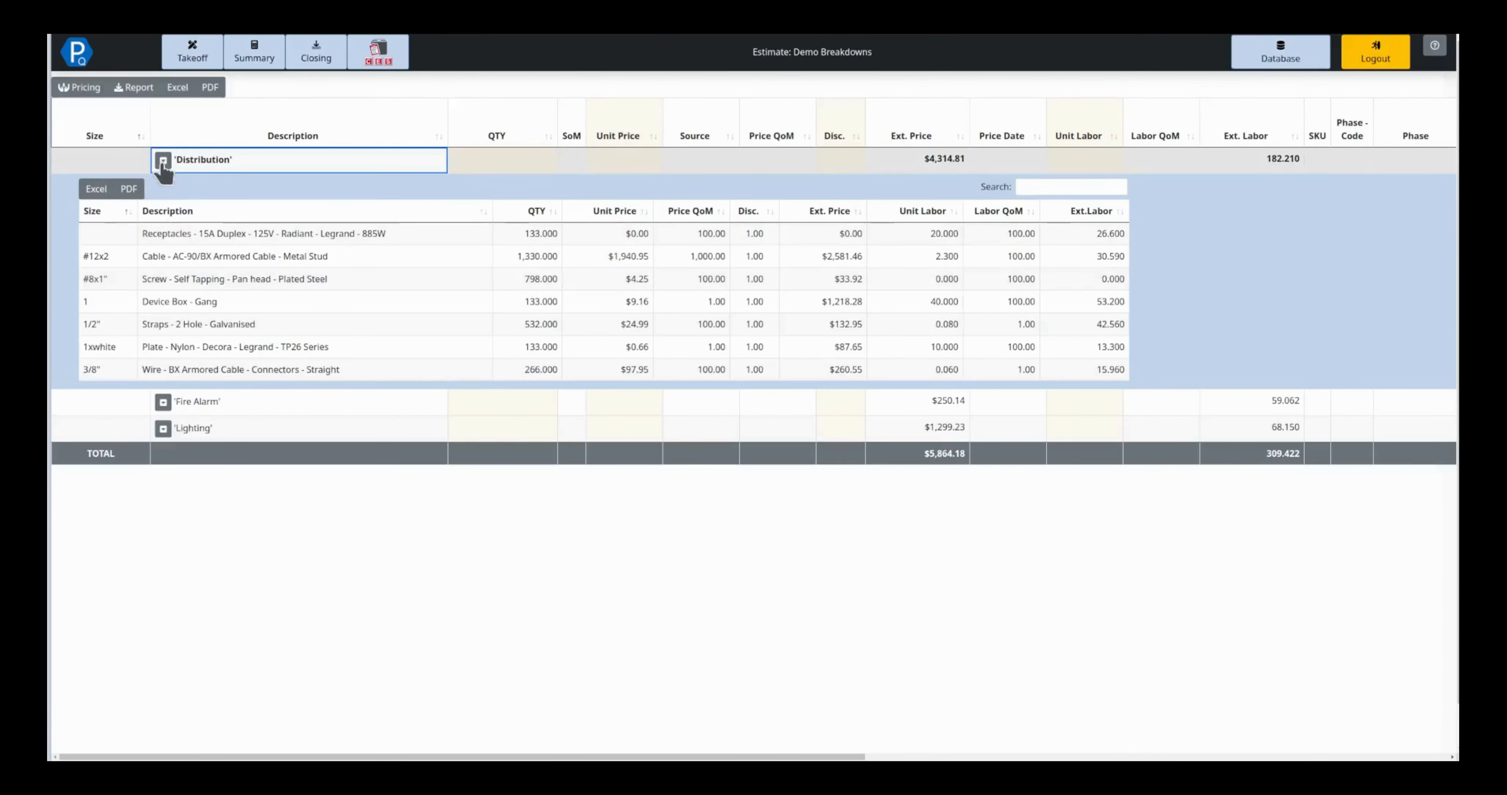
pyautogui.click(163, 160)
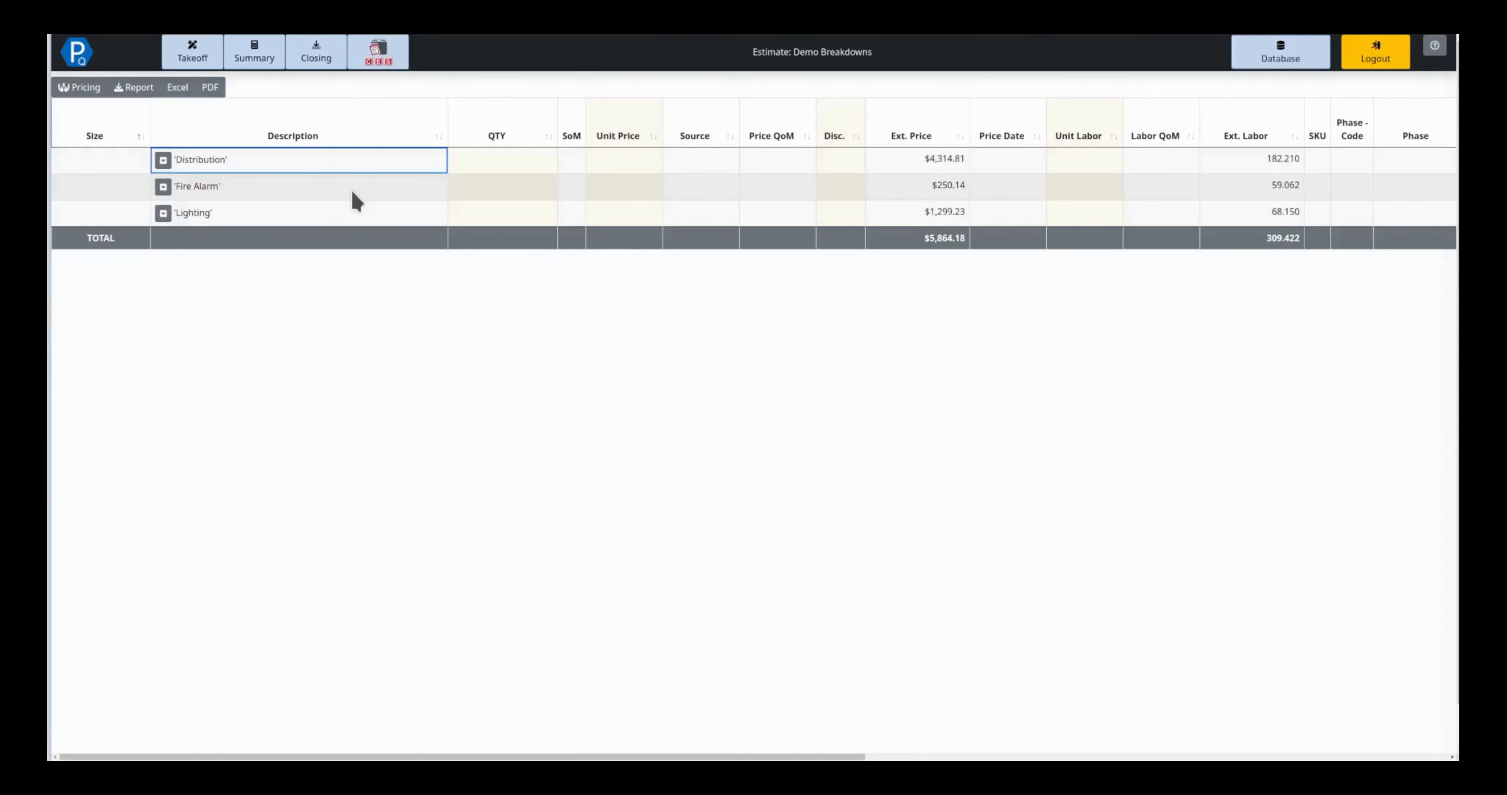
# Re-summarize the estimate by Drawing with System nested beneath it
pyautogui.rightClick(303, 206)
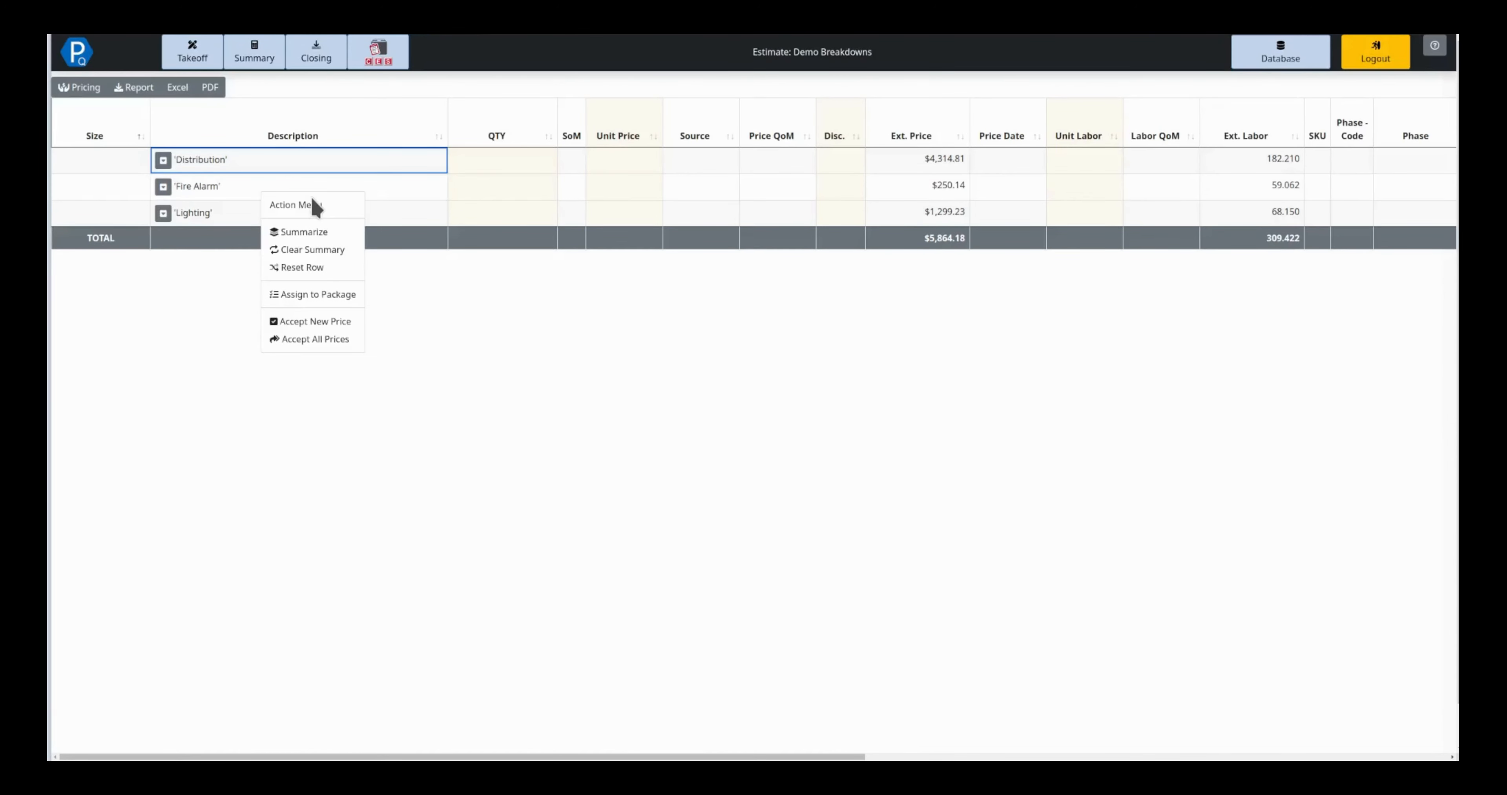
pyautogui.click(301, 234)
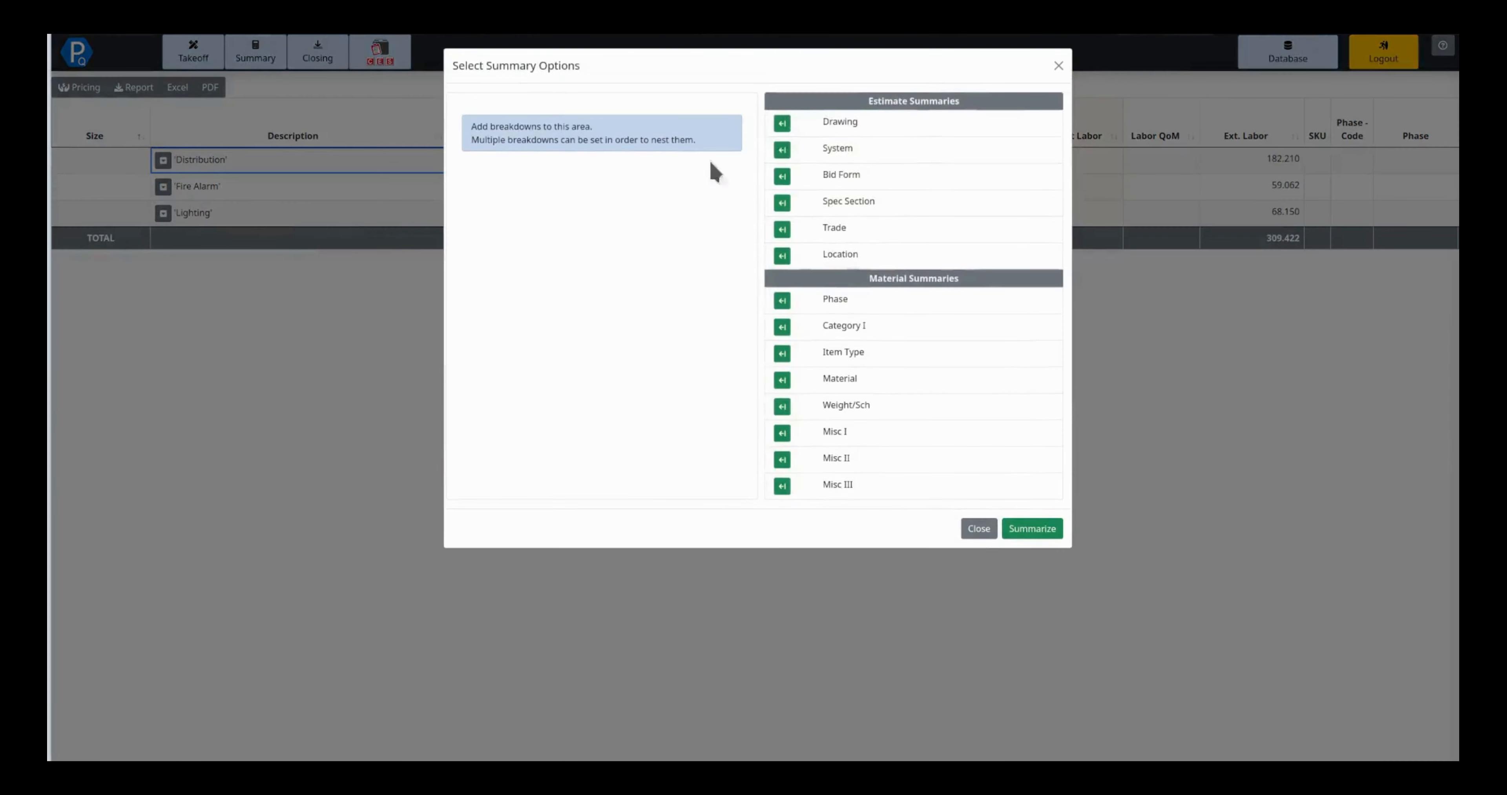
pyautogui.click(782, 124)
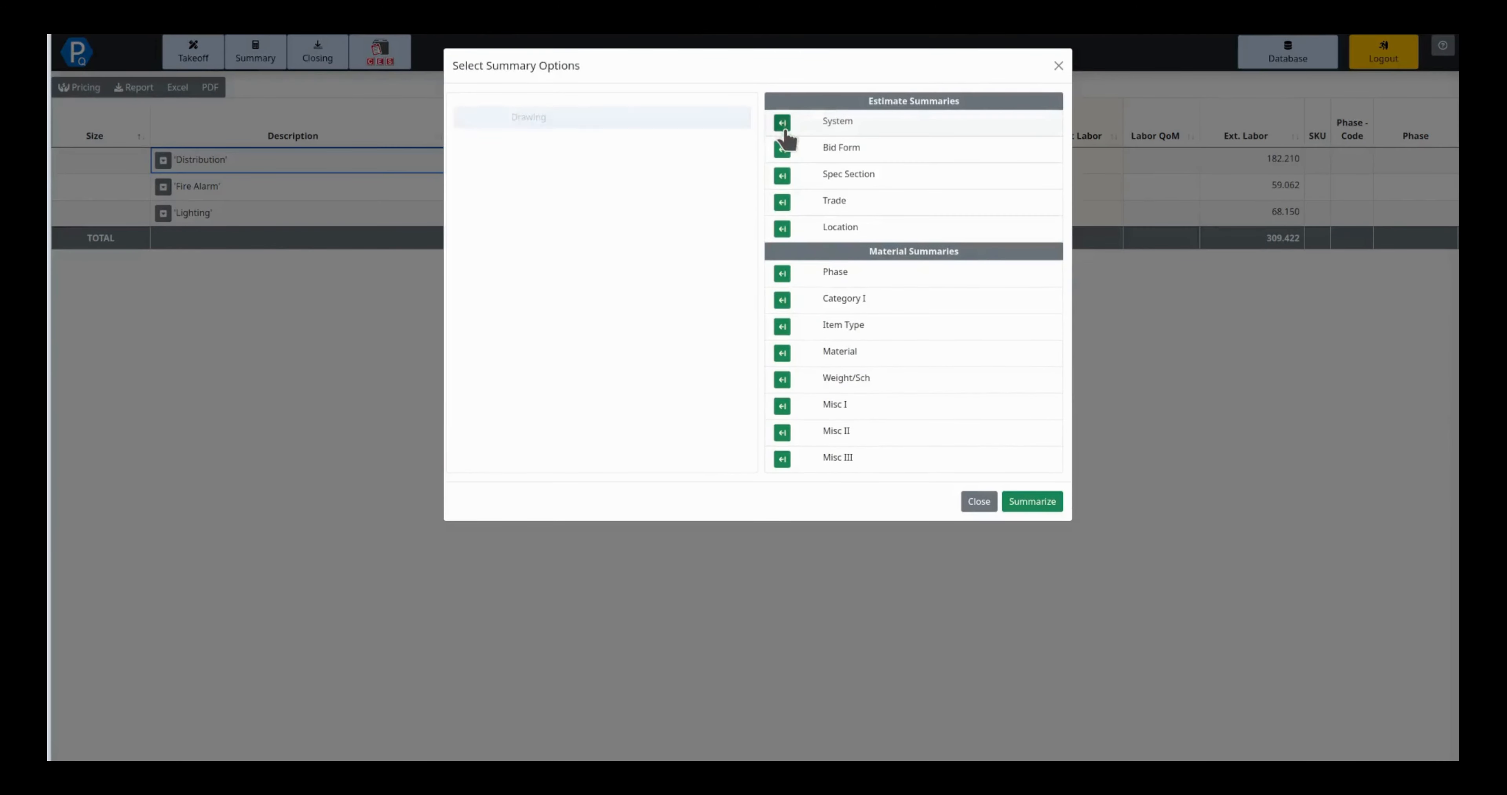
pyautogui.click(782, 123)
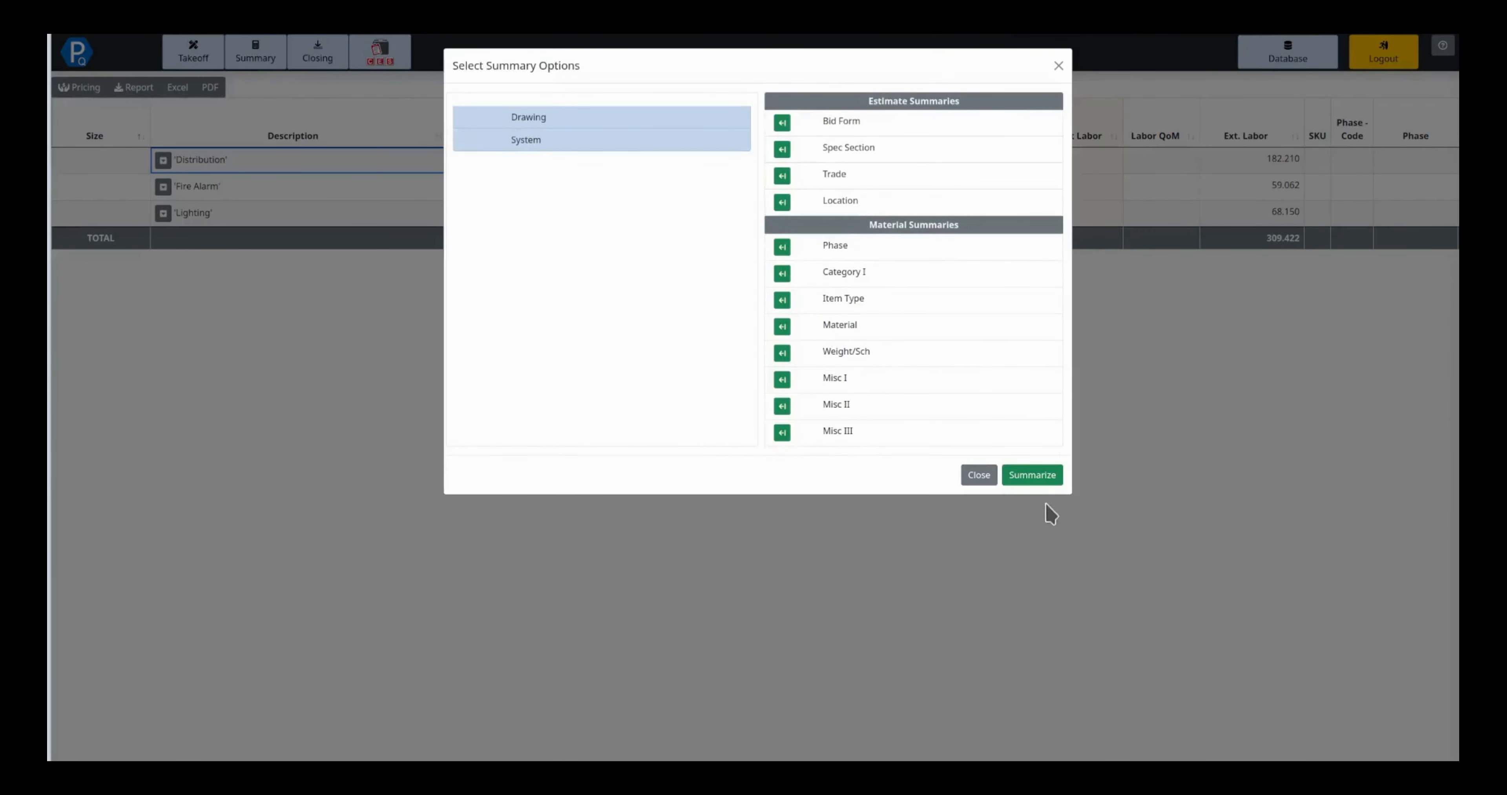
pyautogui.click(1035, 481)
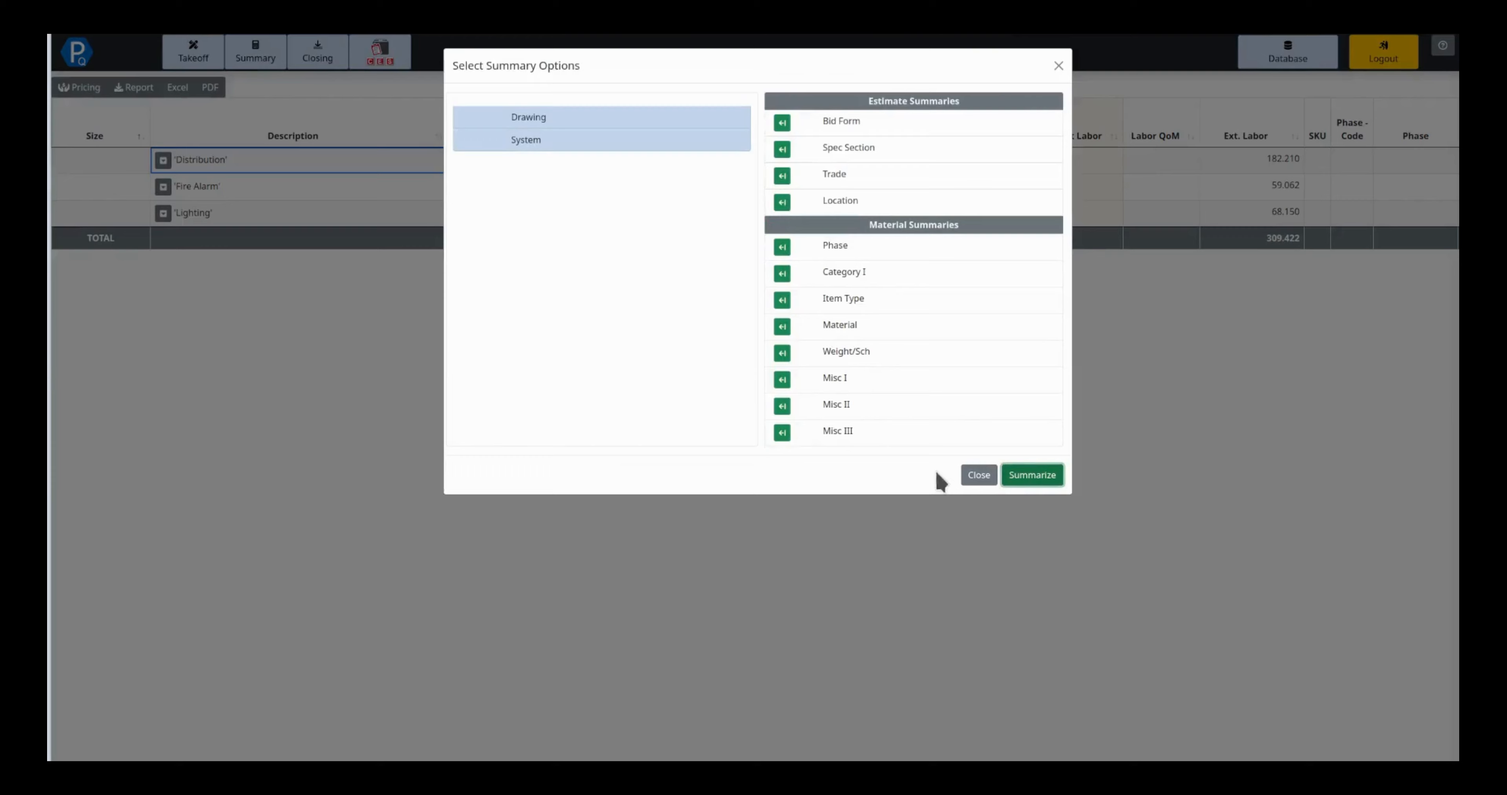
pyautogui.click(978, 475)
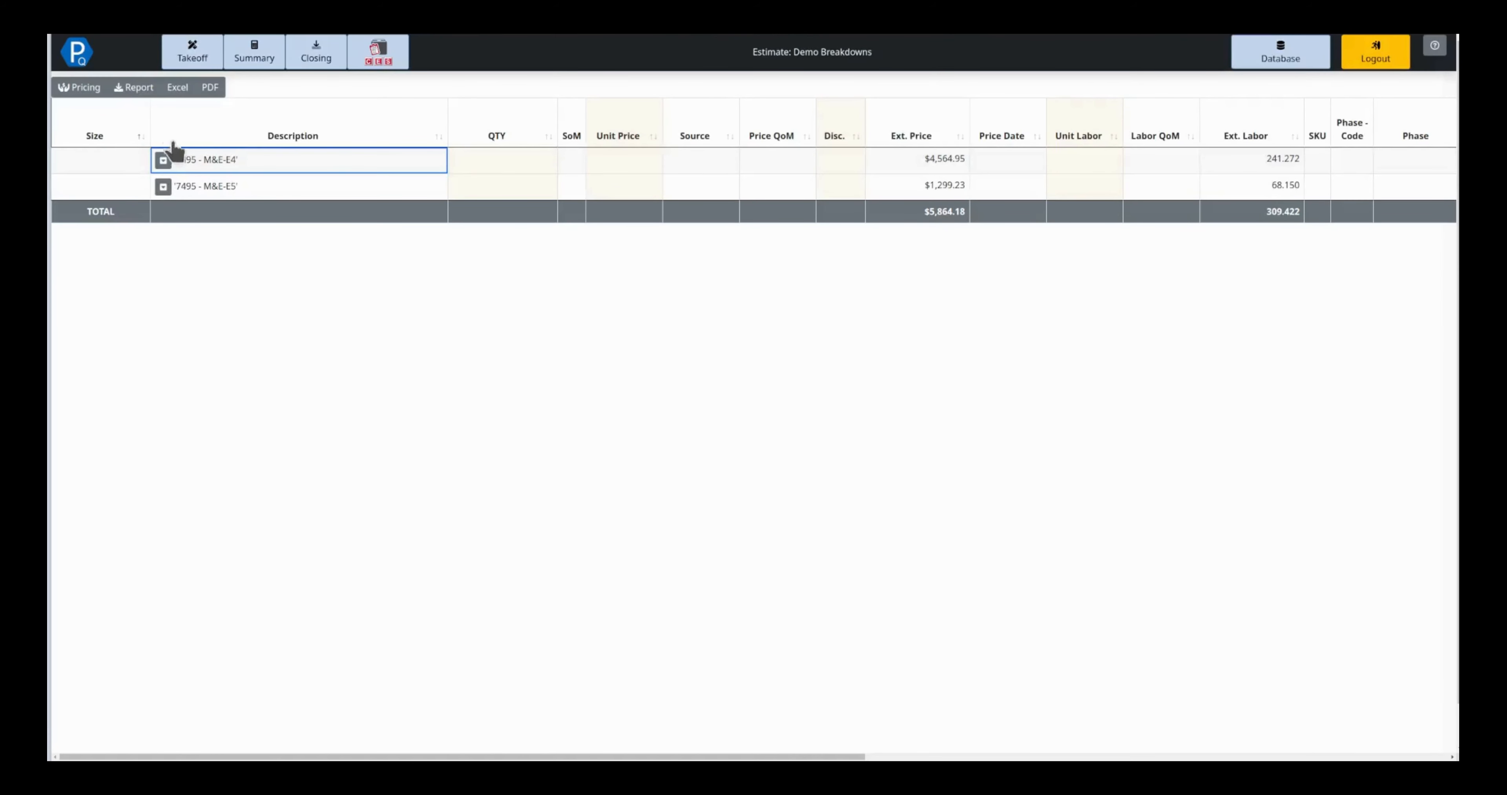
# Inspect the System groups under drawings 7495 - M&E-E4 and 7495 - M&E-E5, and collapse both drawings again
pyautogui.click(159, 180)
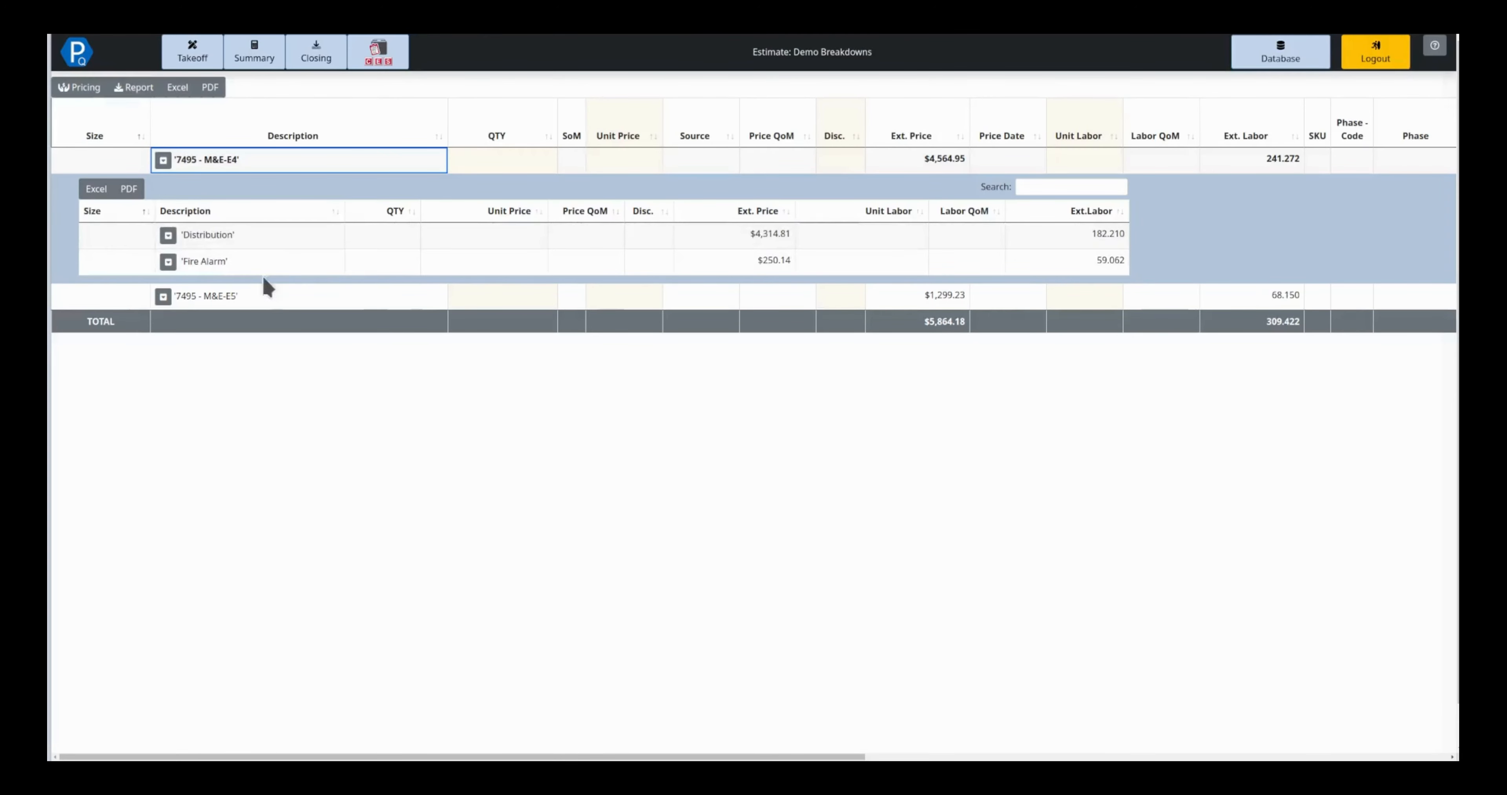
pyautogui.click(163, 297)
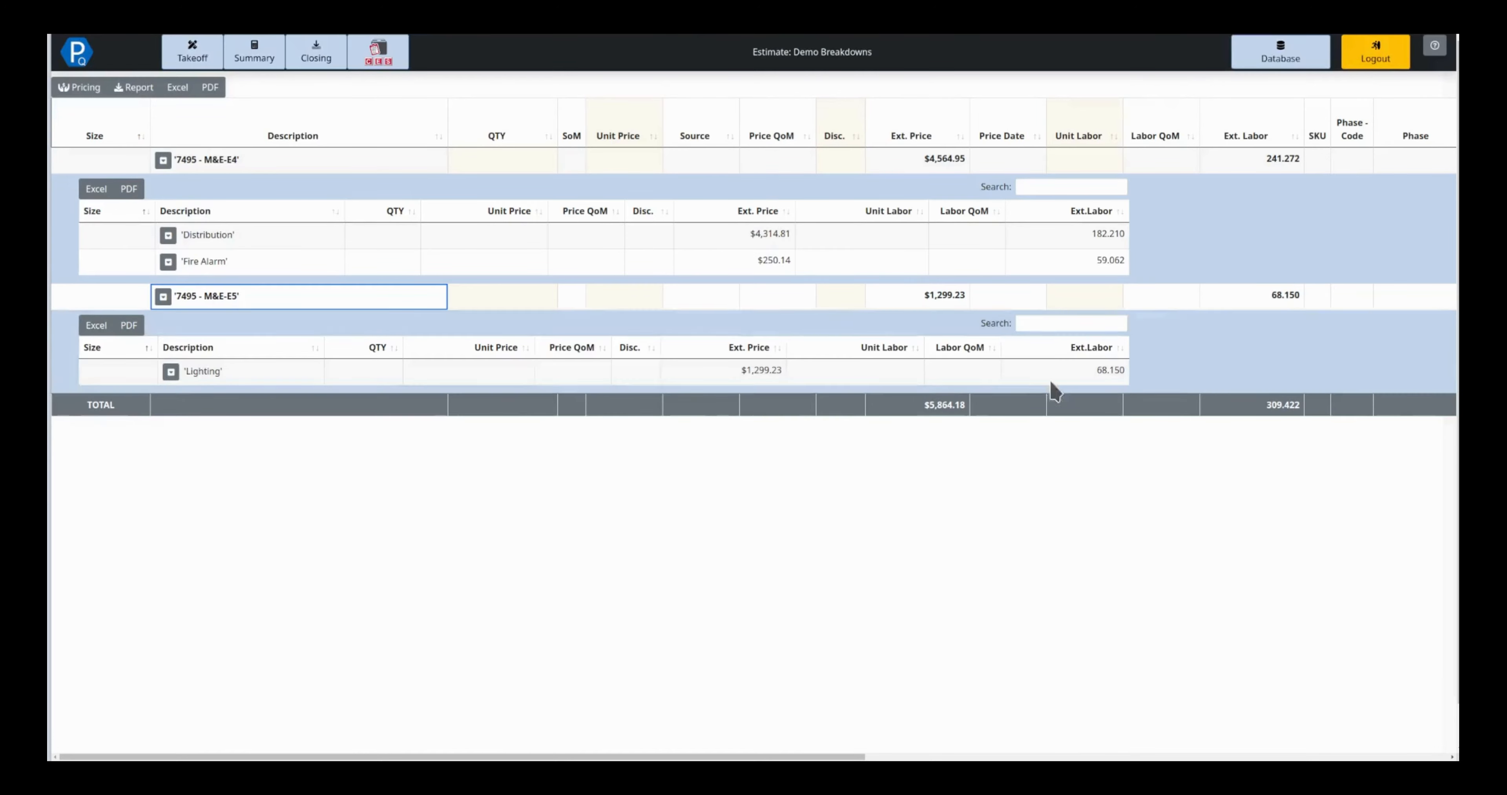
pyautogui.click(163, 297)
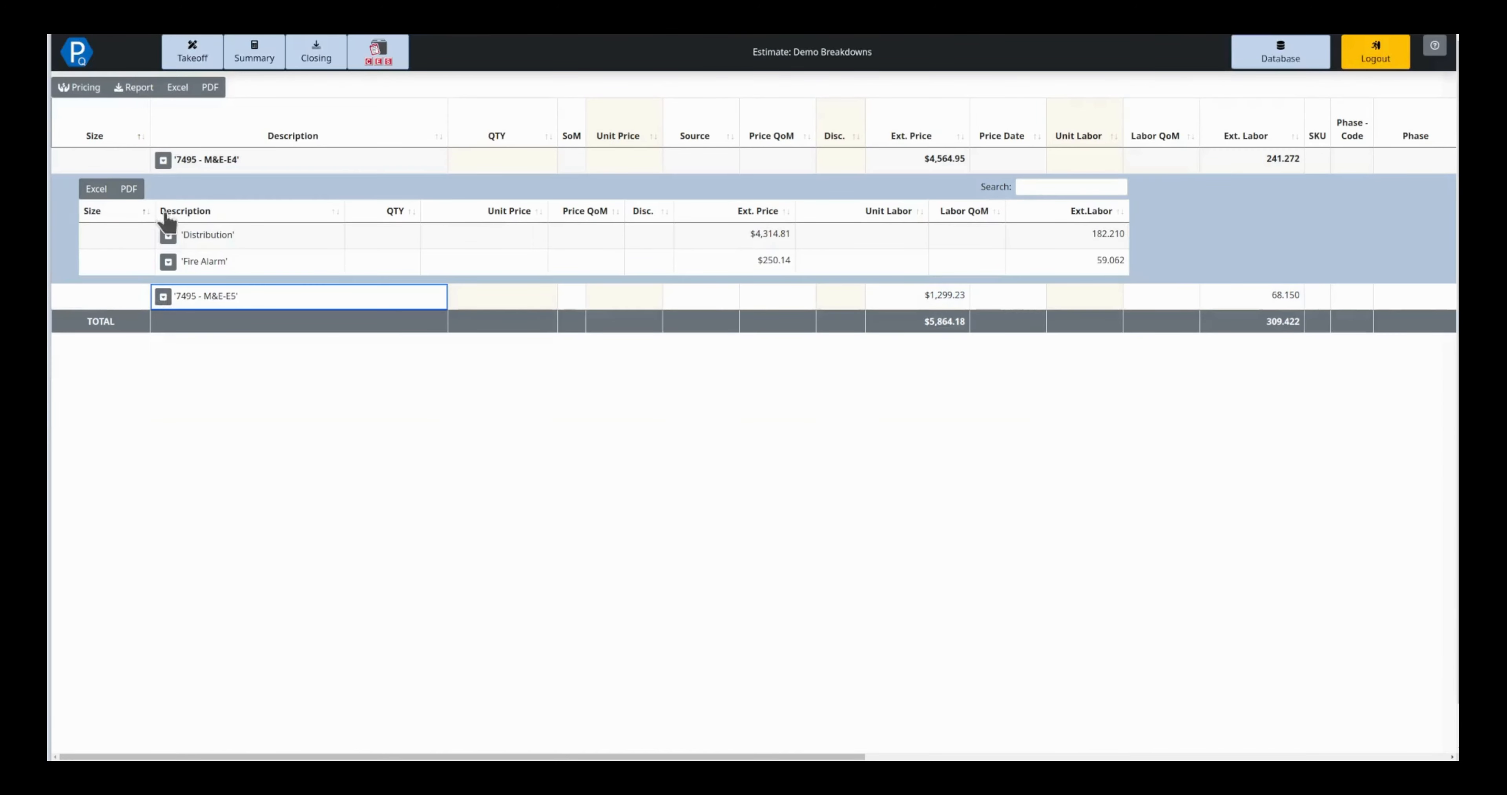
pyautogui.click(163, 160)
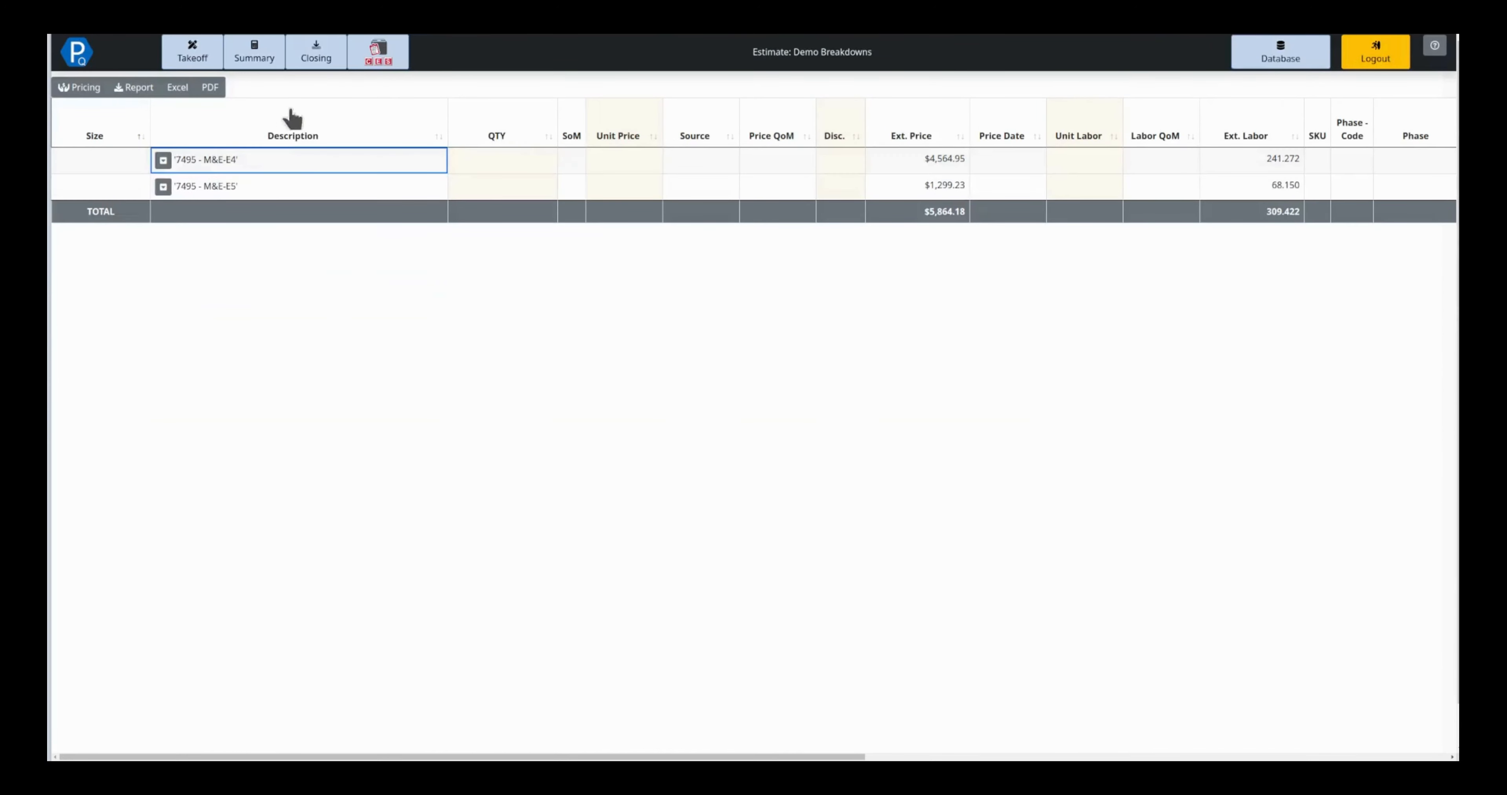
# Set the estimate's close-out breakdown to System and assign the Default Blended Crew to the Distribution labor
pyautogui.click(315, 71)
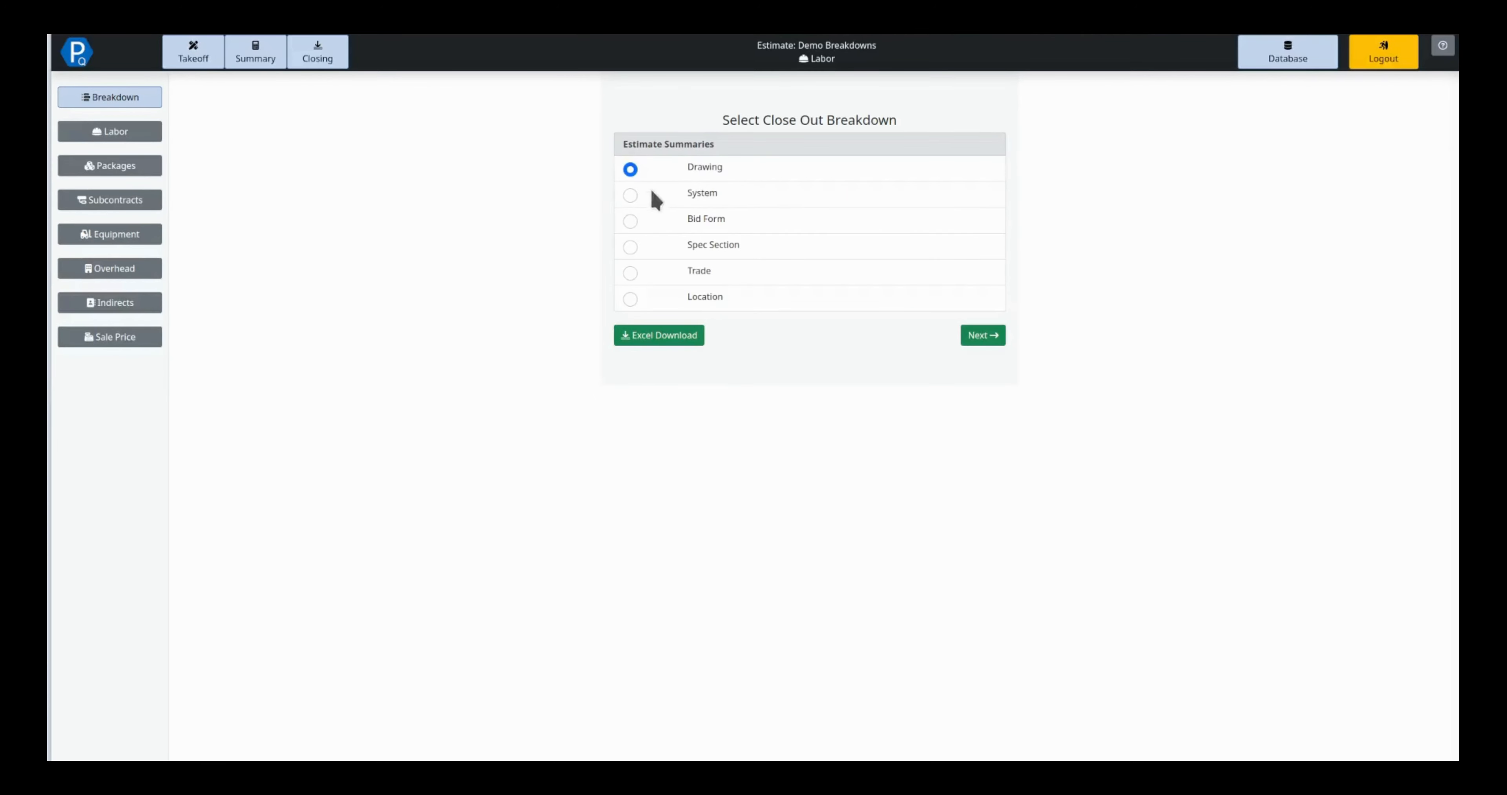
pyautogui.click(963, 344)
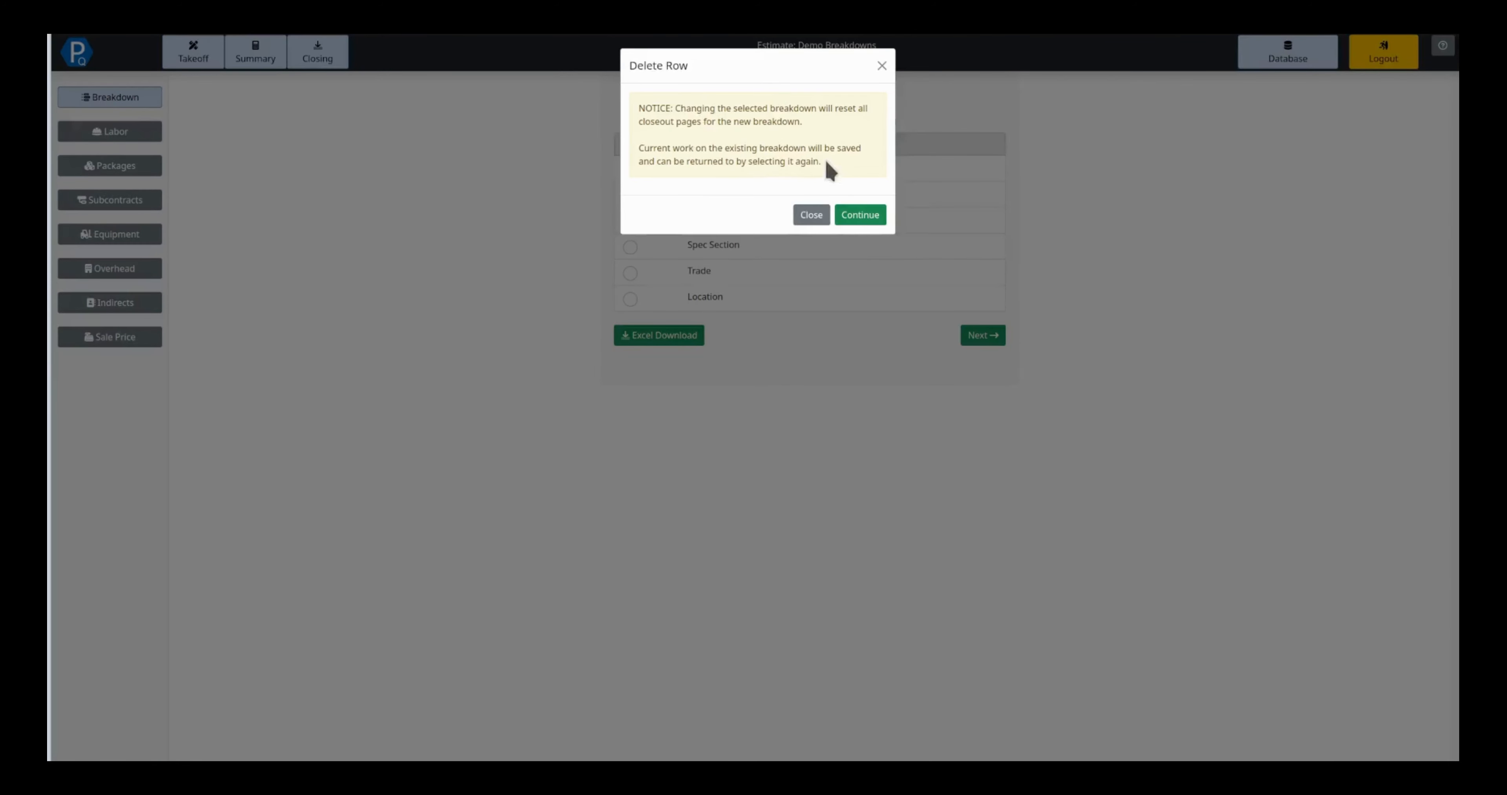
pyautogui.click(859, 217)
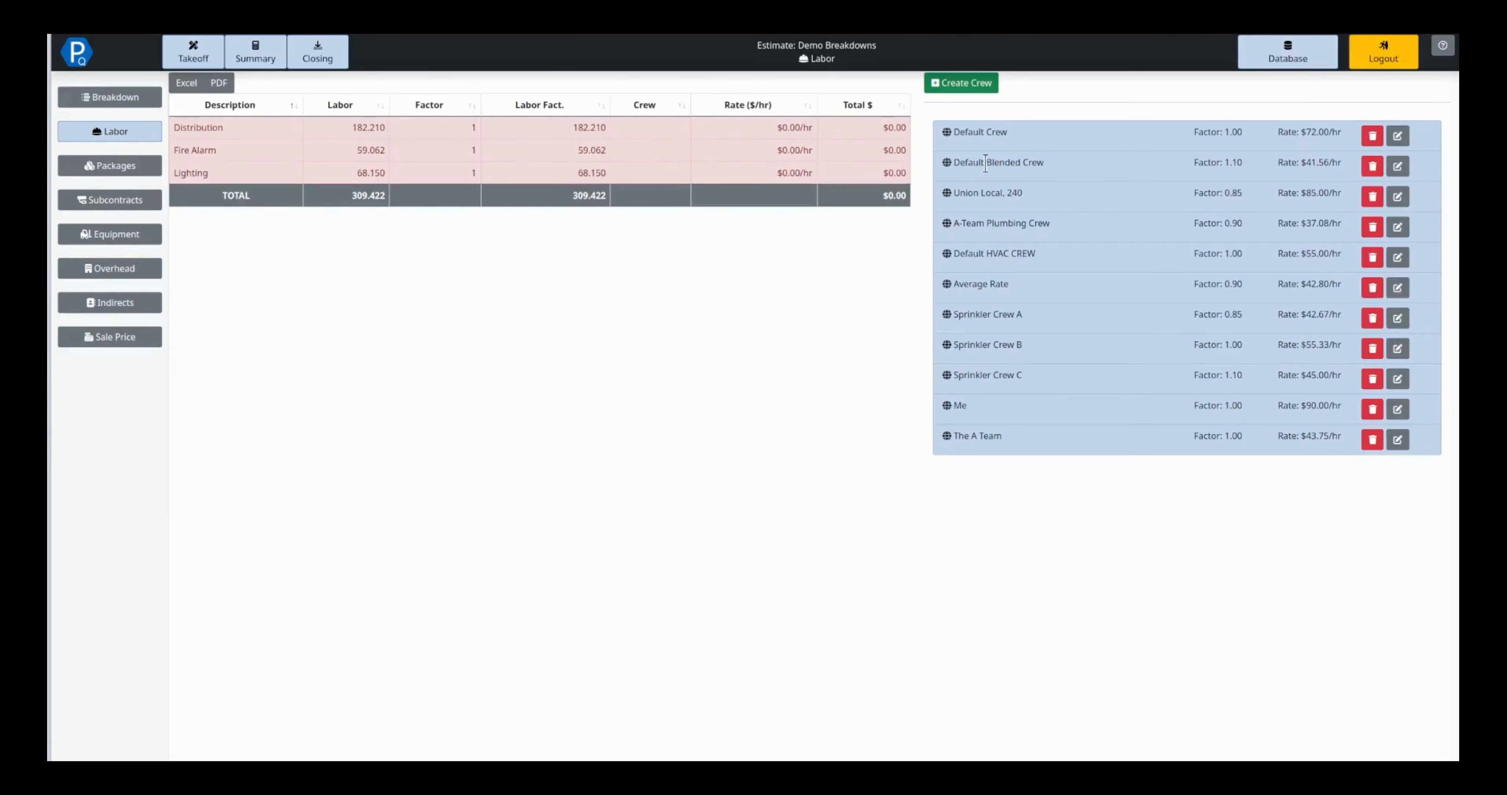
pyautogui.moveTo(998, 164); pyautogui.dragTo(579, 135)
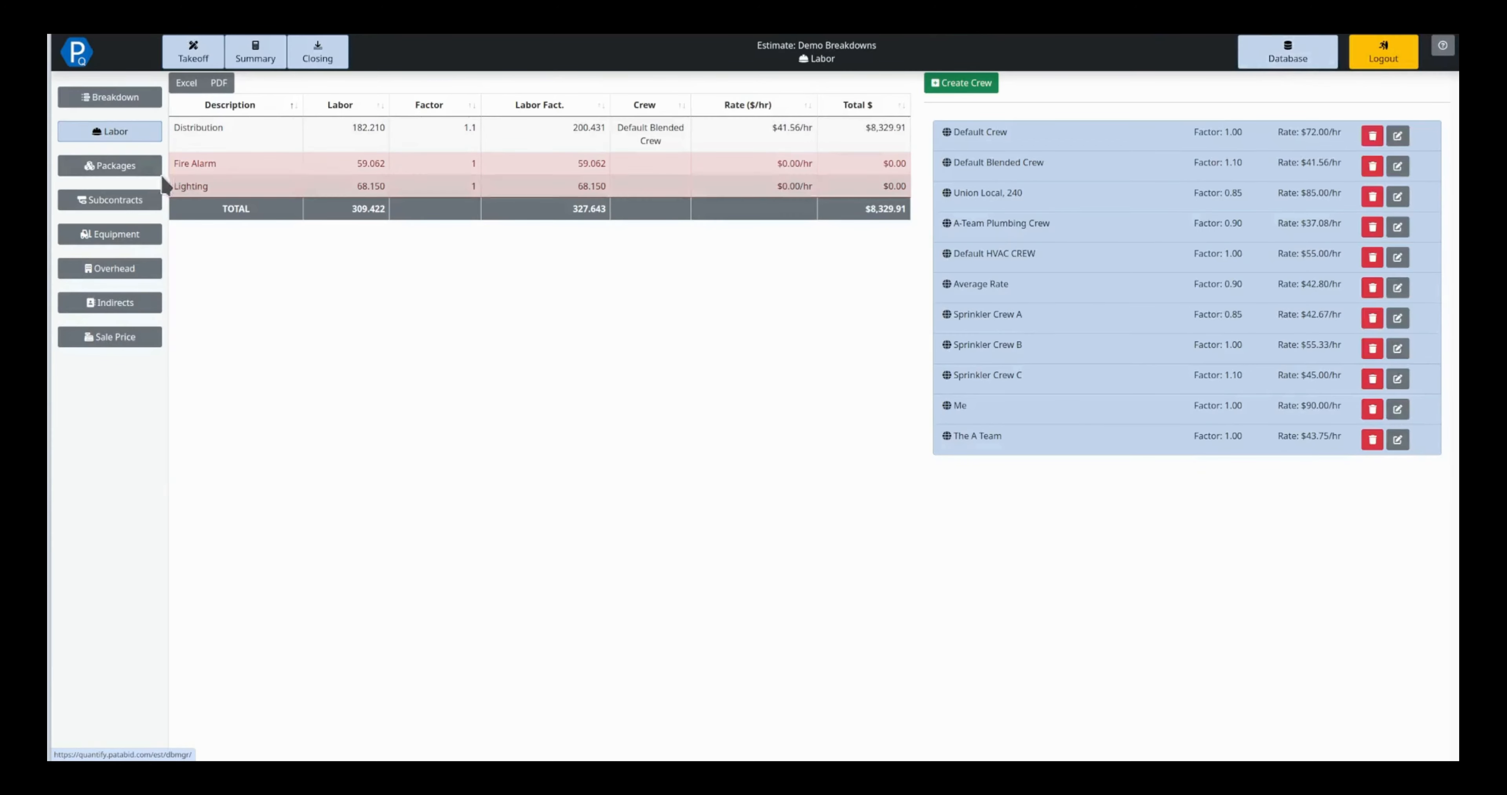
# Back in the takeoff, view the breakdown re-assignment options for both FR1 fixture entries and close them without re-assigning
pyautogui.click(193, 52)
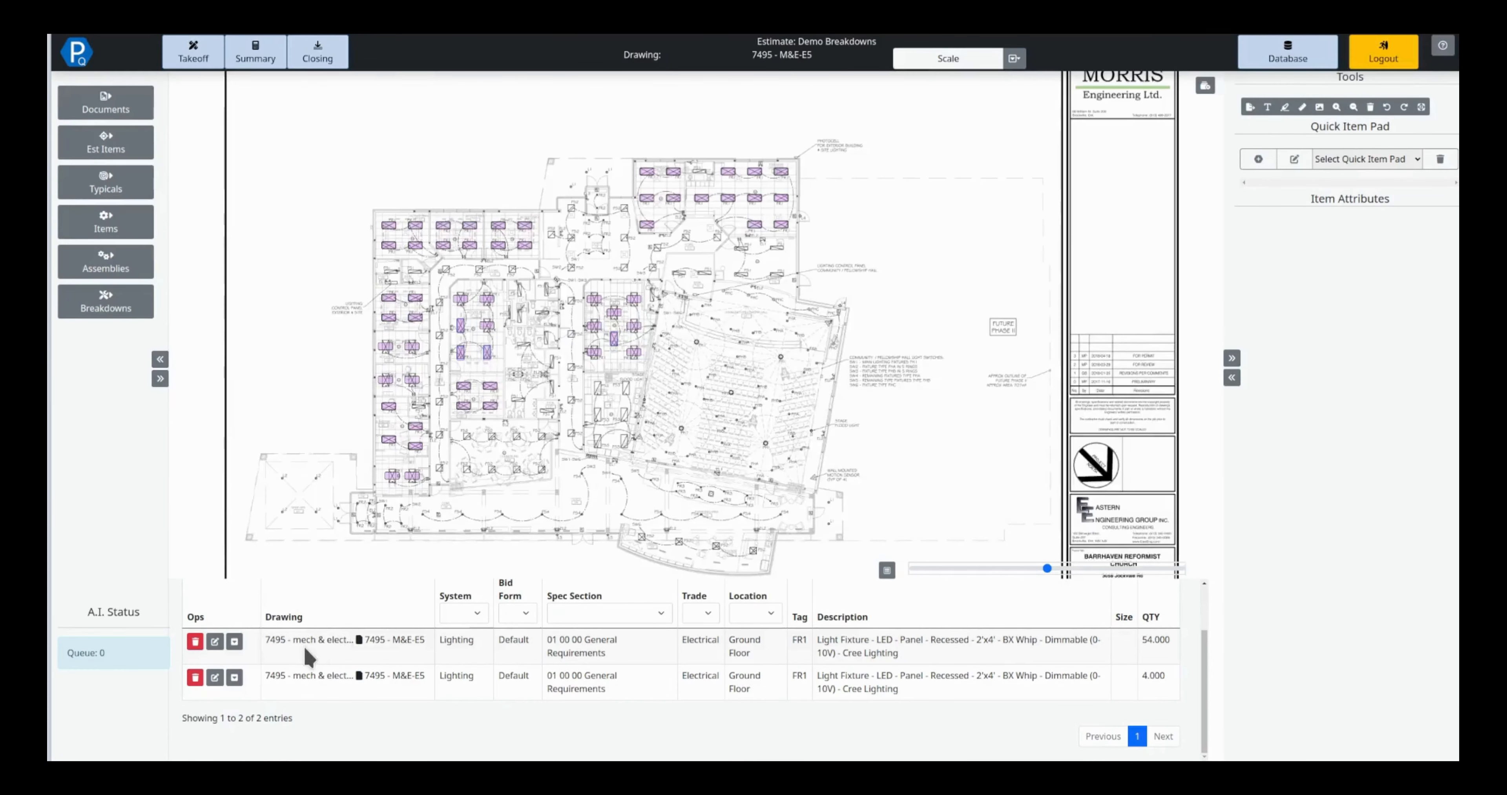
pyautogui.click(304, 646)
pyautogui.keyDown('shift'); pyautogui.click(301, 696); pyautogui.keyUp('shift')
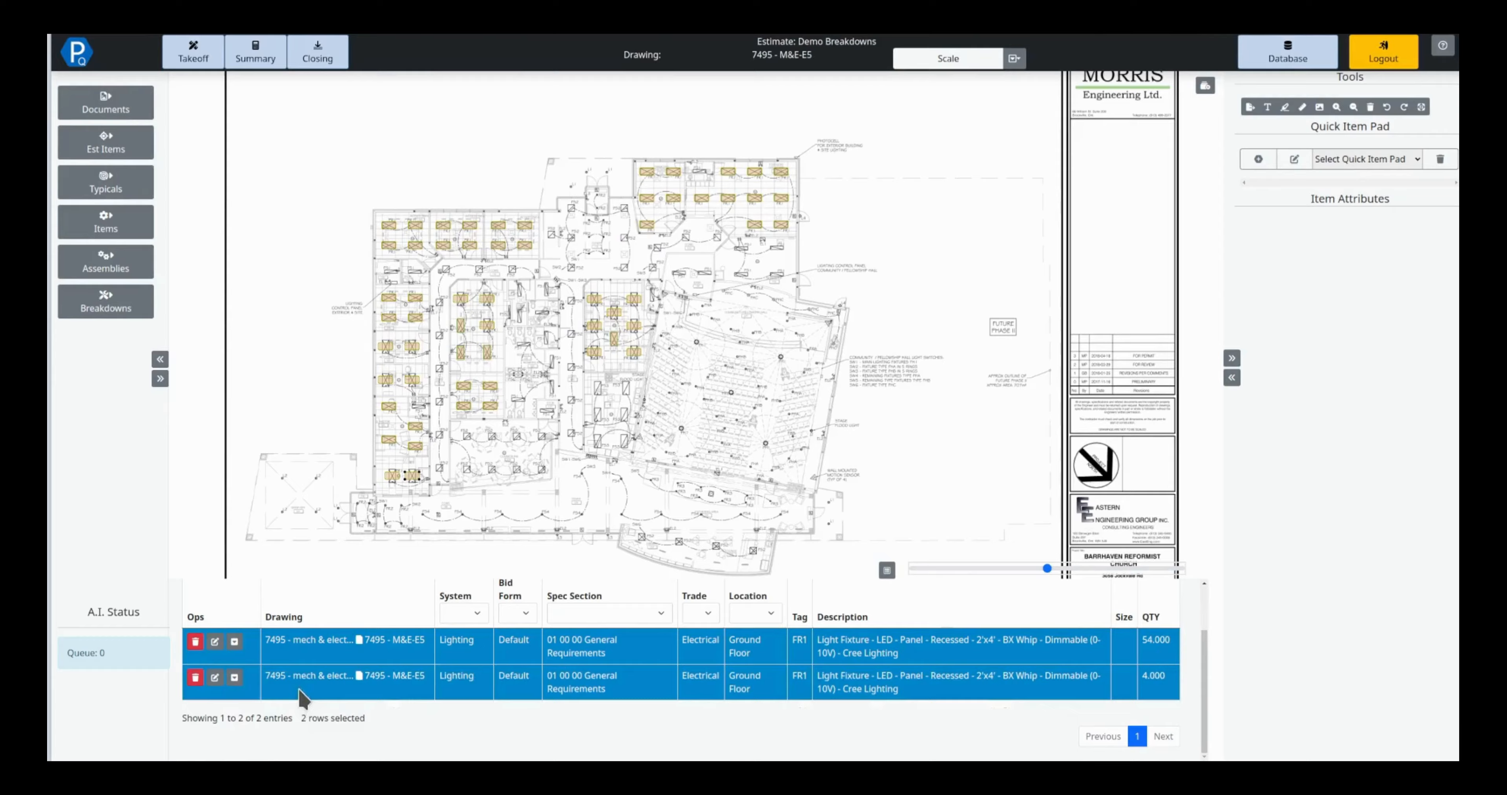
pyautogui.rightClick(302, 699)
pyautogui.click(314, 714)
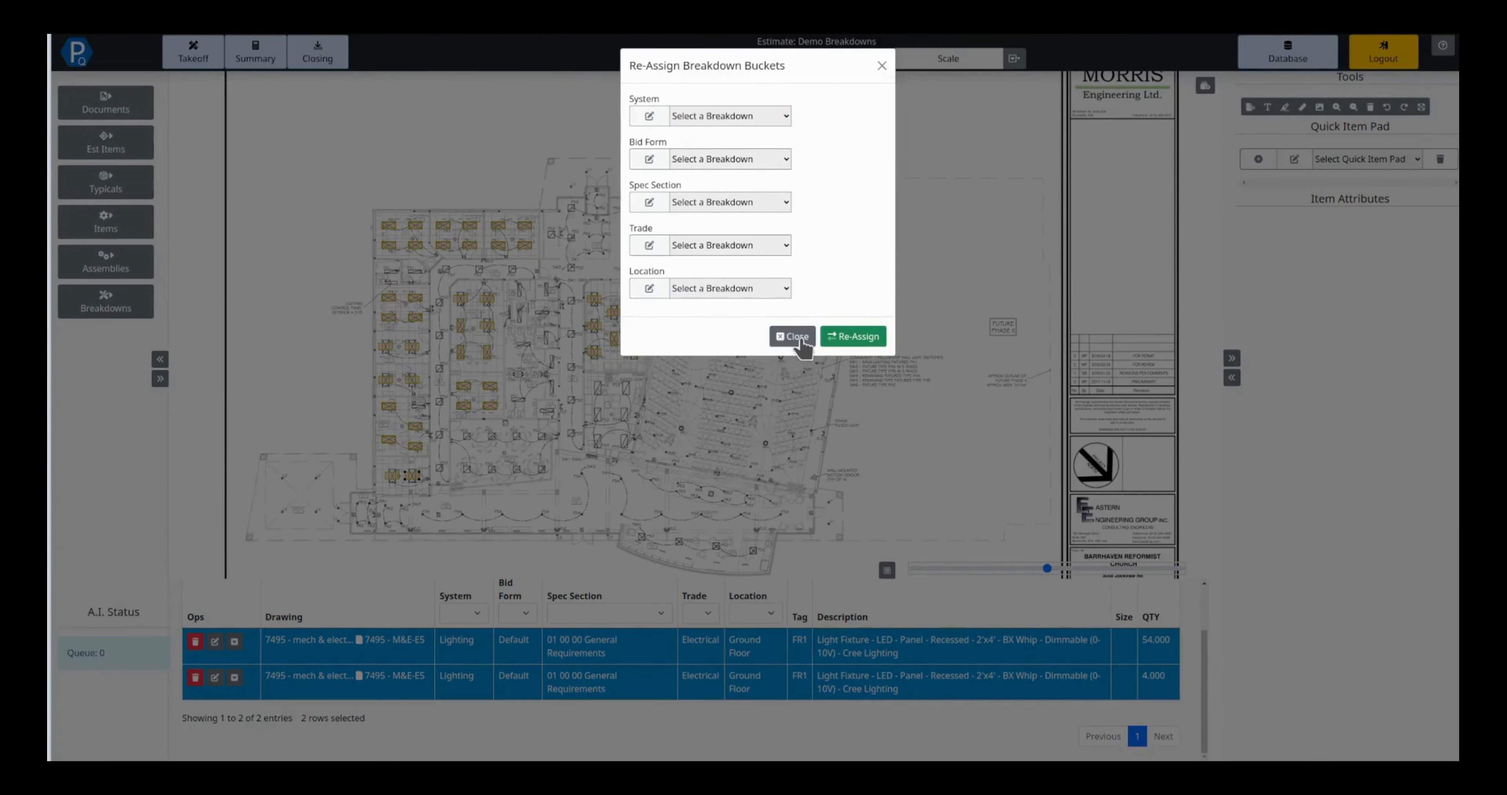
pyautogui.click(802, 338)
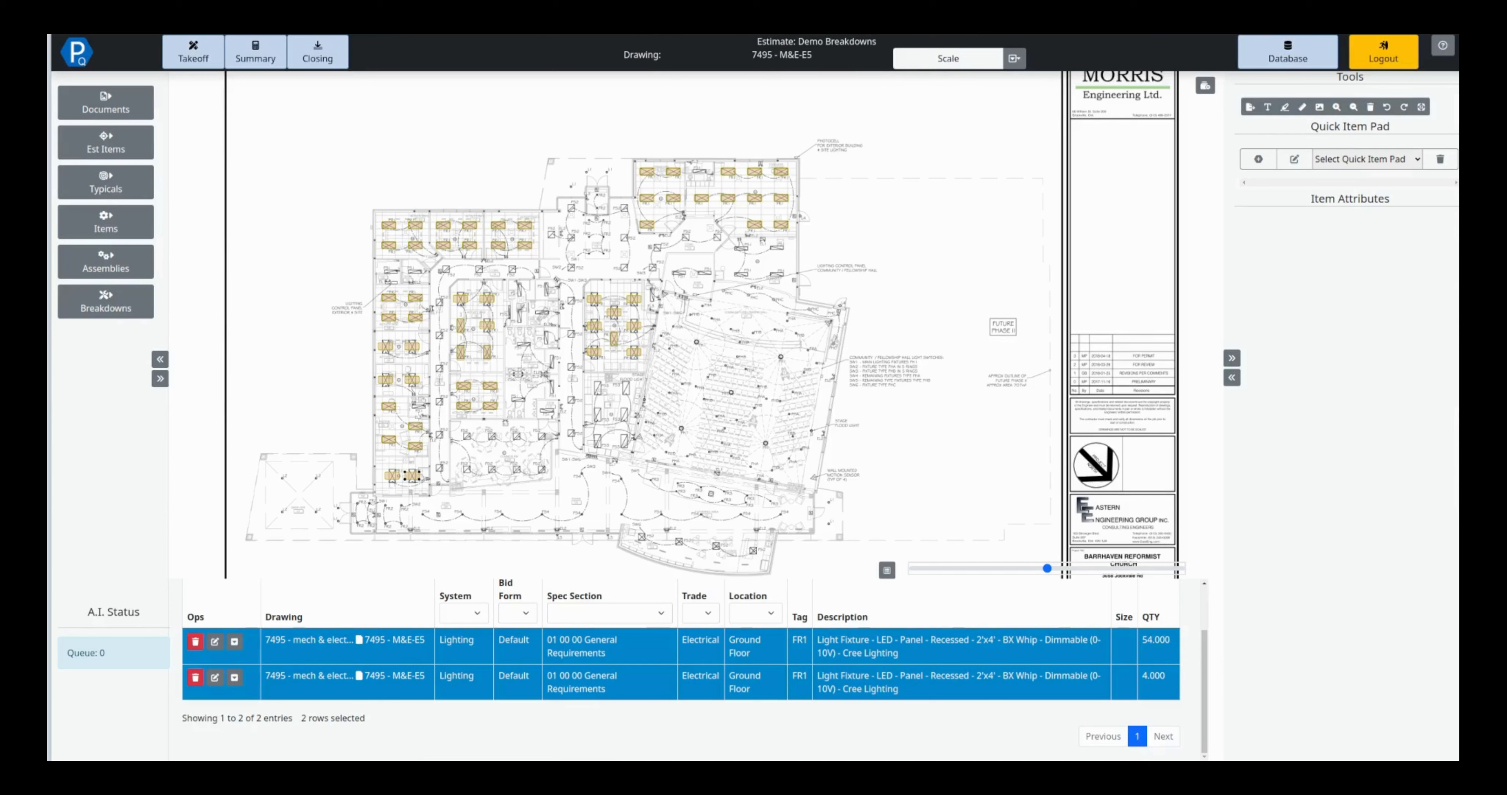